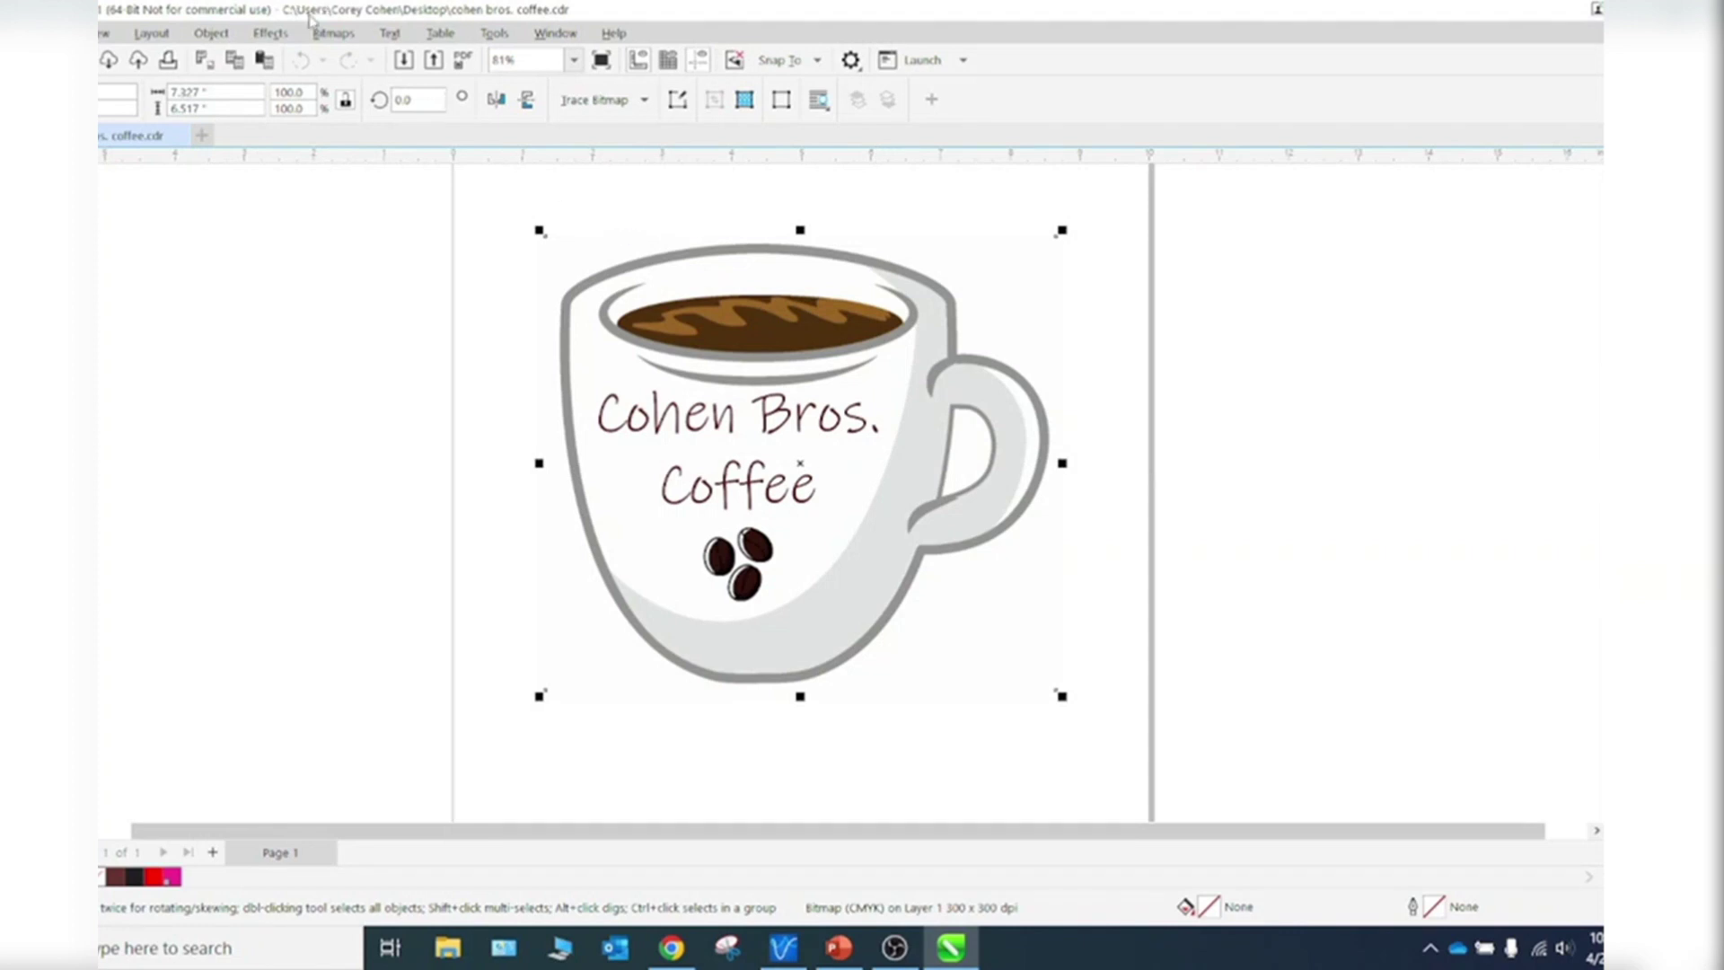
- Outline-trace the coffee mug bitmap with the Clipart preset and place the traced group beside the original, to its right
{"action": "left_click", "coordinate": [333, 33]}
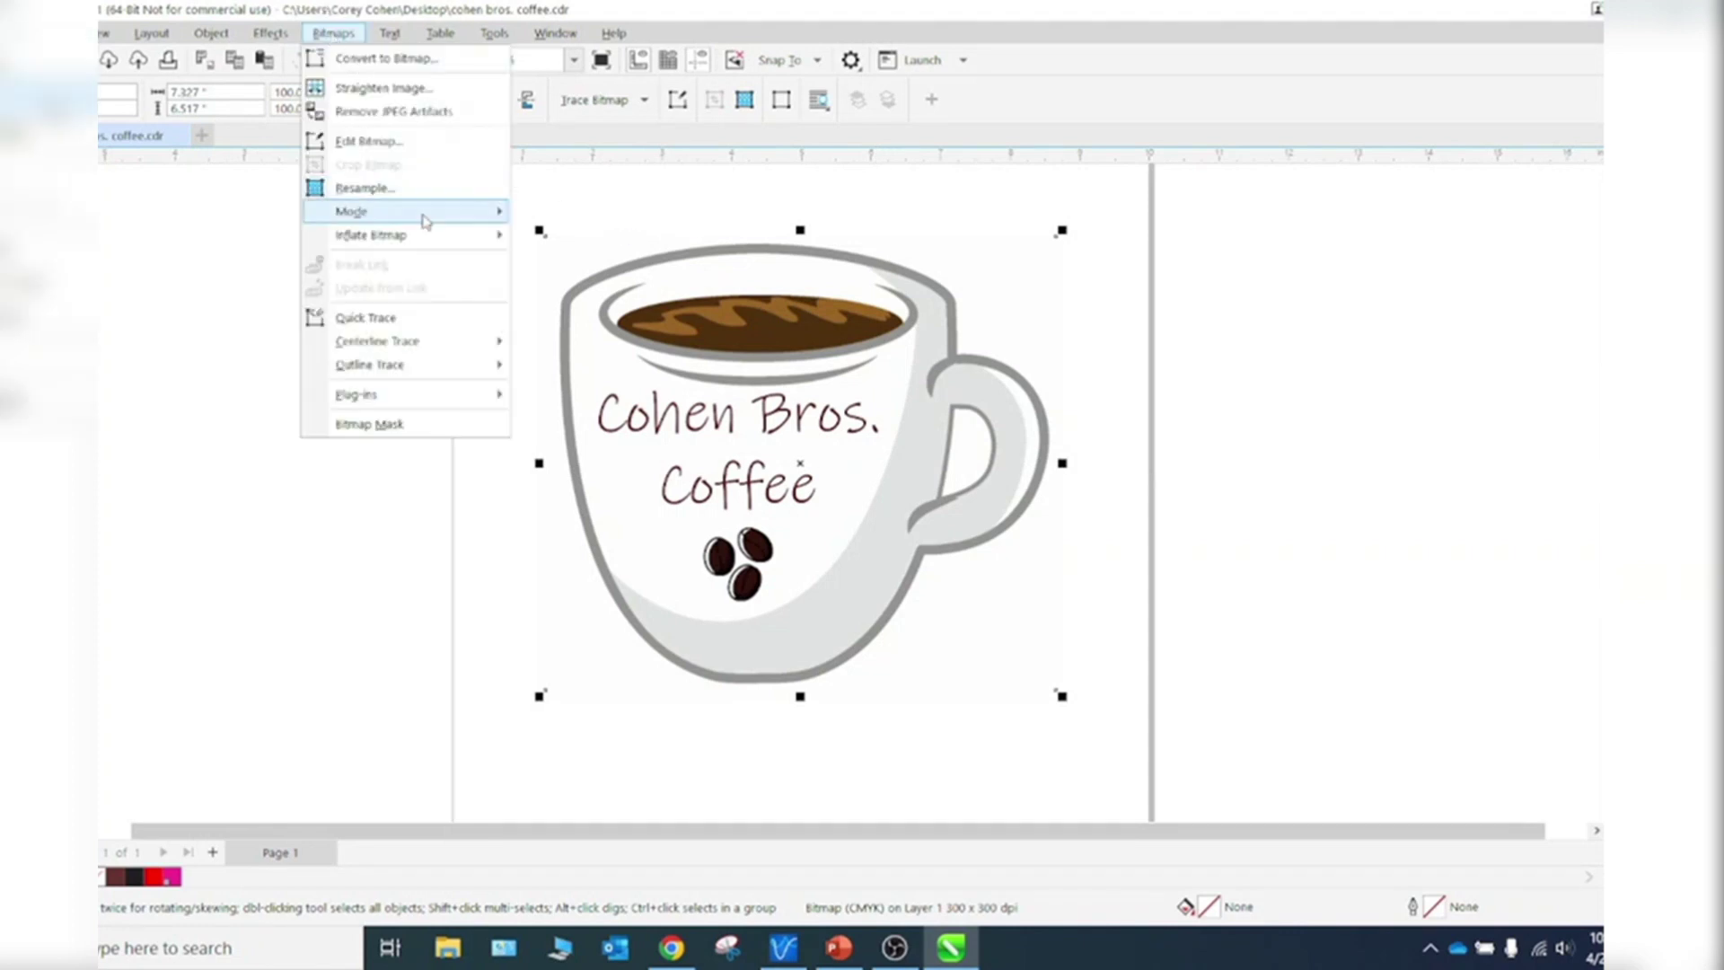
{"action": "mouse_move", "coordinate": [453, 367]}
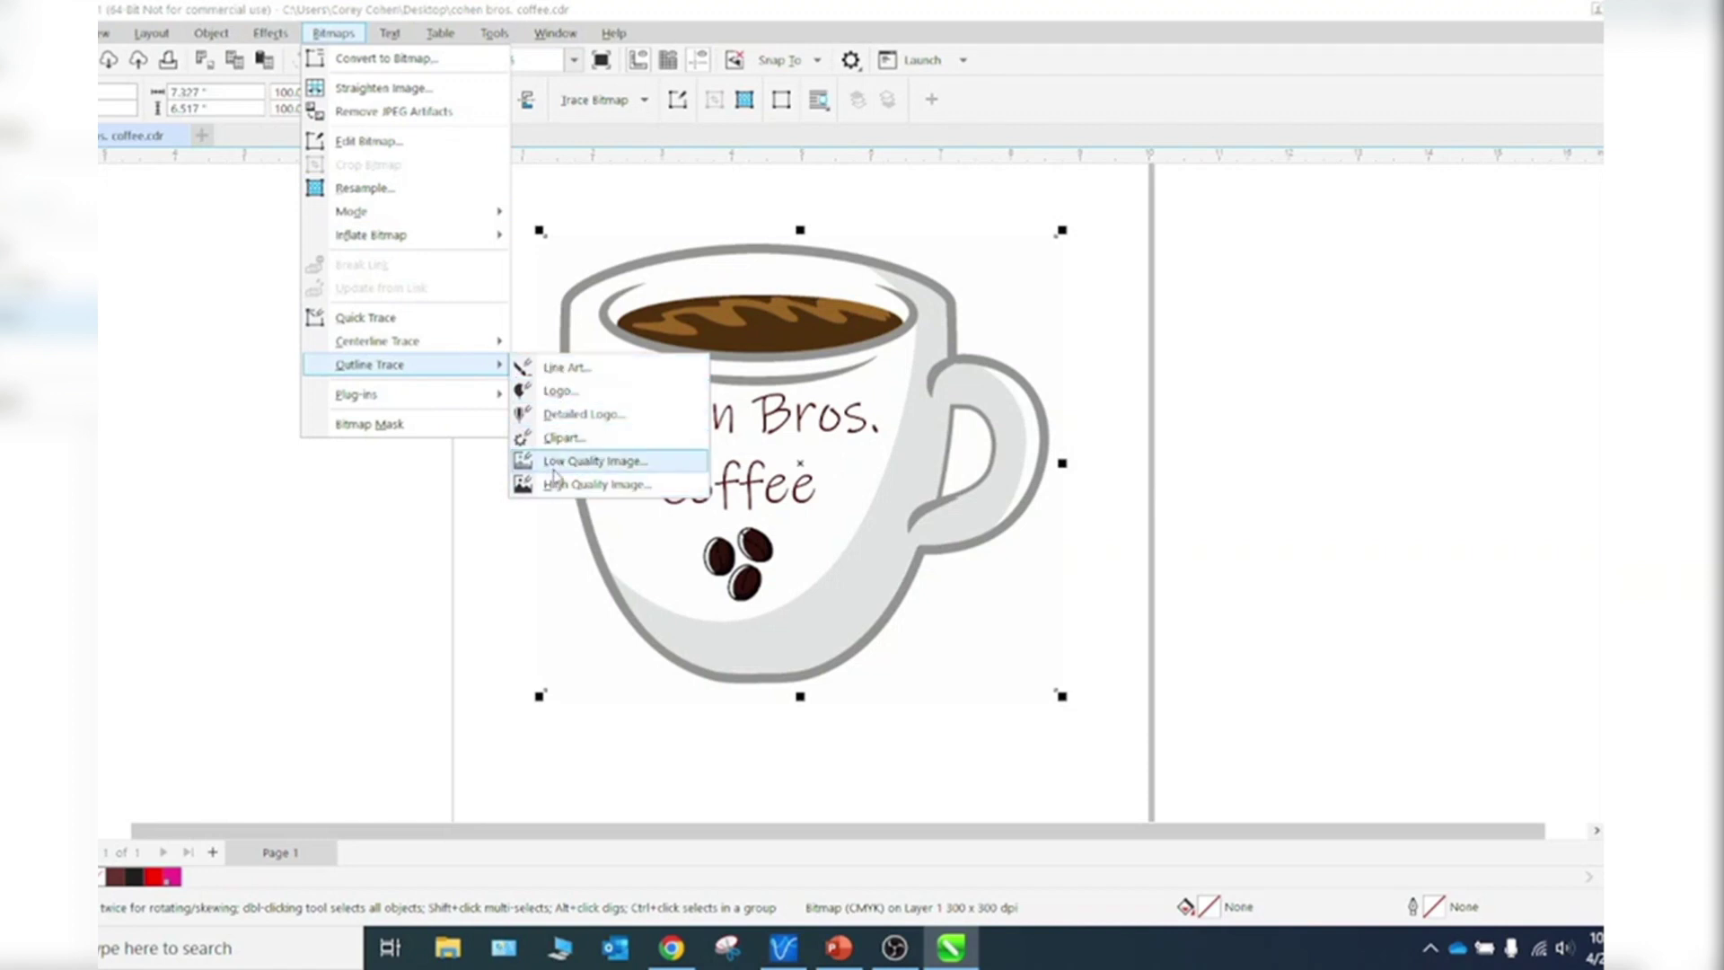
{"action": "left_click", "coordinate": [561, 438]}
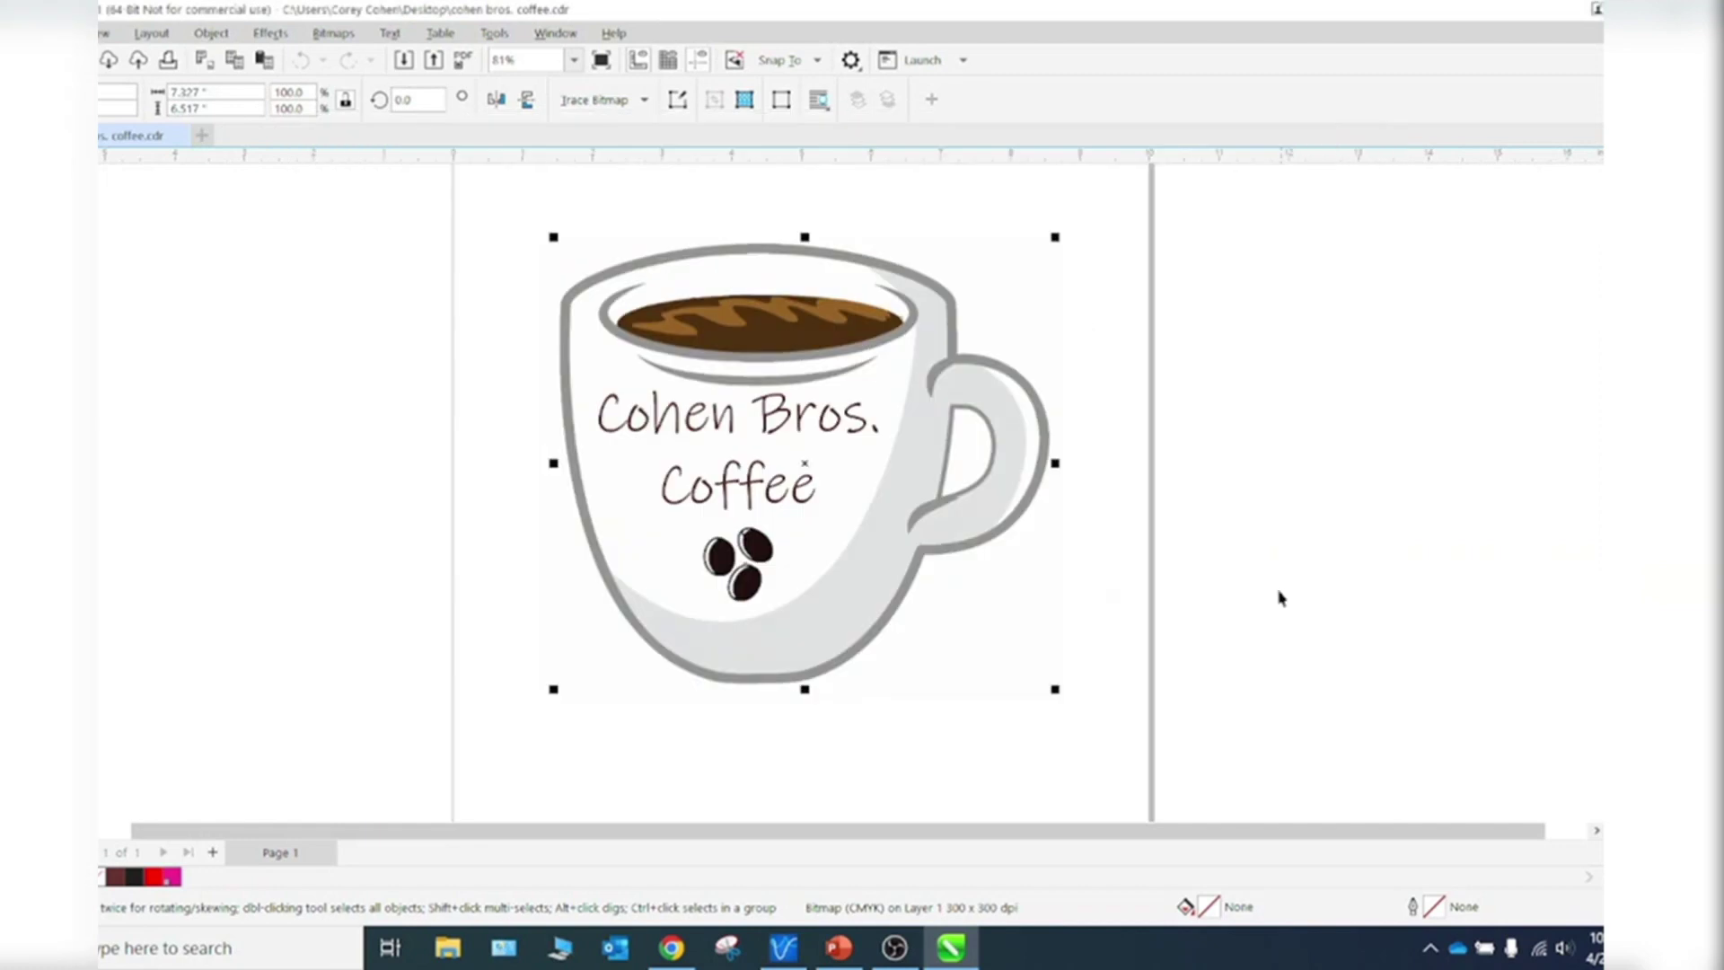
{"action": "left_click_drag", "start_coordinate": [848, 532], "coordinate": [1002, 558]}
{"action": "left_click_drag", "start_coordinate": [1133, 571], "coordinate": [1357, 542]}
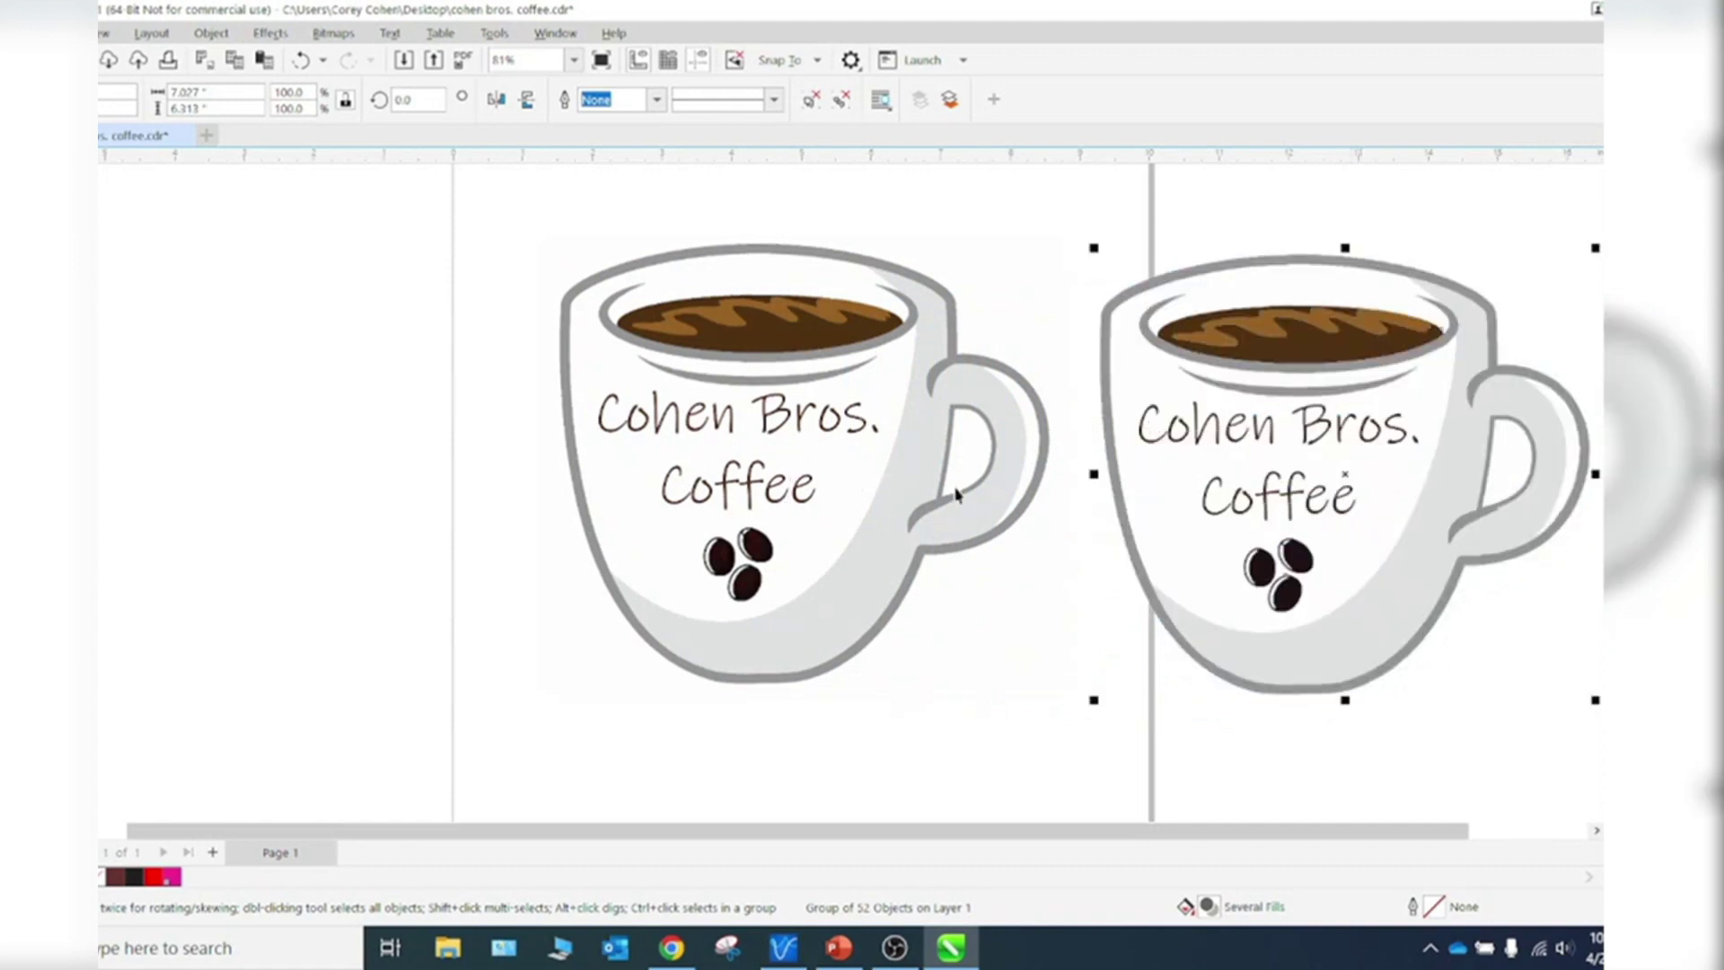
{"action": "mouse_move", "coordinate": [1321, 493]}
{"action": "left_mouse_down"}
{"action": "mouse_move", "coordinate": [1280, 519]}
{"action": "mouse_move", "coordinate": [1302, 493]}
{"action": "left_mouse_up"}
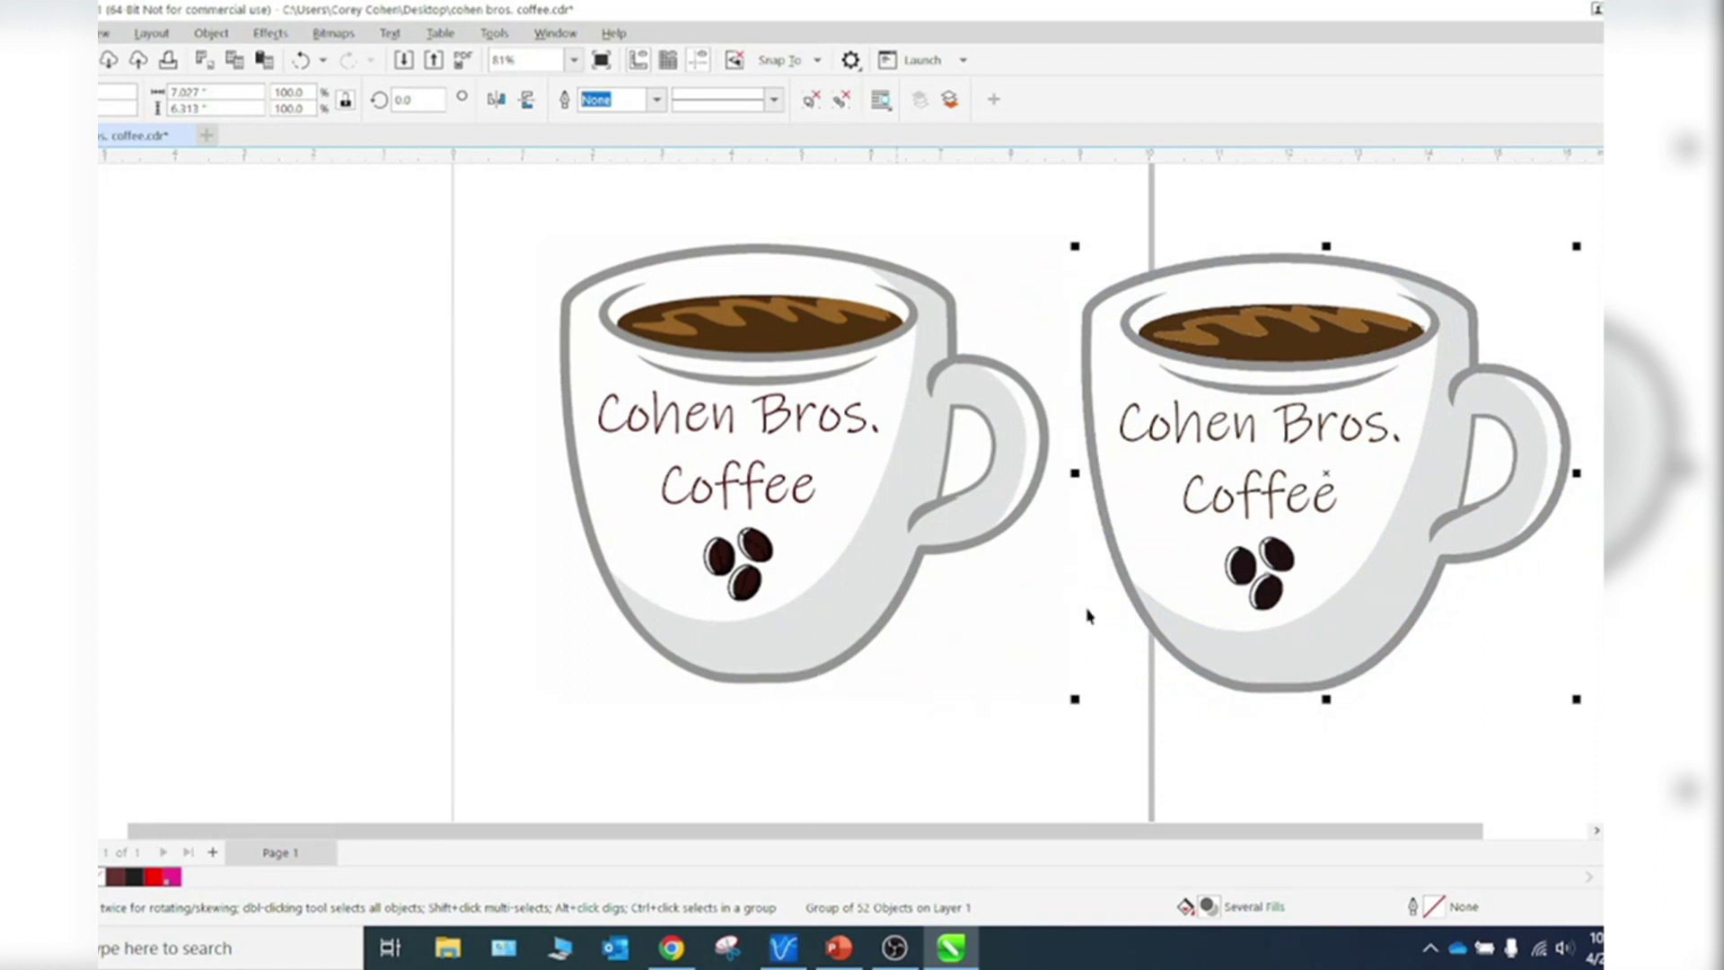
{"action": "left_click_drag", "start_coordinate": [1239, 507], "coordinate": [1250, 514]}
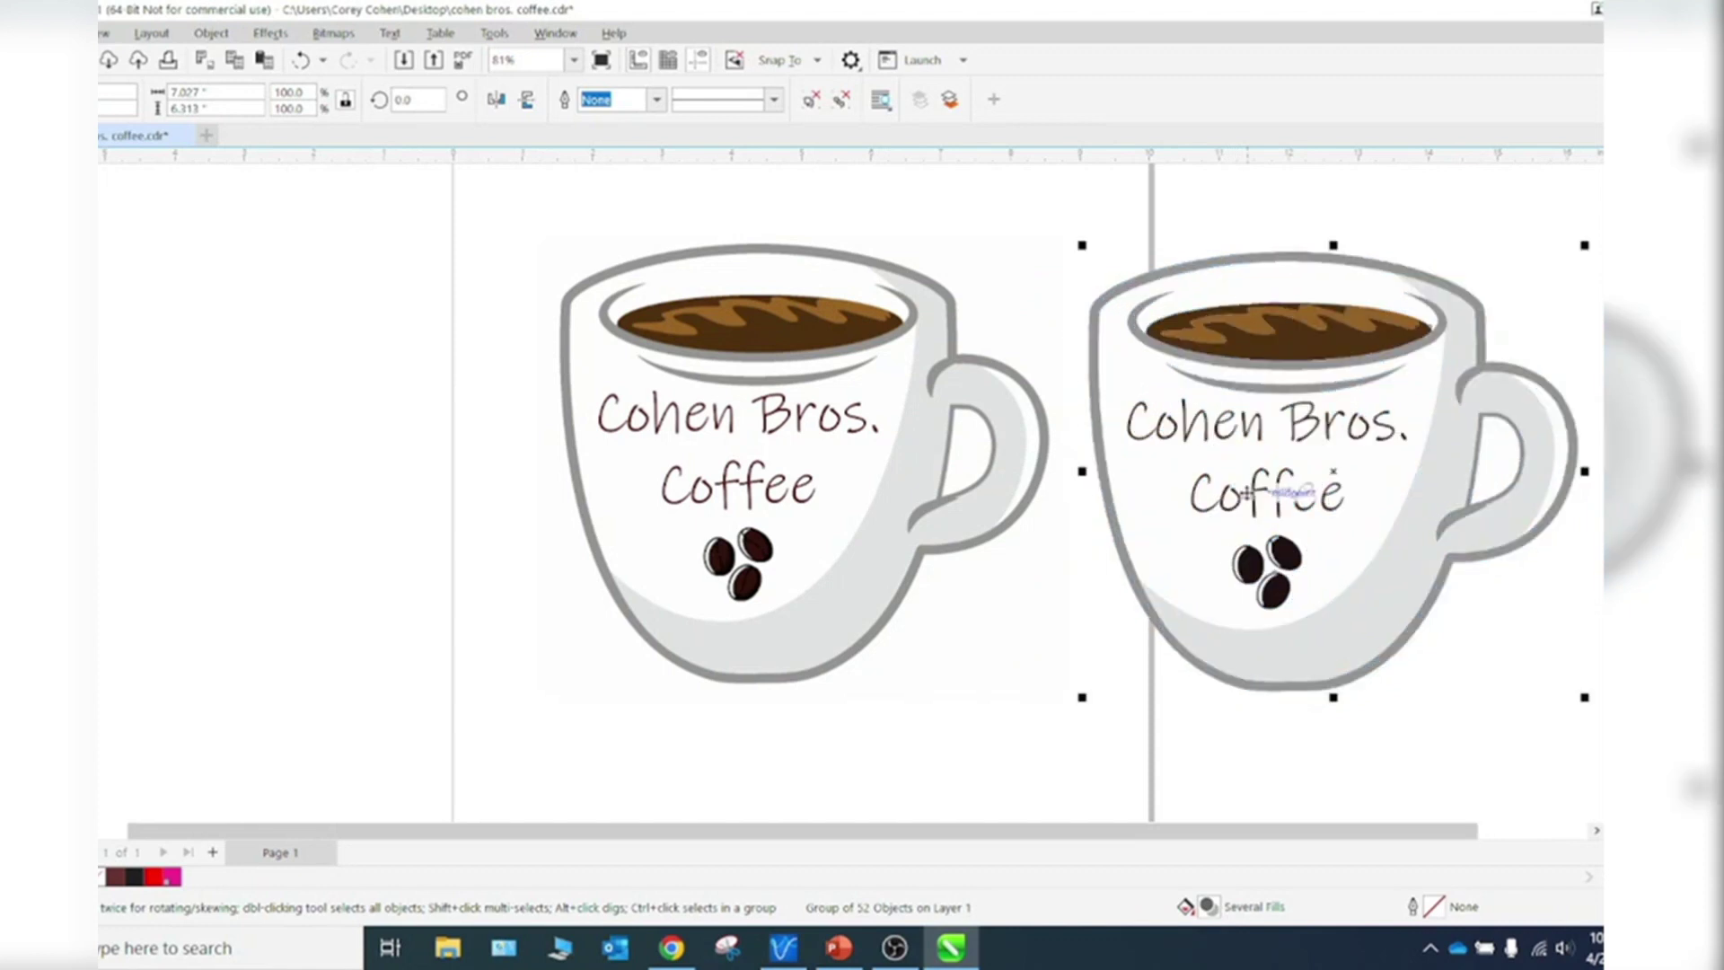
- Create a boundary curve from the traced mug, place it to the left of the bitmap, and delete the traced group
{"action": "left_click", "coordinate": [210, 34]}
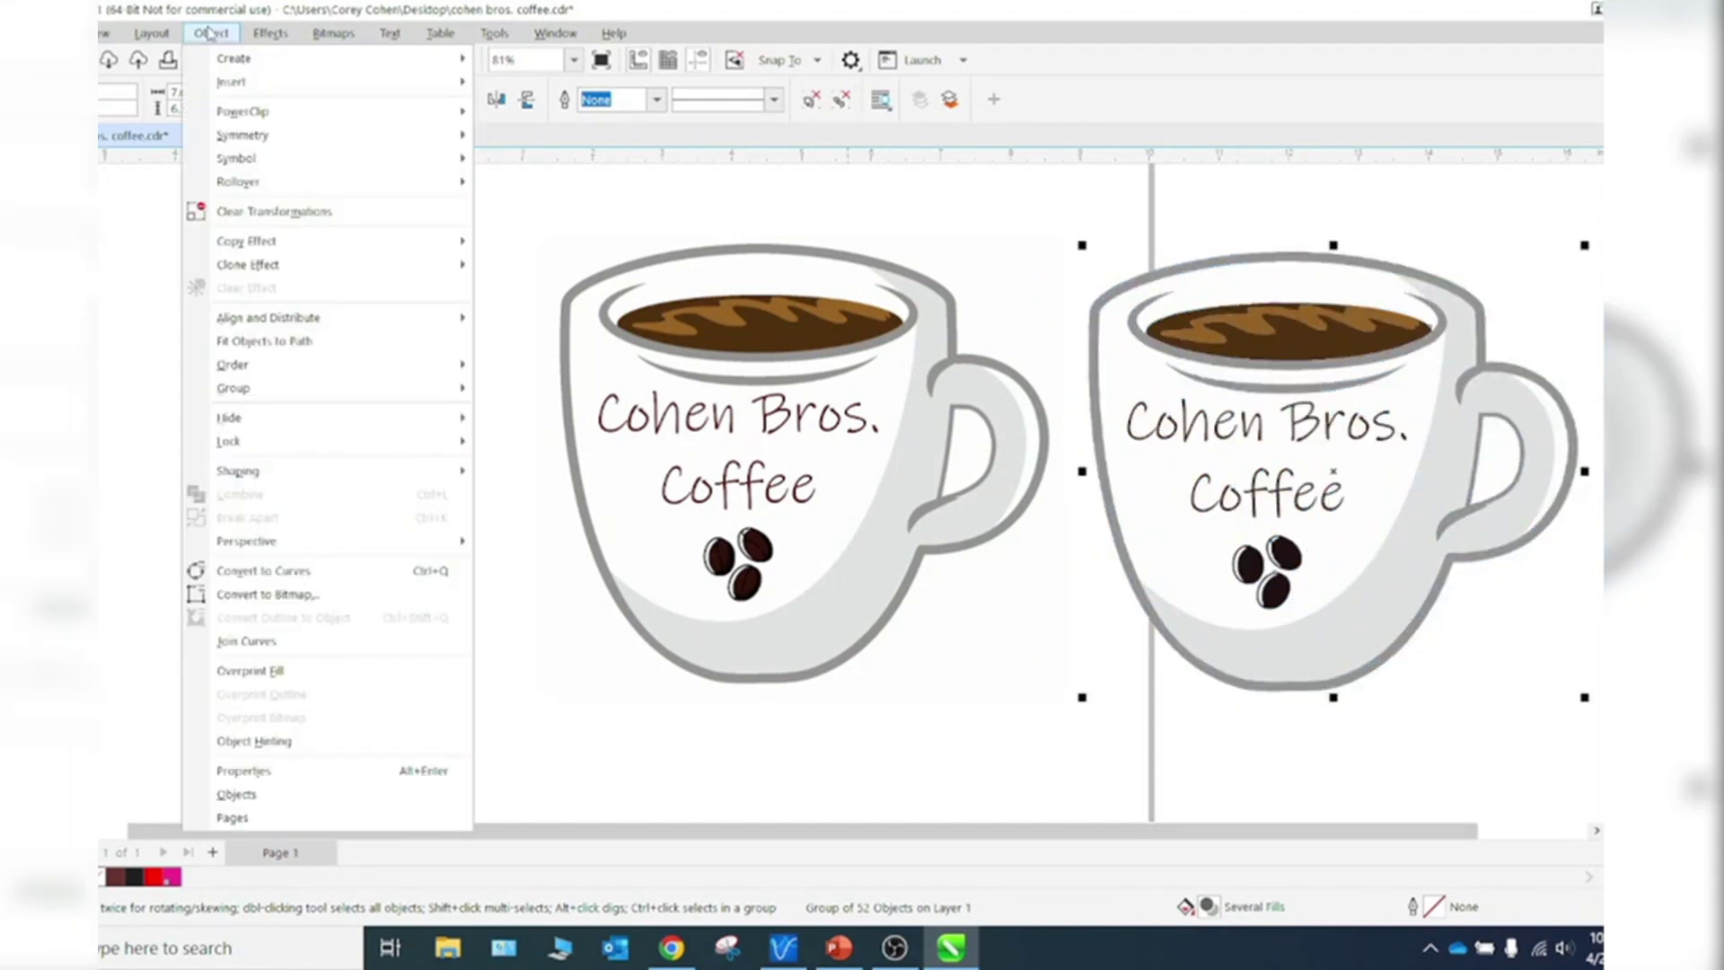
{"action": "mouse_move", "coordinate": [381, 476]}
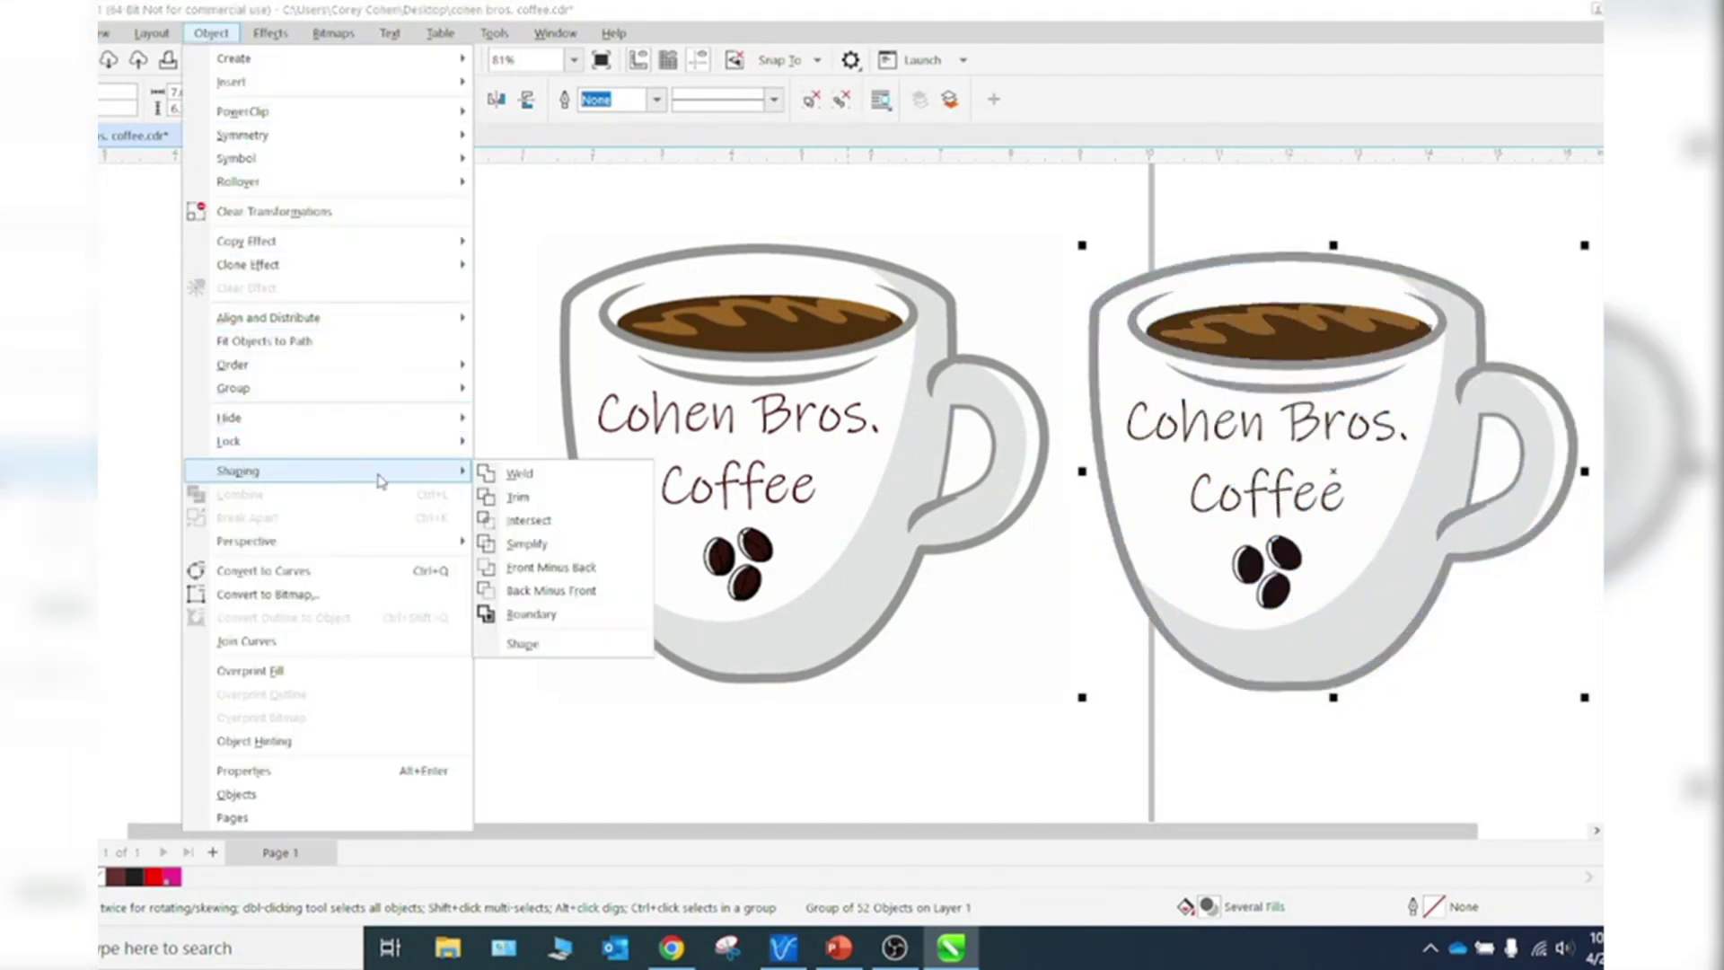
{"action": "left_click", "coordinate": [557, 616]}
{"action": "left_click_drag", "start_coordinate": [1210, 463], "coordinate": [219, 509]}
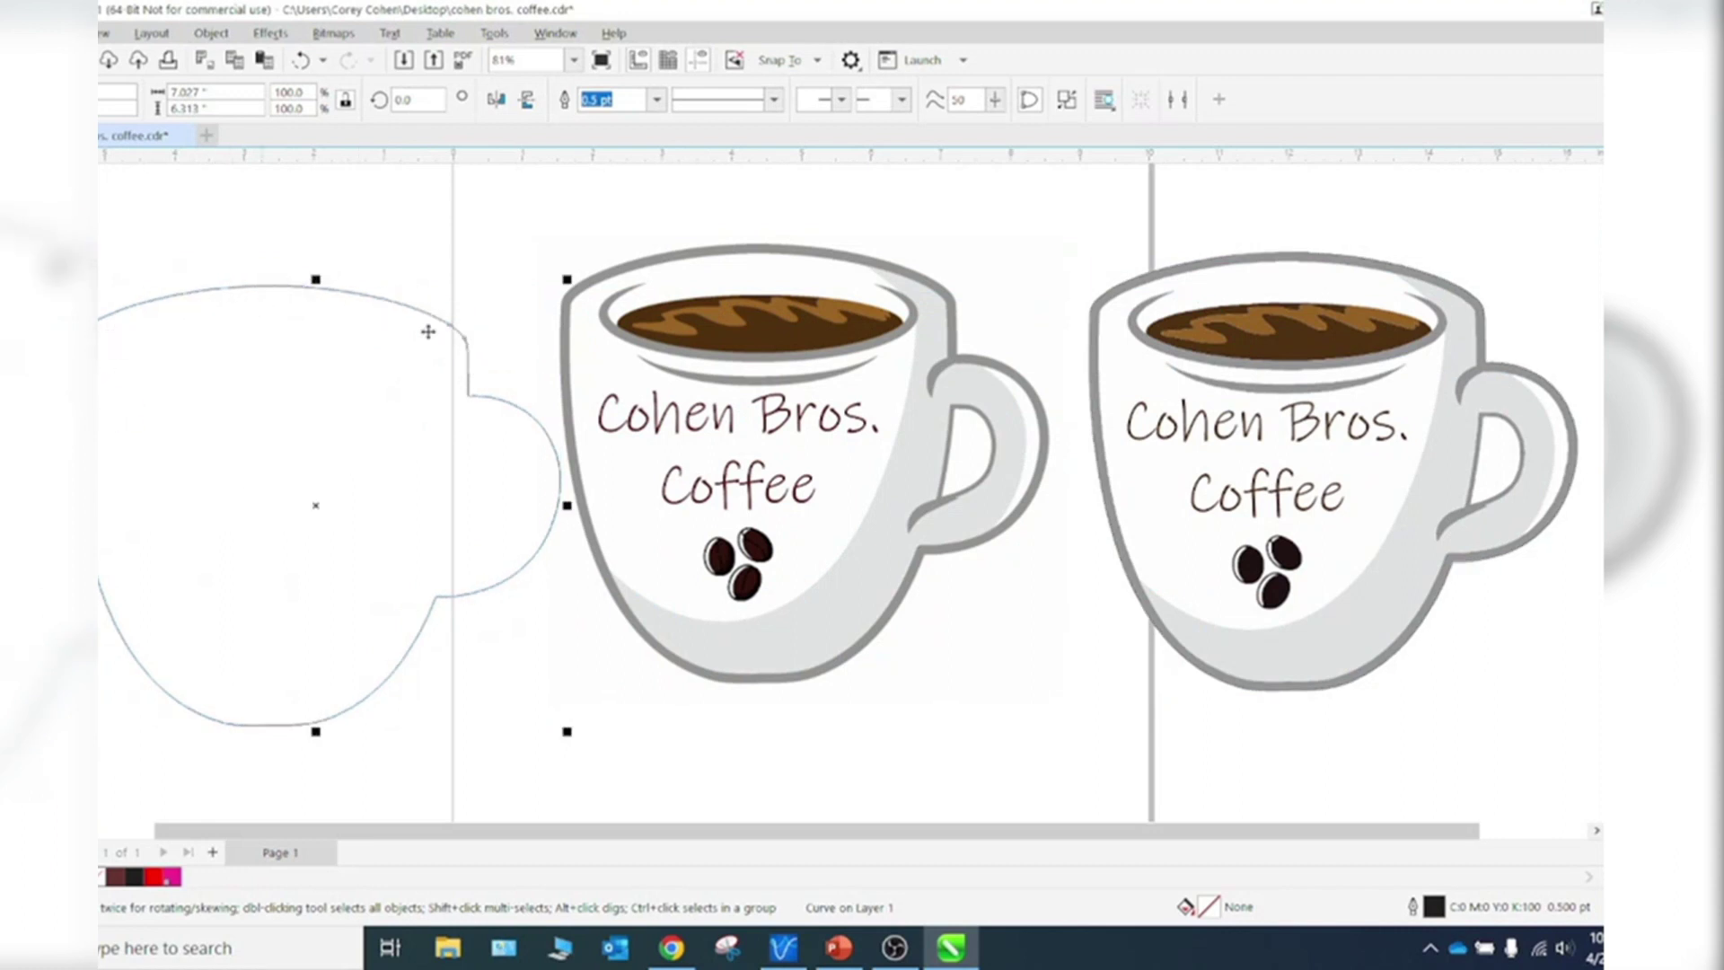
{"action": "left_click", "coordinate": [1338, 498]}
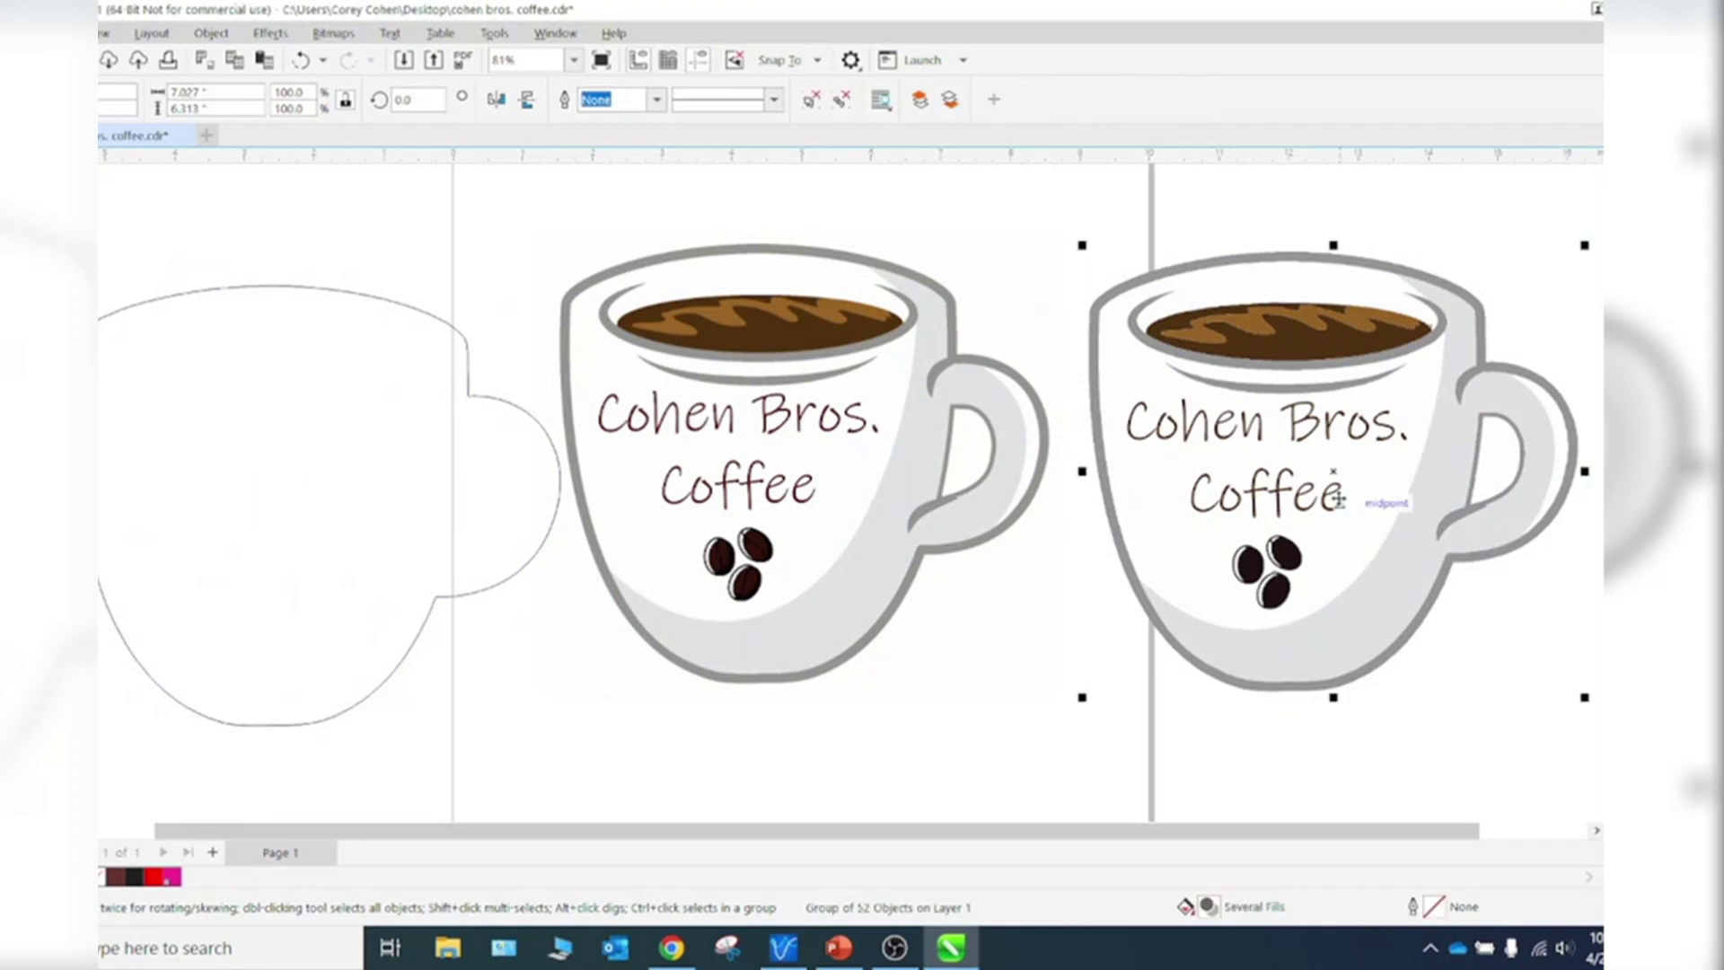
{"action": "key", "text": "Delete"}
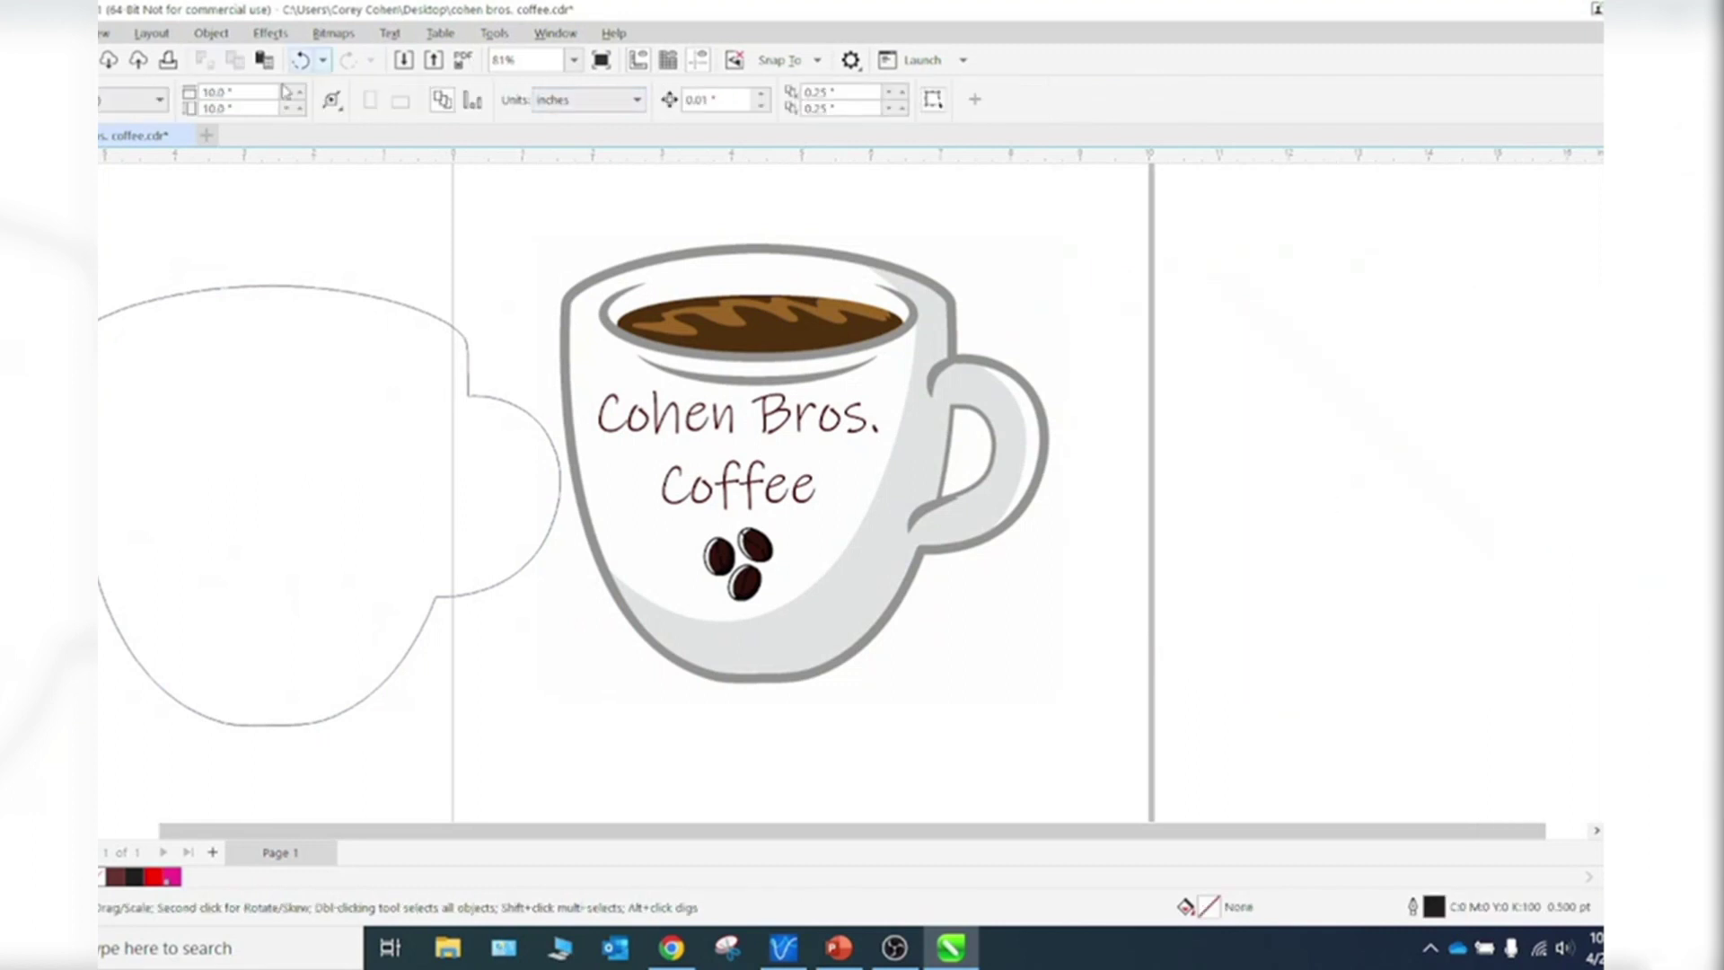
- Set the mug boundary curve's outline to Hairline width and the CutContour spot colour
{"action": "left_click", "coordinate": [284, 287]}
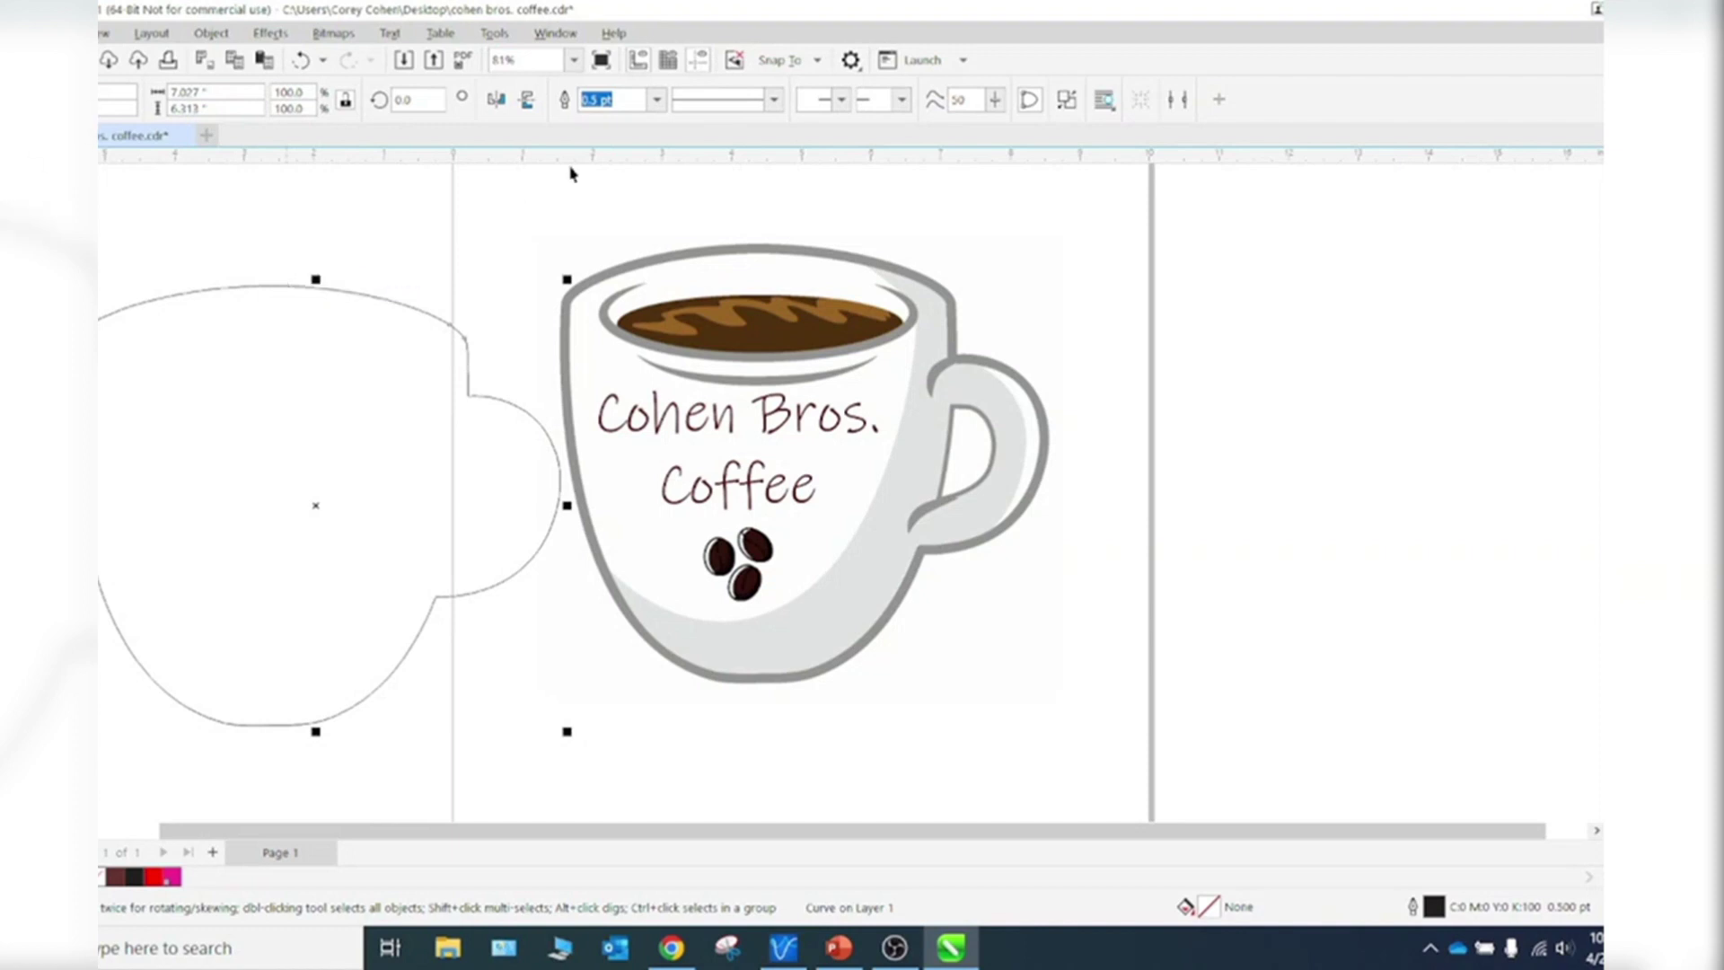
{"action": "left_click", "coordinate": [656, 99]}
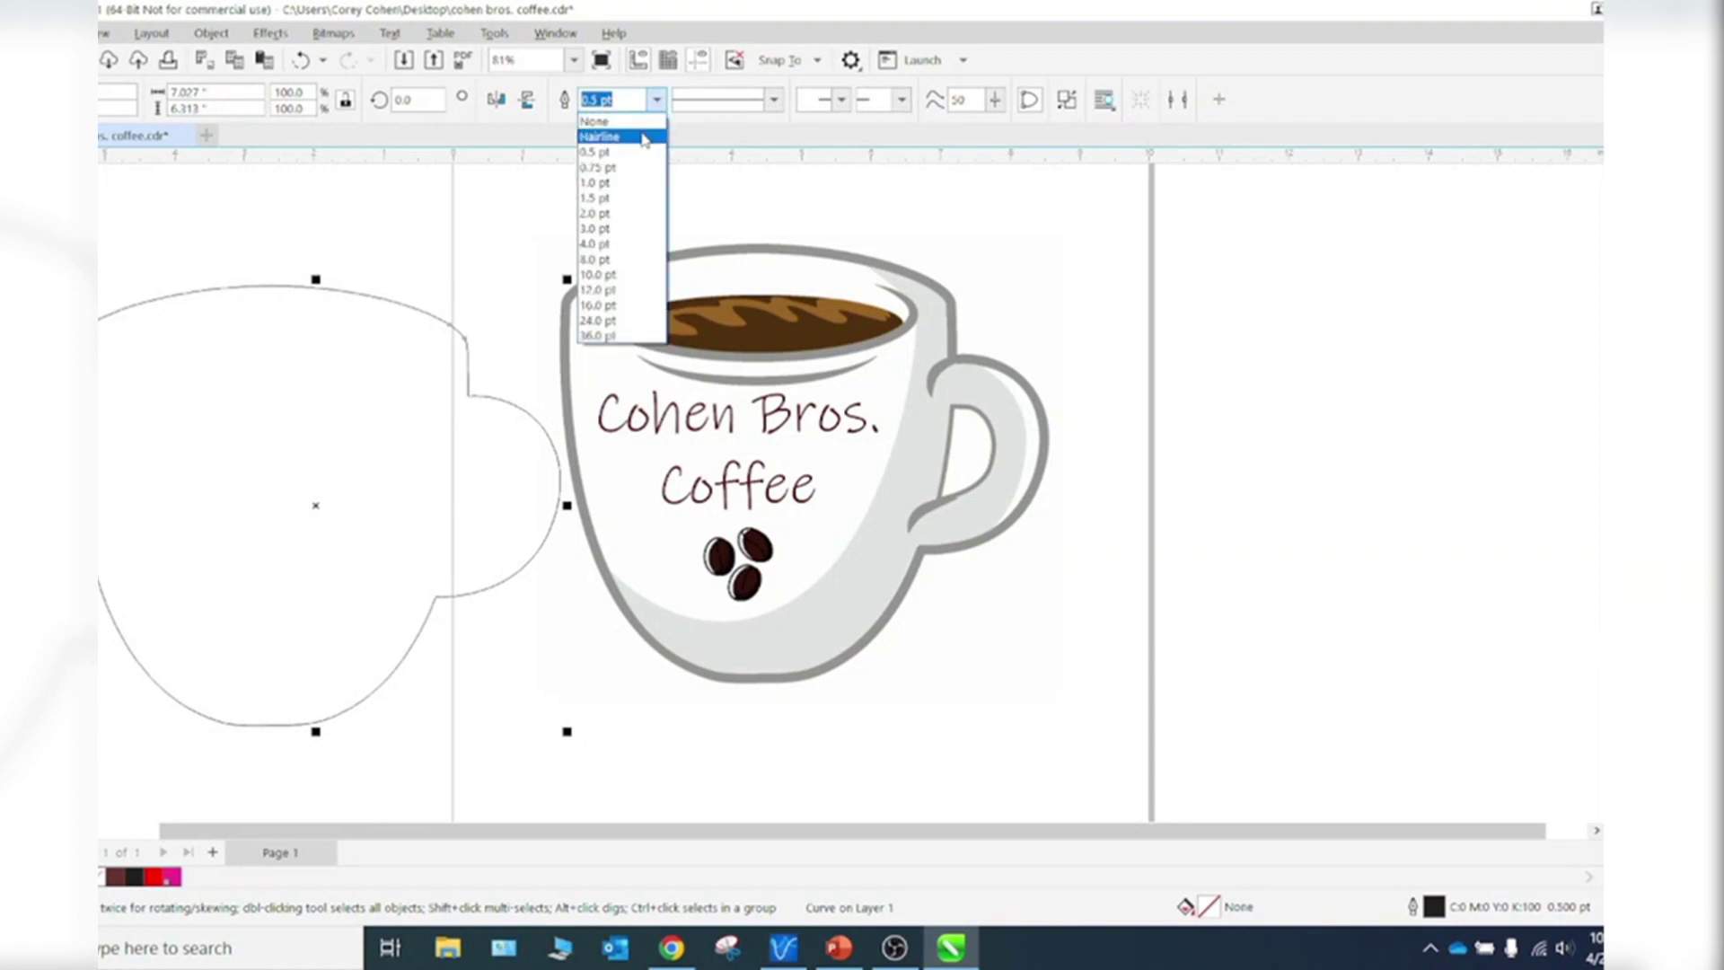
{"action": "left_click", "coordinate": [642, 135]}
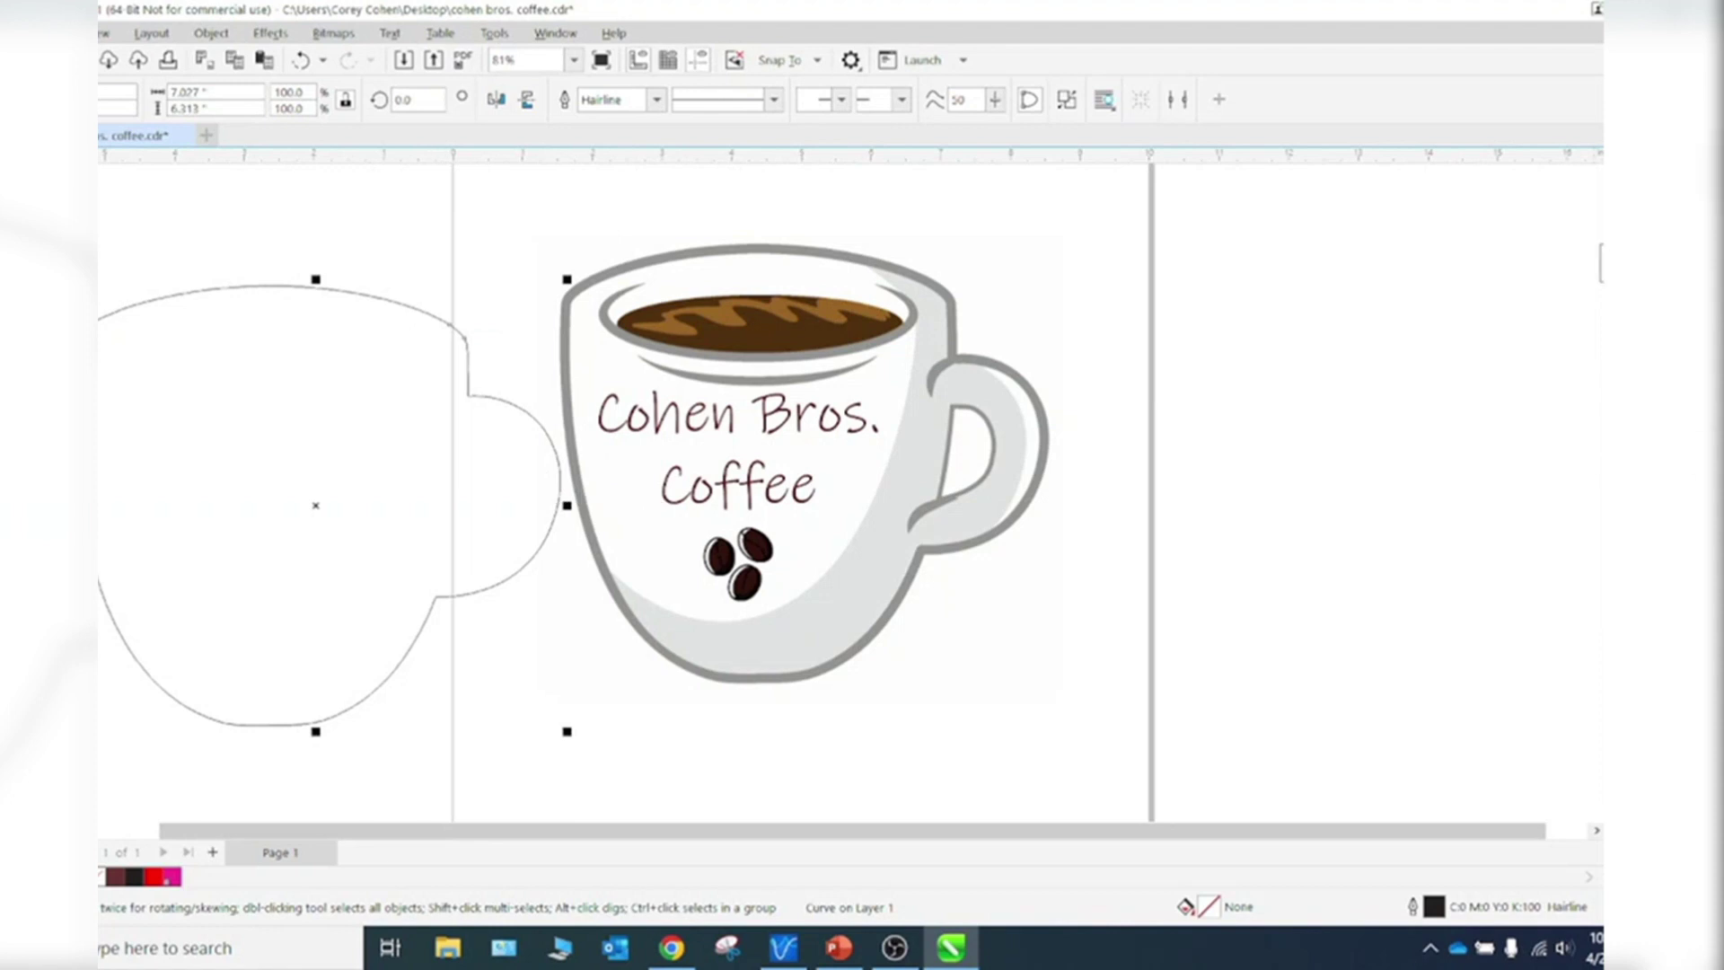
{"action": "right_click", "coordinate": [1601, 262]}
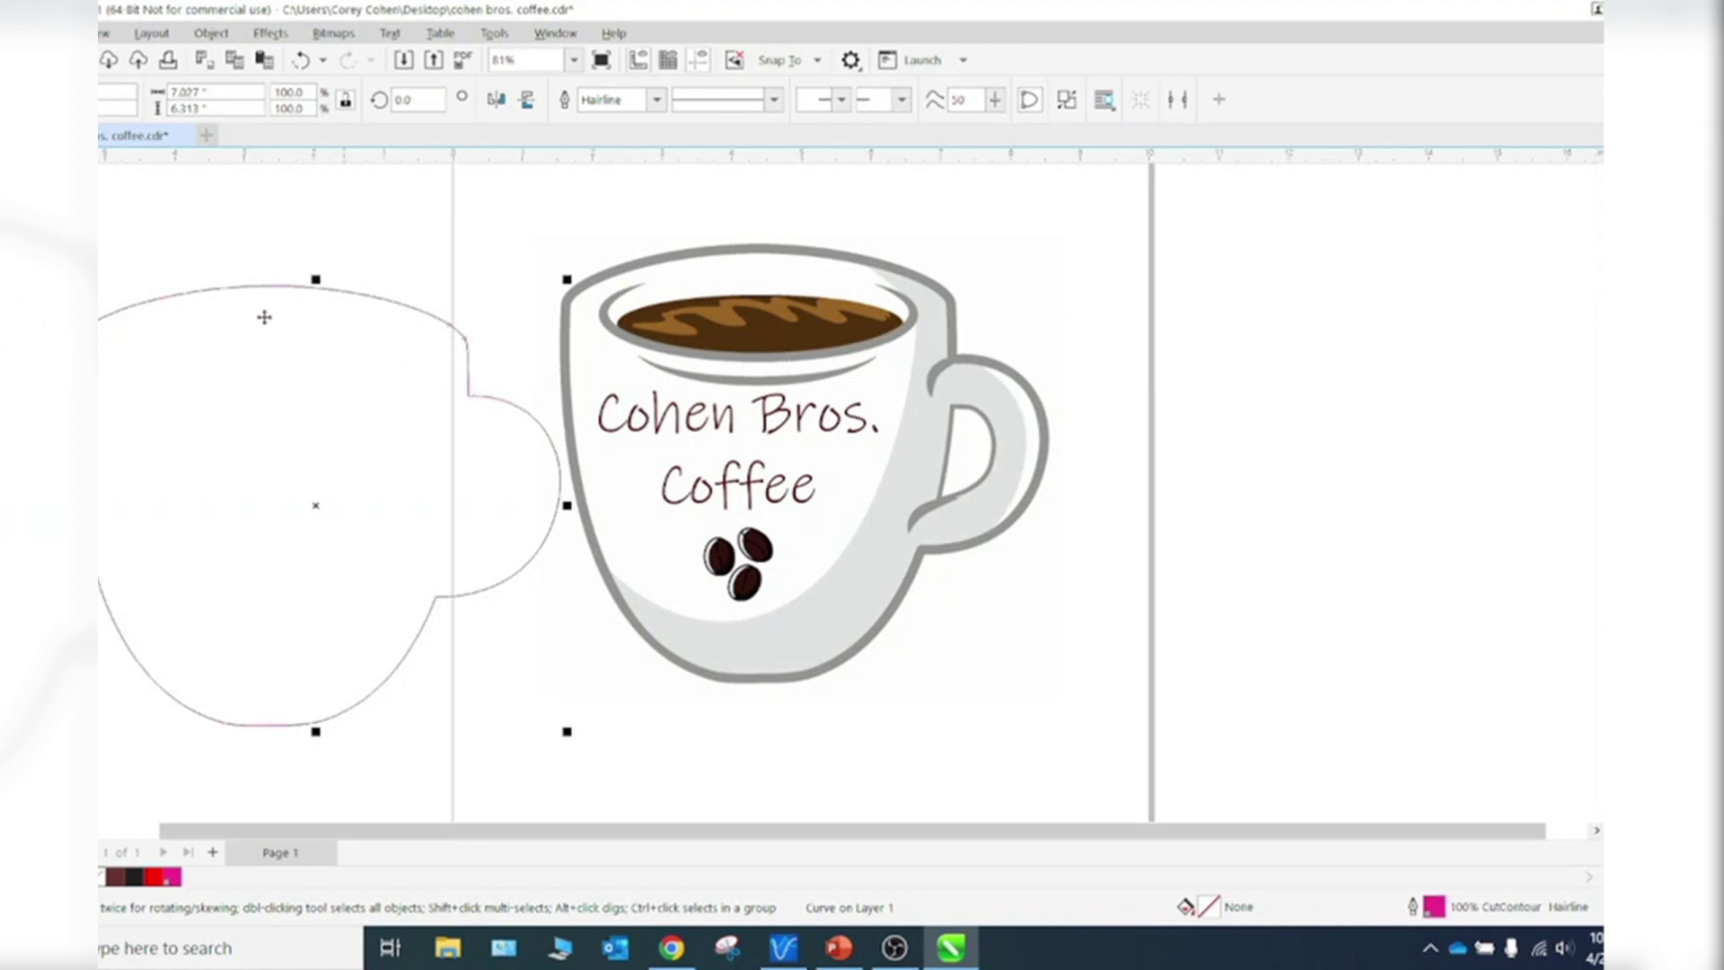
- Place the CutContour curve over the mug bitmap and nudge it up and right until it follows the mug's outer edge
{"action": "left_click_drag", "start_coordinate": [246, 286], "coordinate": [738, 256]}
{"action": "scroll", "coordinate": [781, 314], "scroll_direction": "up", "scroll_amount": 2}
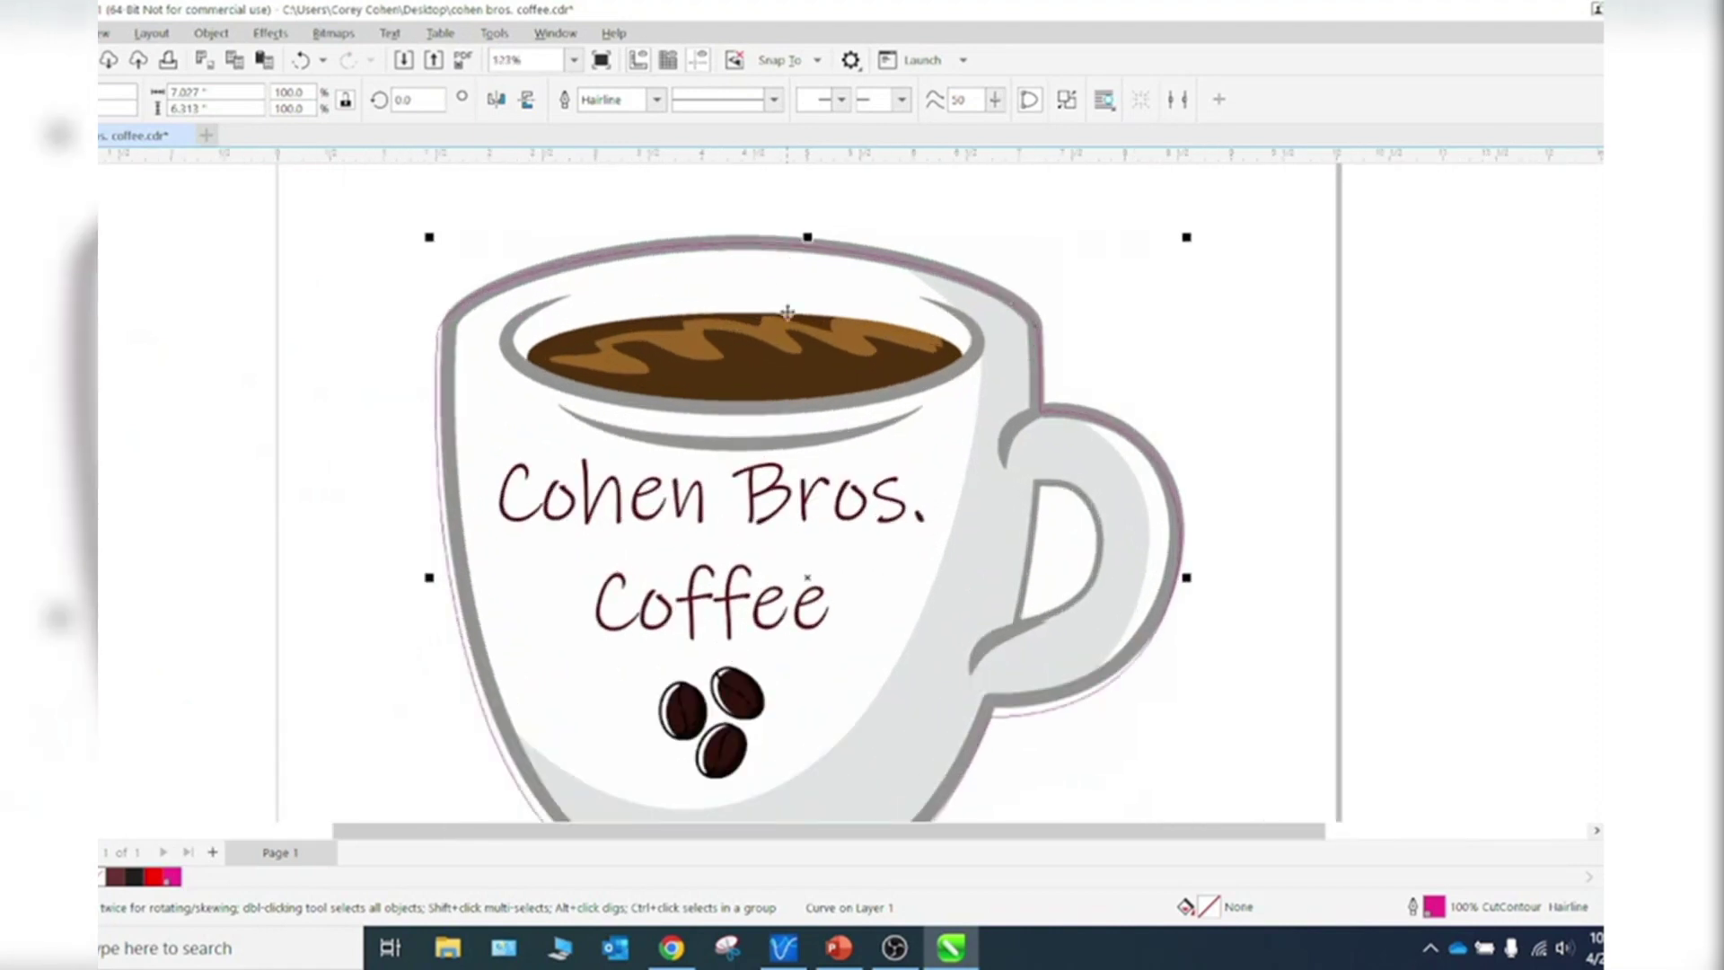
{"action": "scroll", "coordinate": [788, 359], "scroll_direction": "down", "scroll_amount": 1}
{"action": "key", "text": "Up"}
{"action": "key", "text": "Up"}
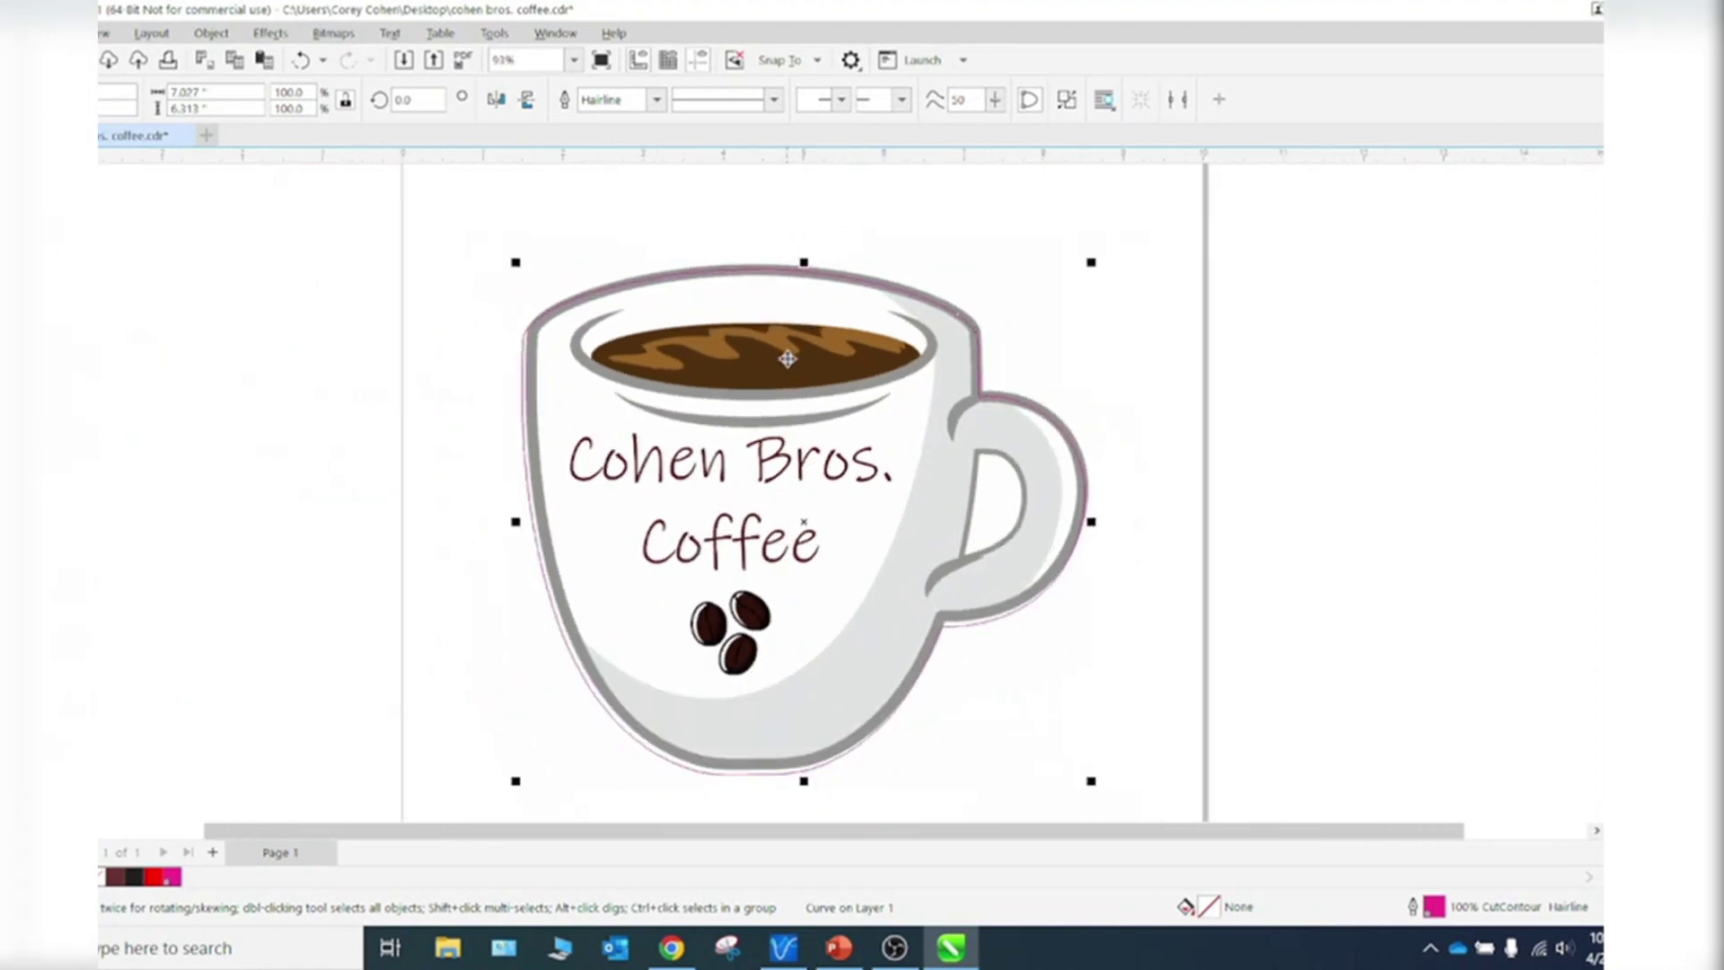
{"action": "key", "text": "Right"}
{"action": "key", "text": "Up"}
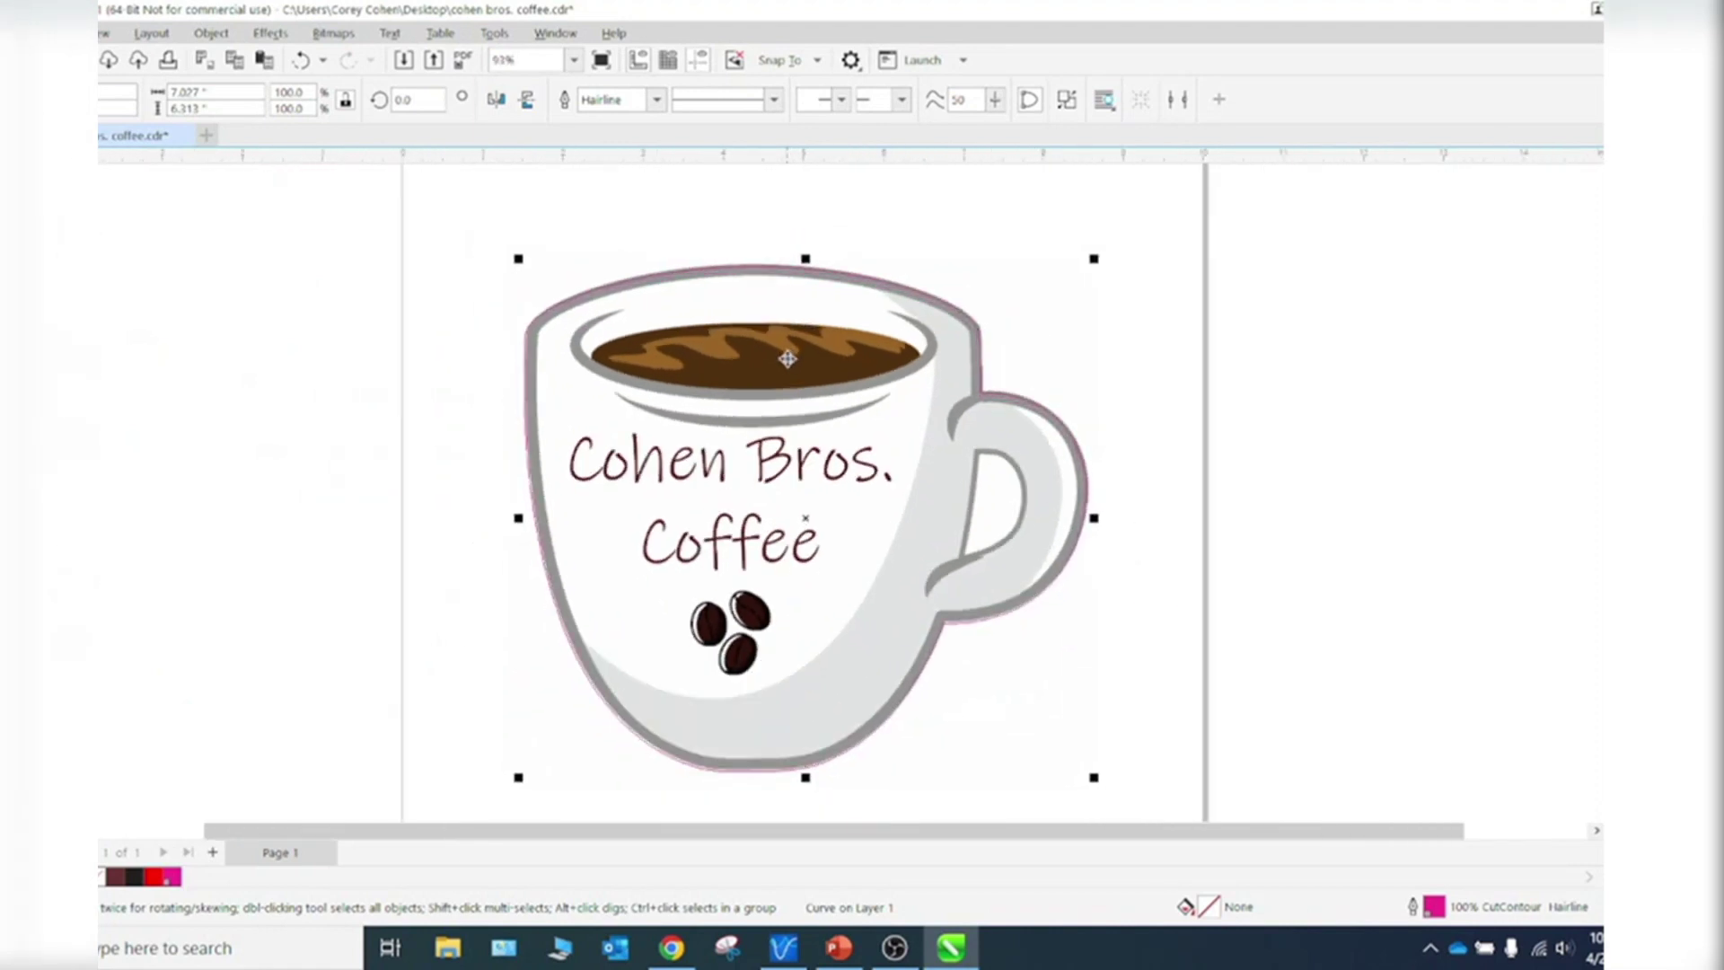
{"action": "key", "text": "Right"}
{"action": "key", "text": "Up"}
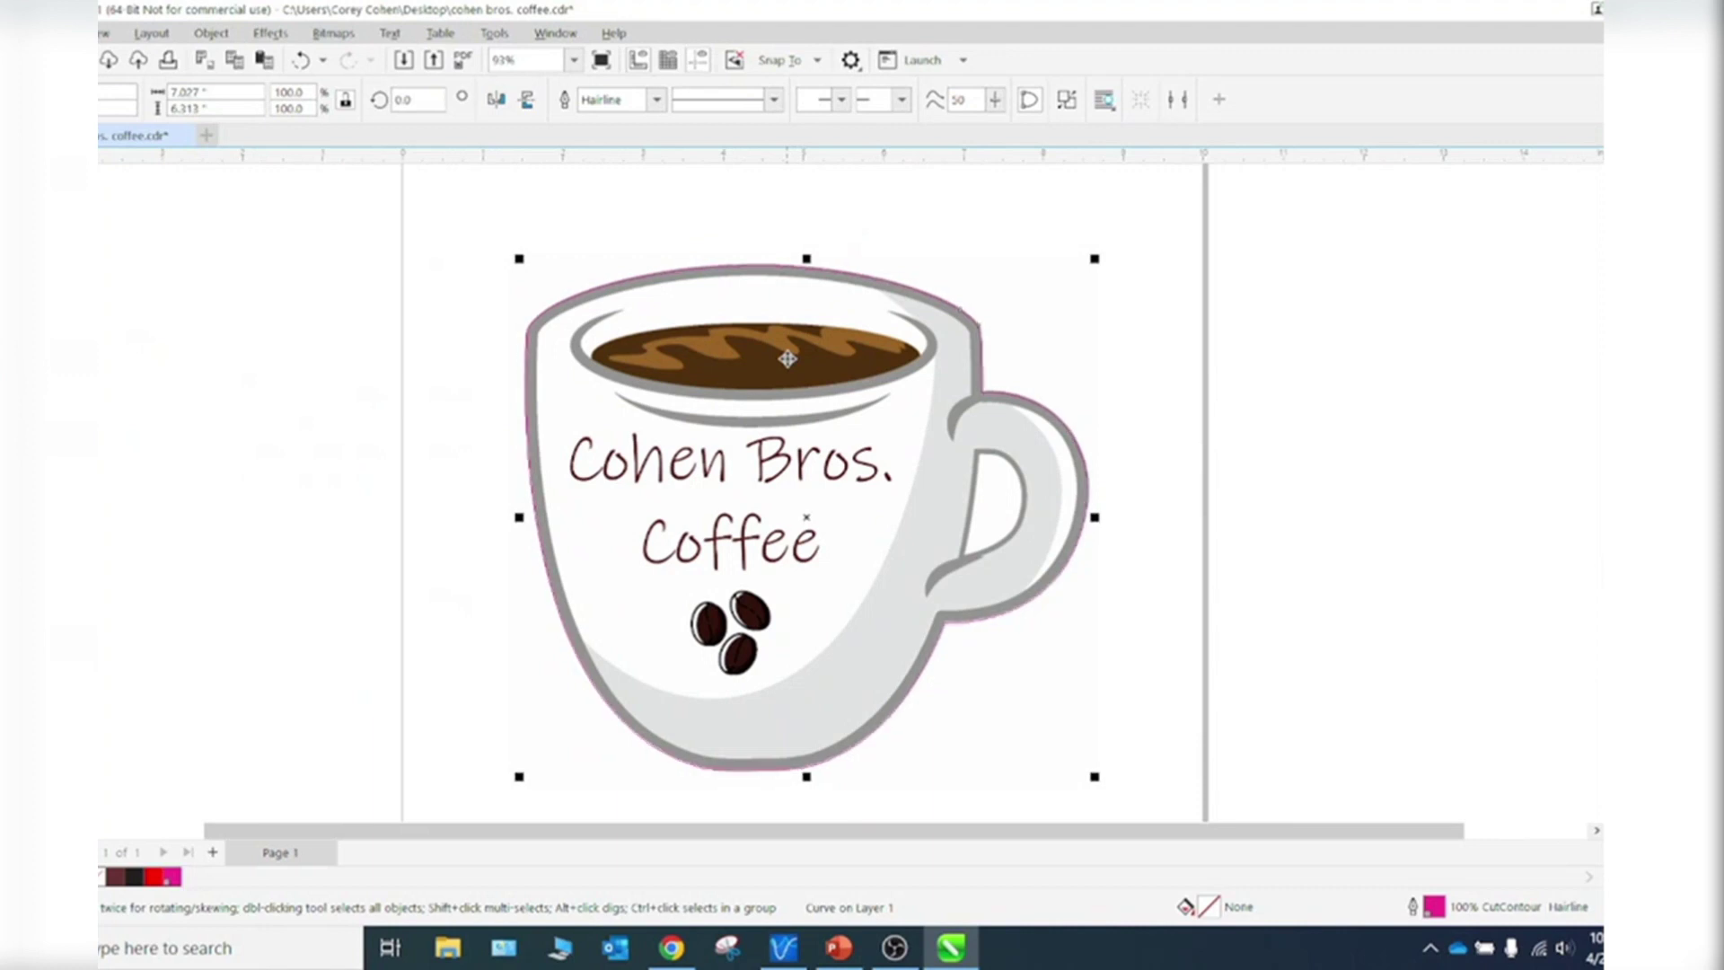
{"action": "key", "text": "Right"}
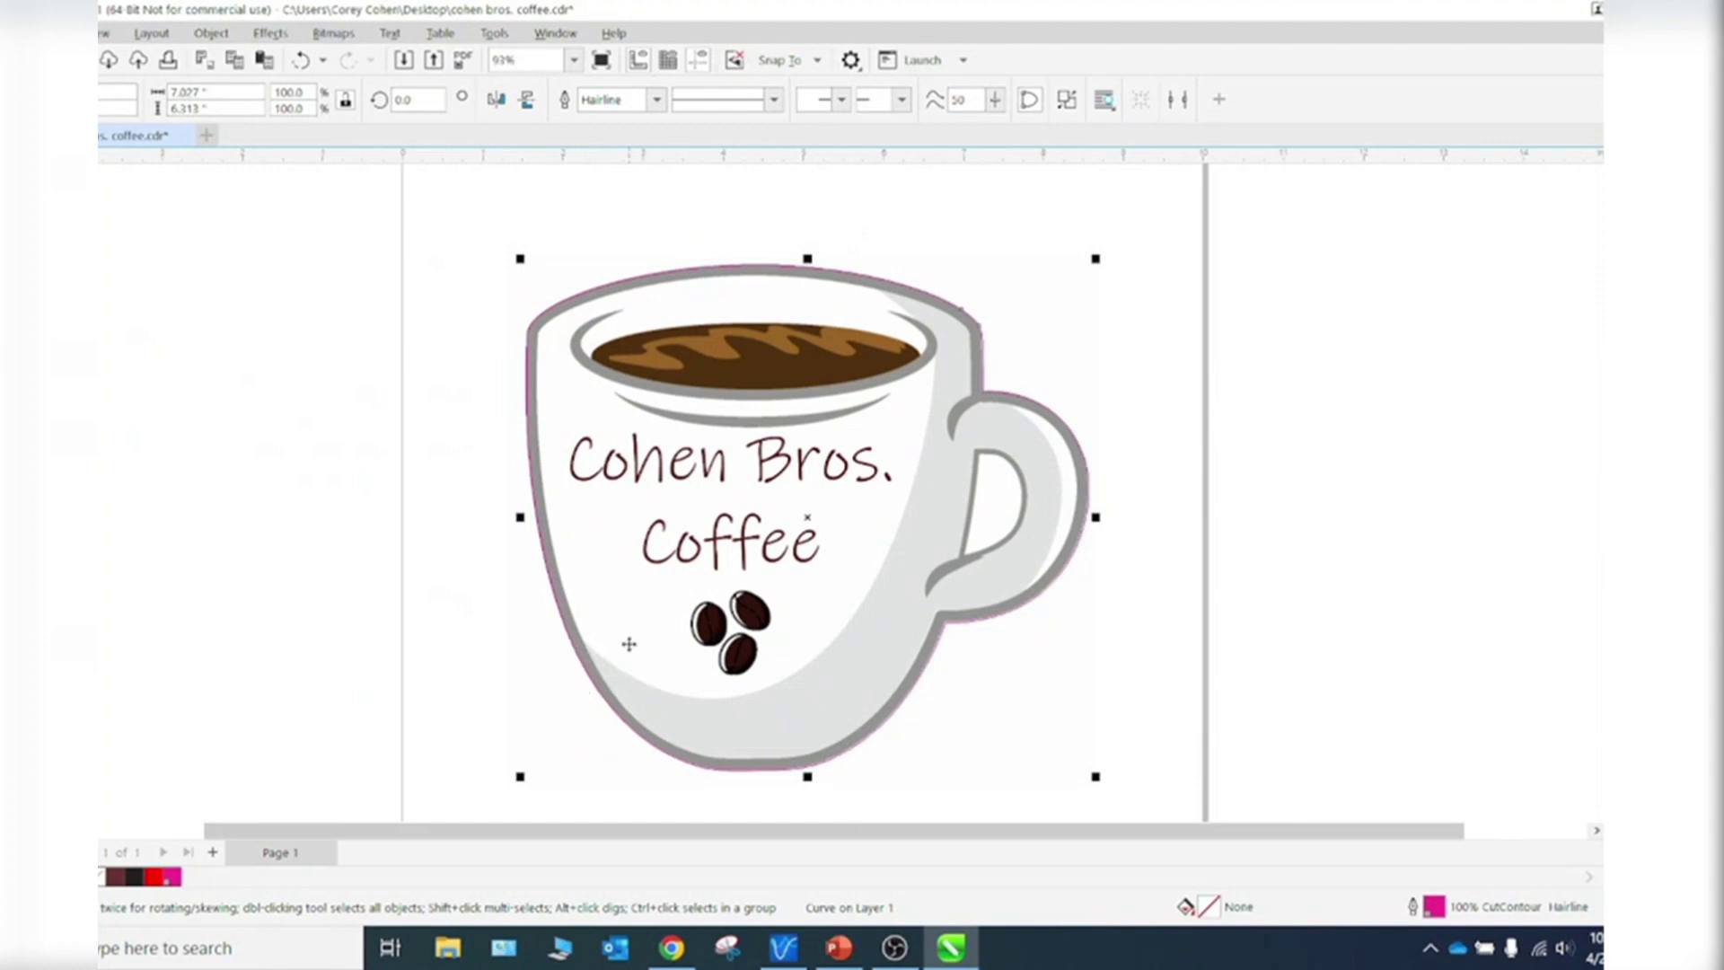
- Move the CutContour curve aside to the left and scale the mug bitmap to 102%
{"action": "scroll", "coordinate": [622, 661], "scroll_direction": "up", "scroll_amount": 1}
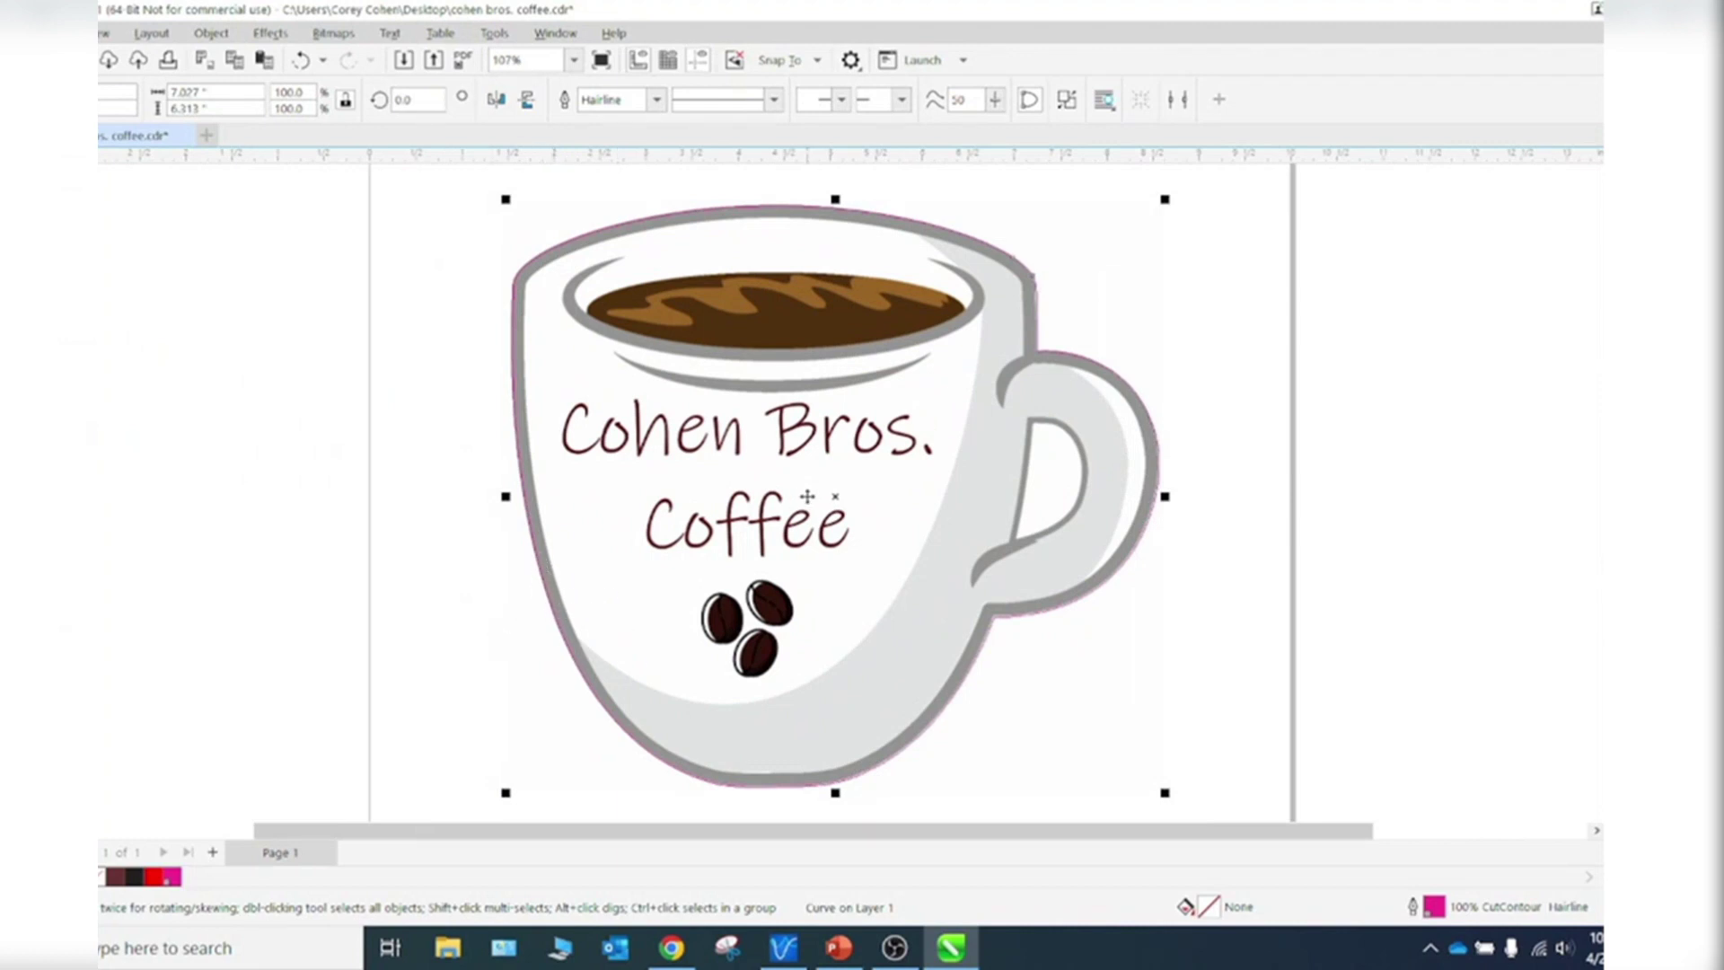
{"action": "left_click_drag", "start_coordinate": [813, 496], "coordinate": [536, 532]}
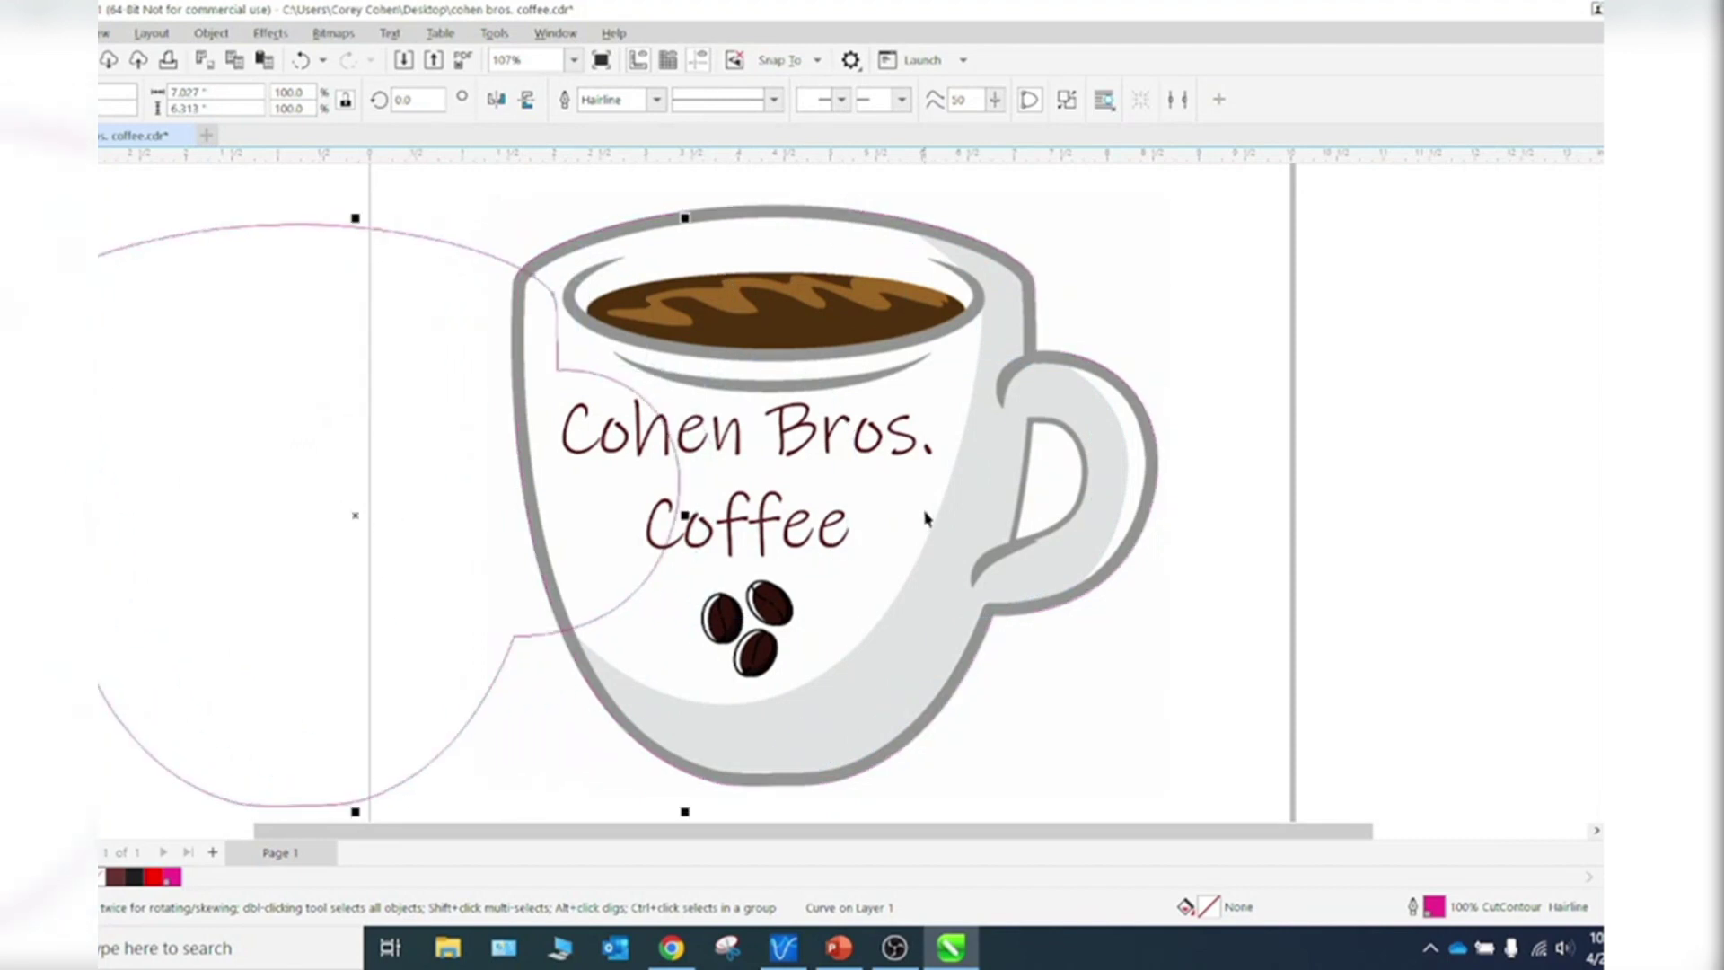
{"action": "left_click", "coordinate": [925, 503]}
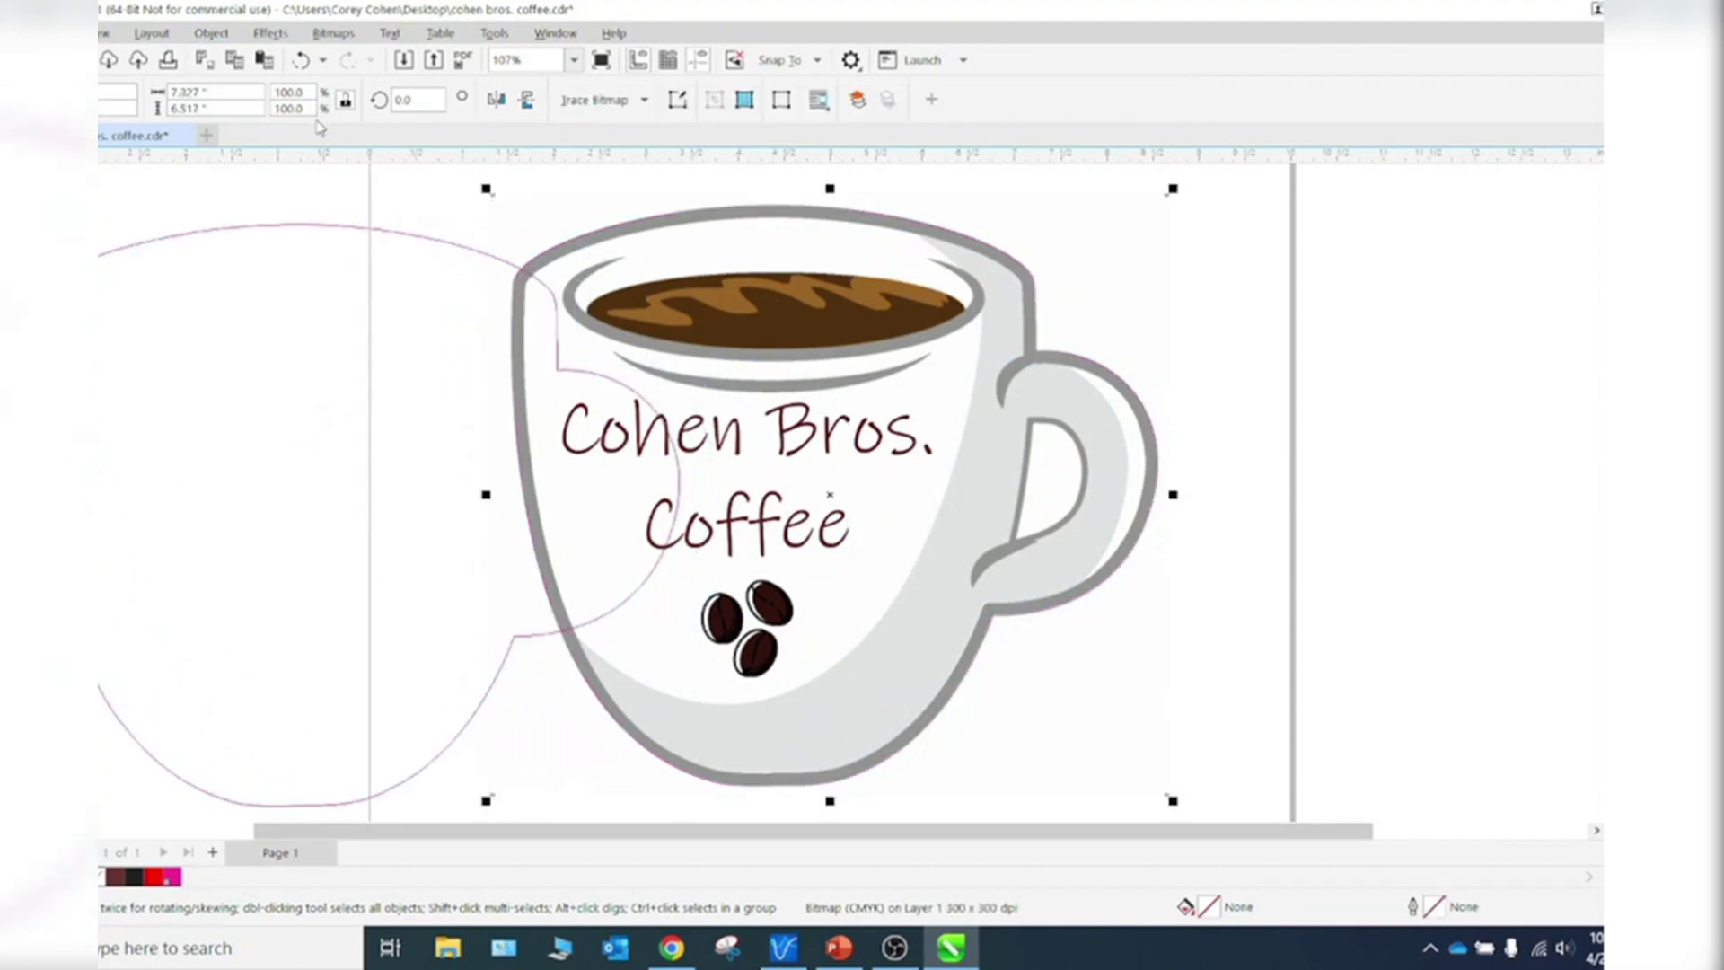
{"action": "double_click", "coordinate": [289, 93]}
{"action": "type", "text": "102"}
{"action": "key", "text": "Return"}
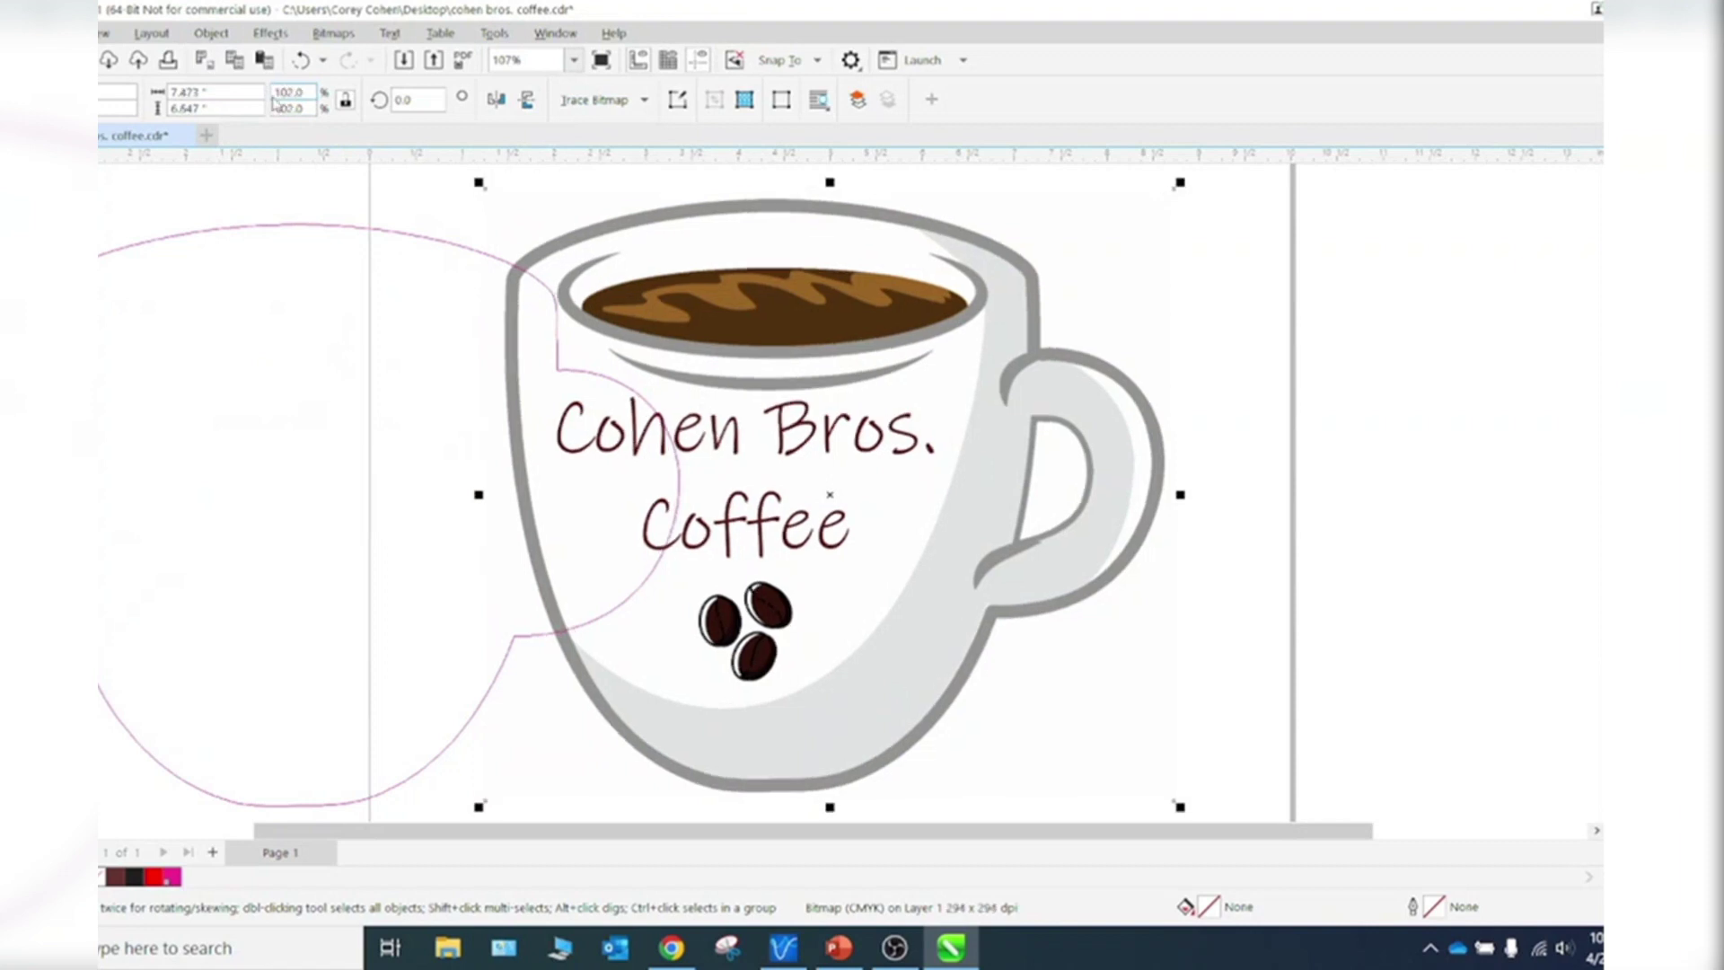
- Reposition the CutContour curve over the enlarged mug so it runs inside the grey outer edge
{"action": "left_click", "coordinate": [430, 243]}
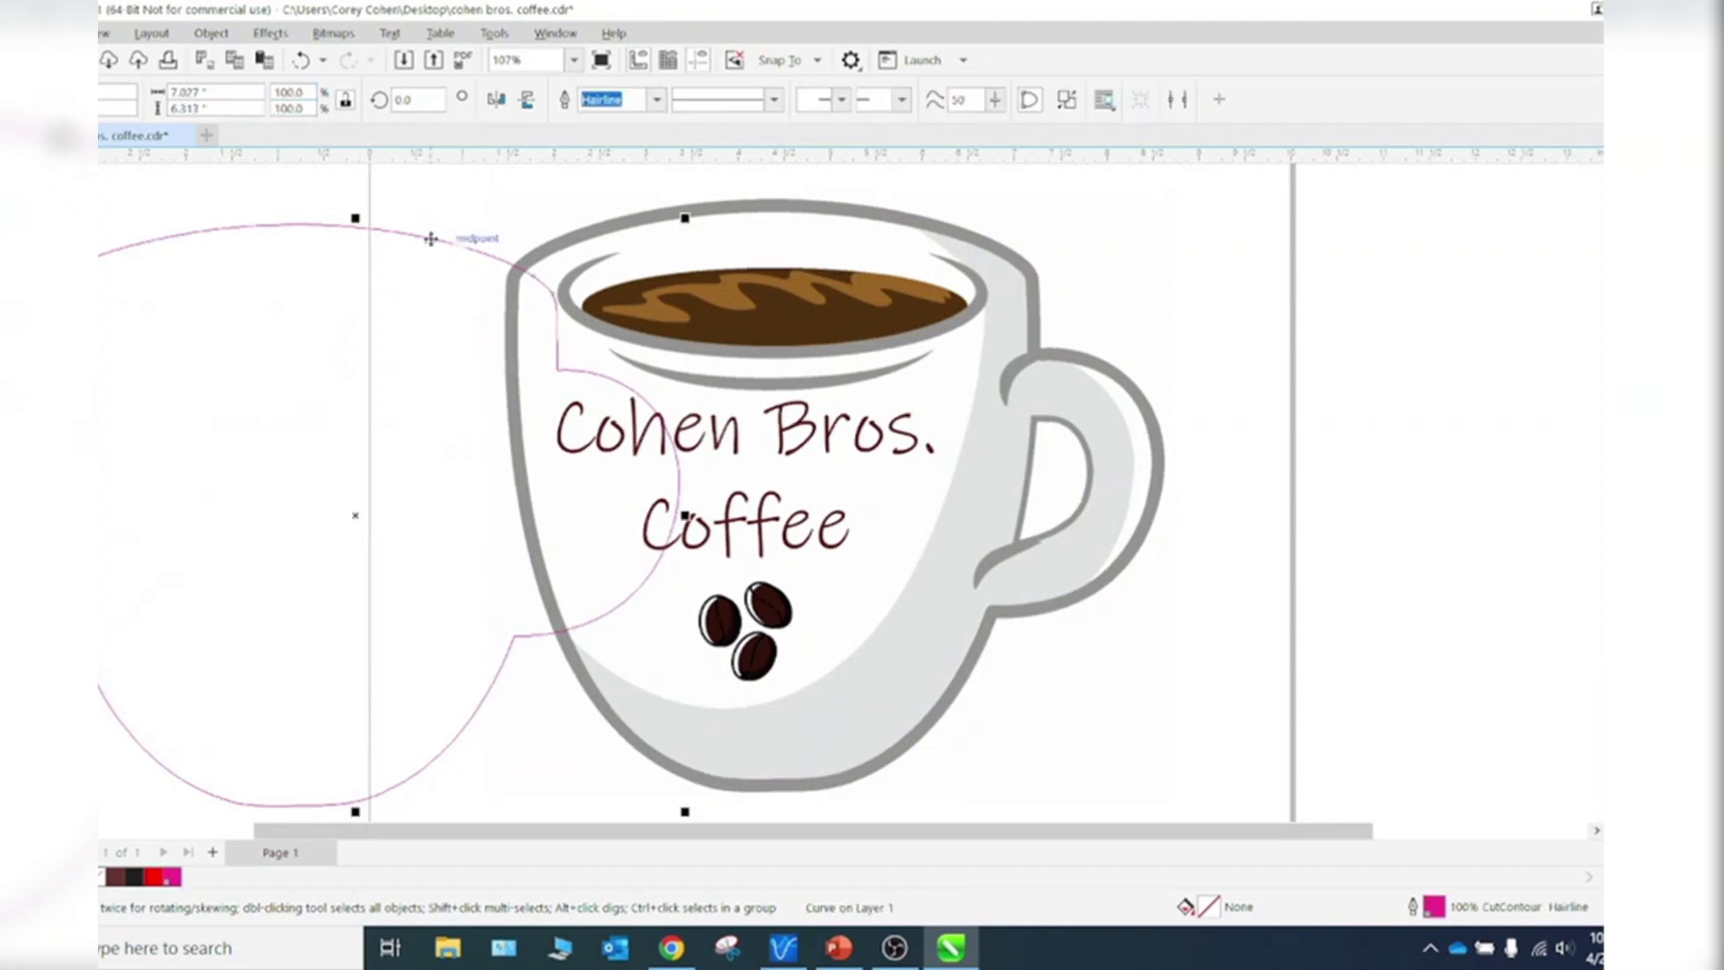
{"action": "left_click", "coordinate": [430, 241]}
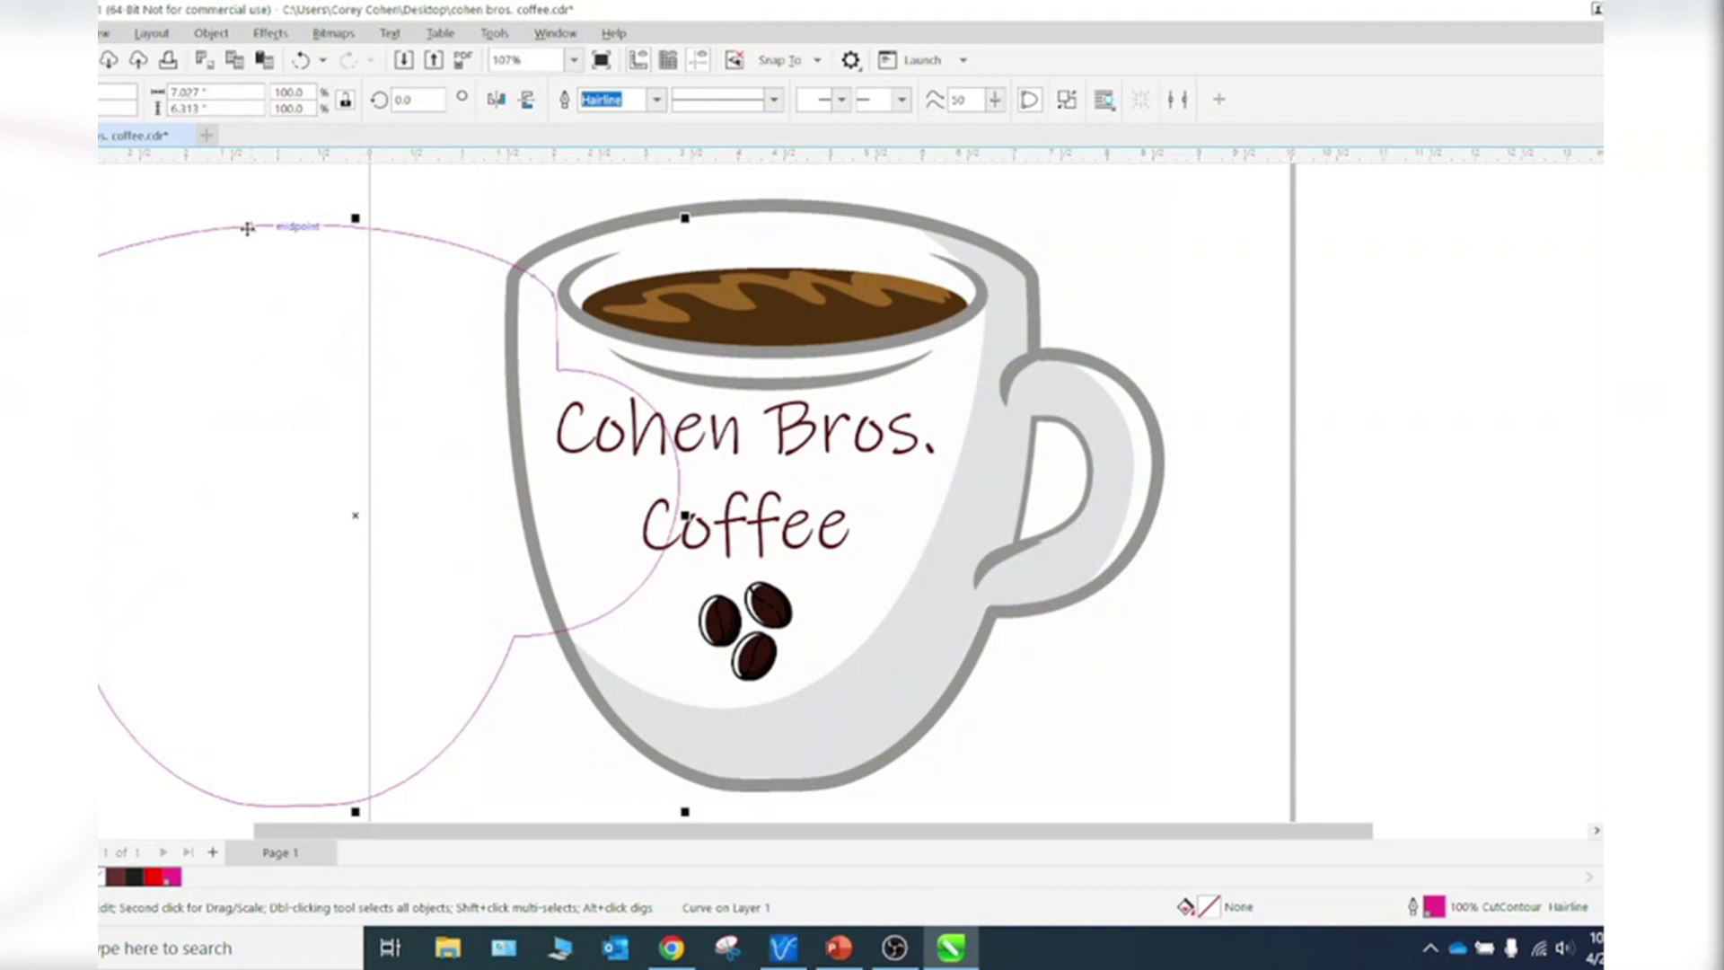
{"action": "scroll", "coordinate": [126, 252], "scroll_direction": "down", "scroll_amount": 2}
{"action": "left_click", "coordinate": [151, 350]}
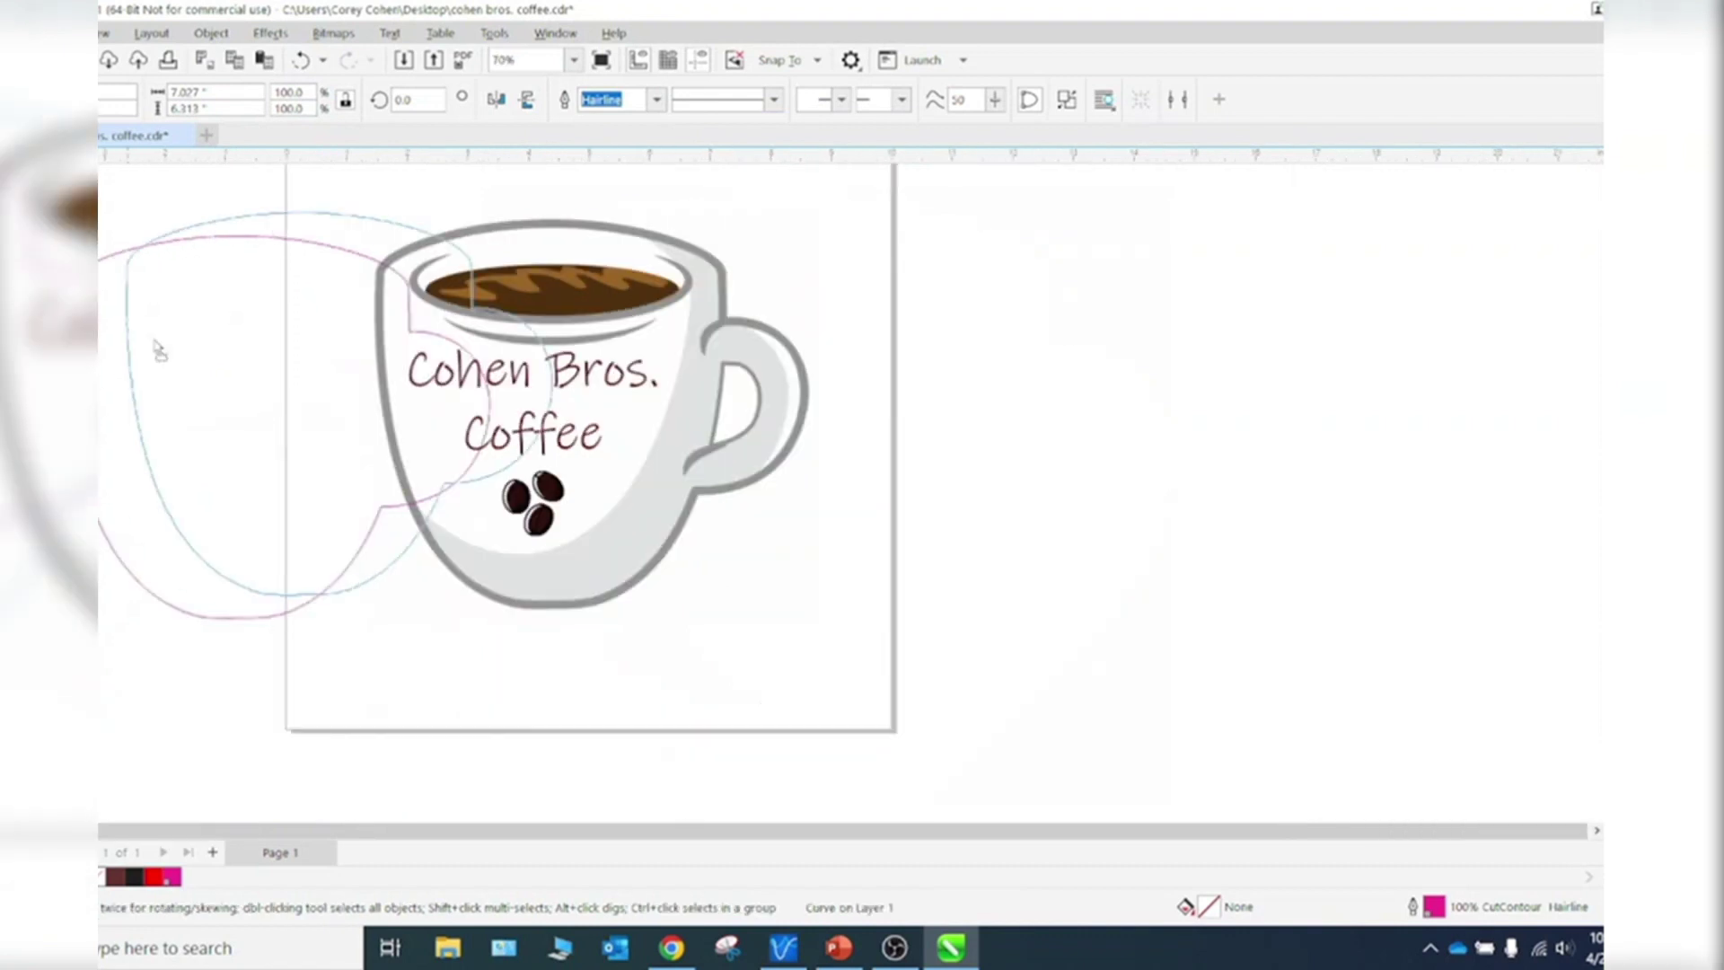
{"action": "left_click", "coordinate": [382, 361]}
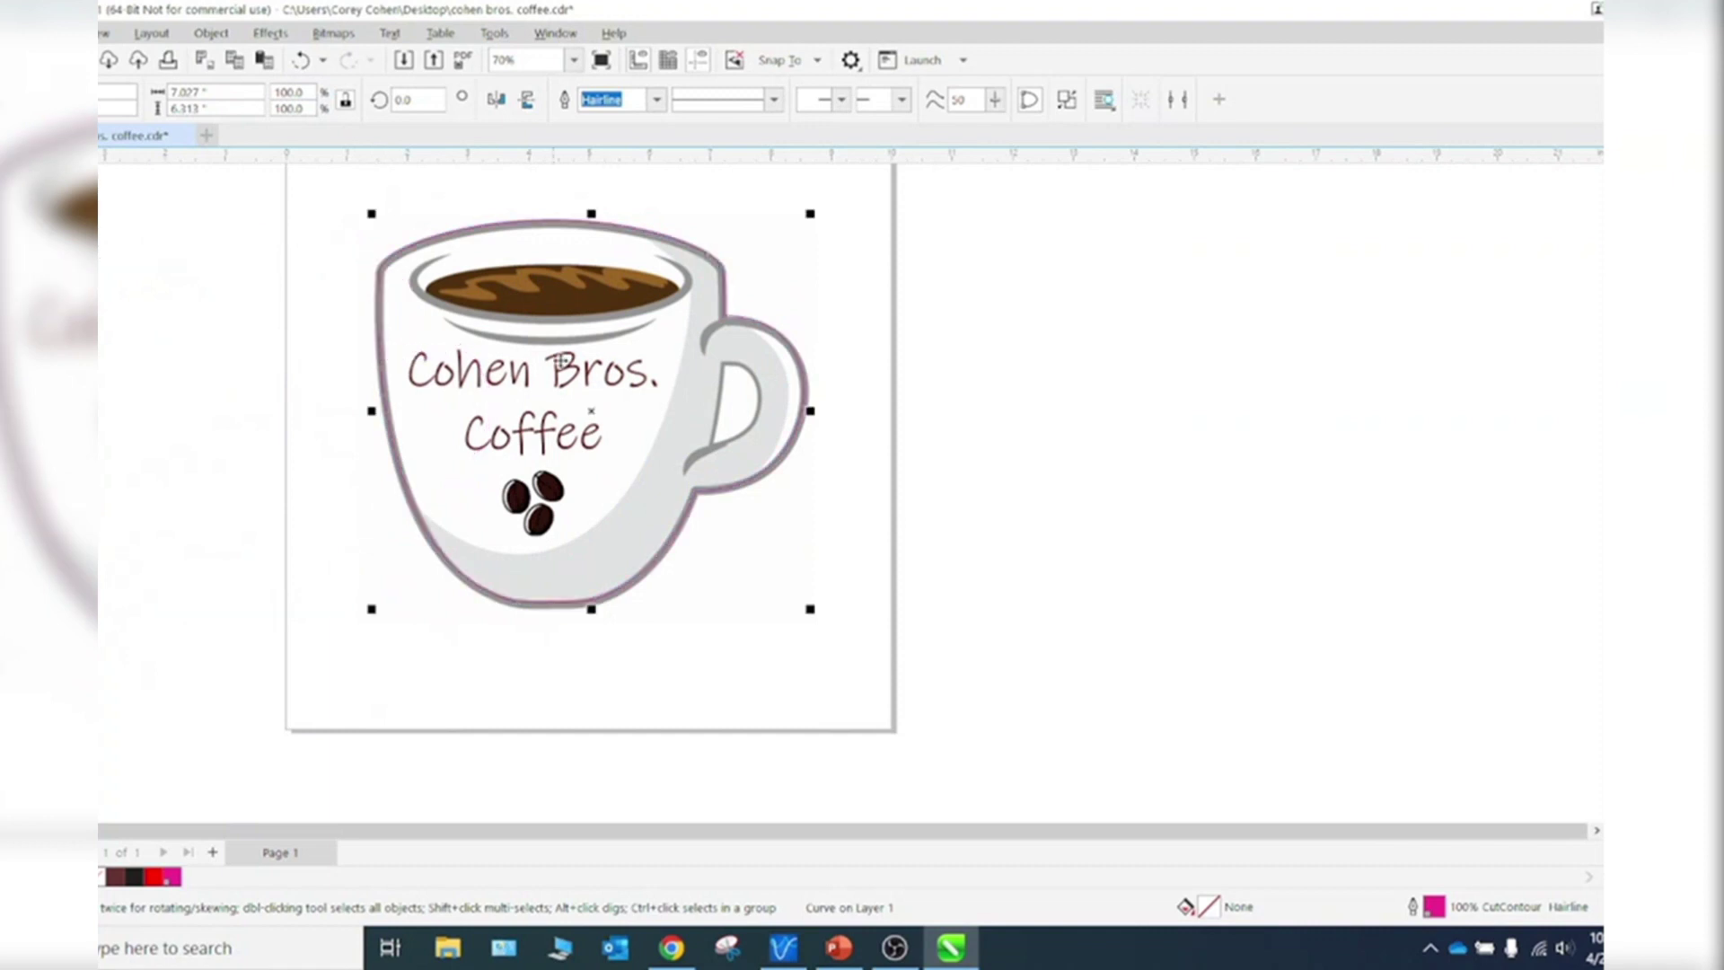
- Examine how the CutContour line sits within the mug's grey border, especially around the handle and lower edge
{"action": "scroll", "coordinate": [600, 367], "scroll_direction": "up", "scroll_amount": 1}
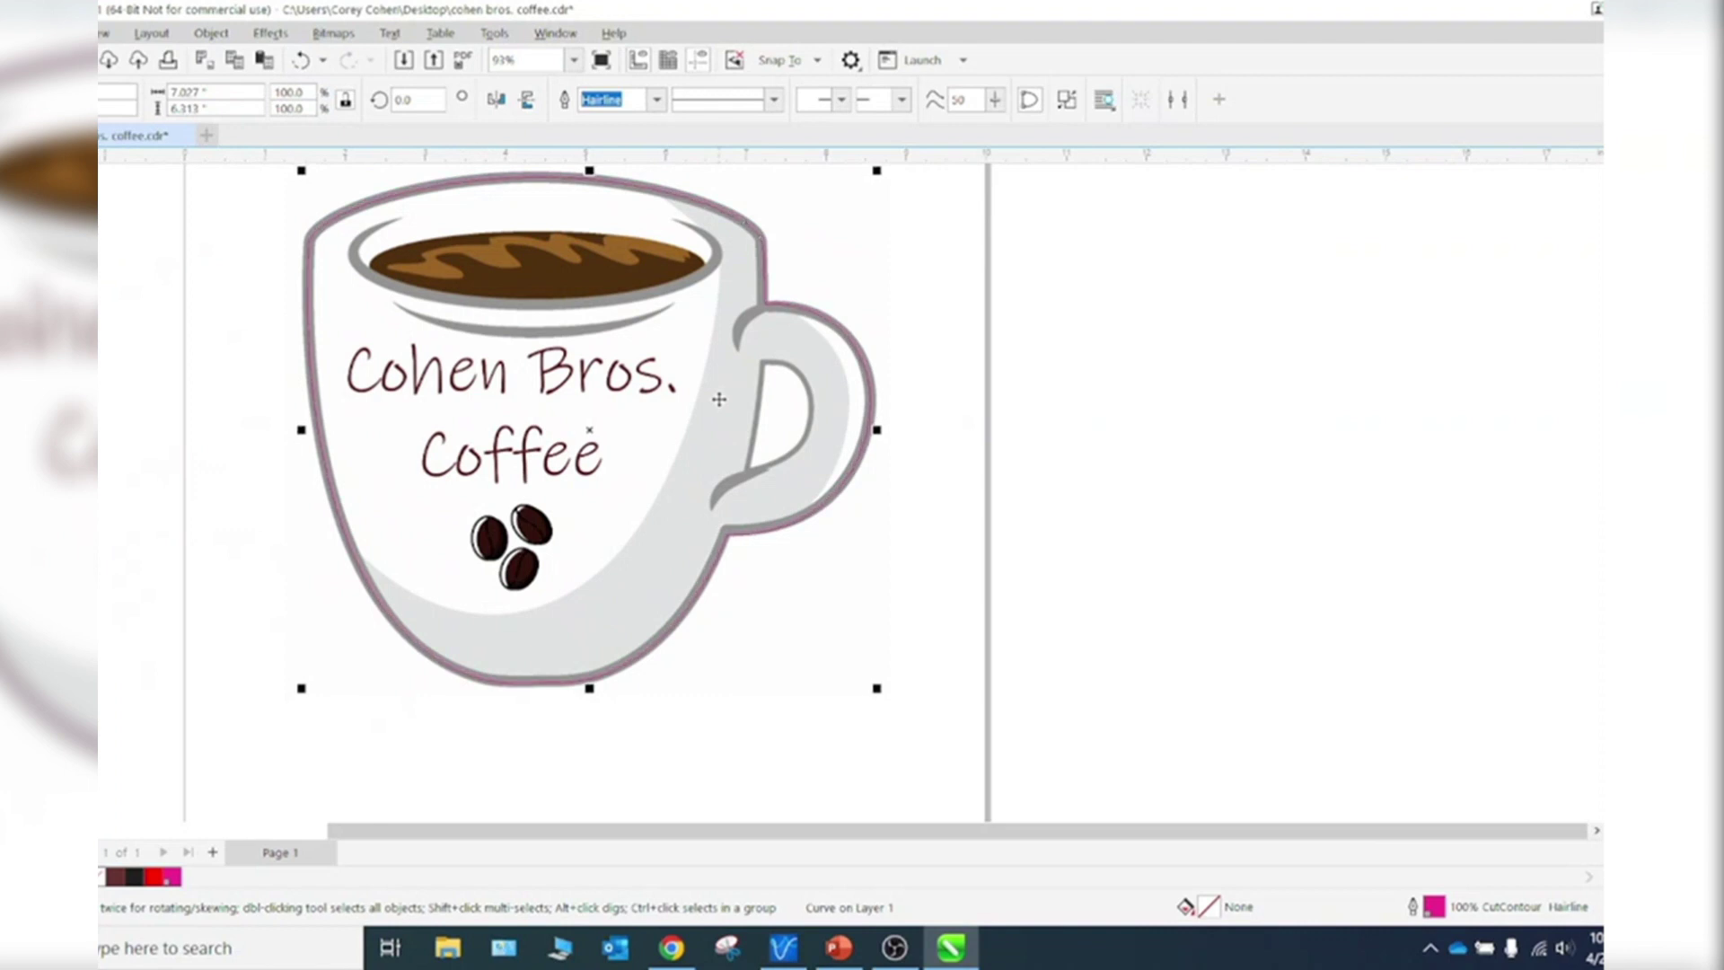
{"action": "scroll", "coordinate": [724, 546], "scroll_direction": "up", "scroll_amount": 2}
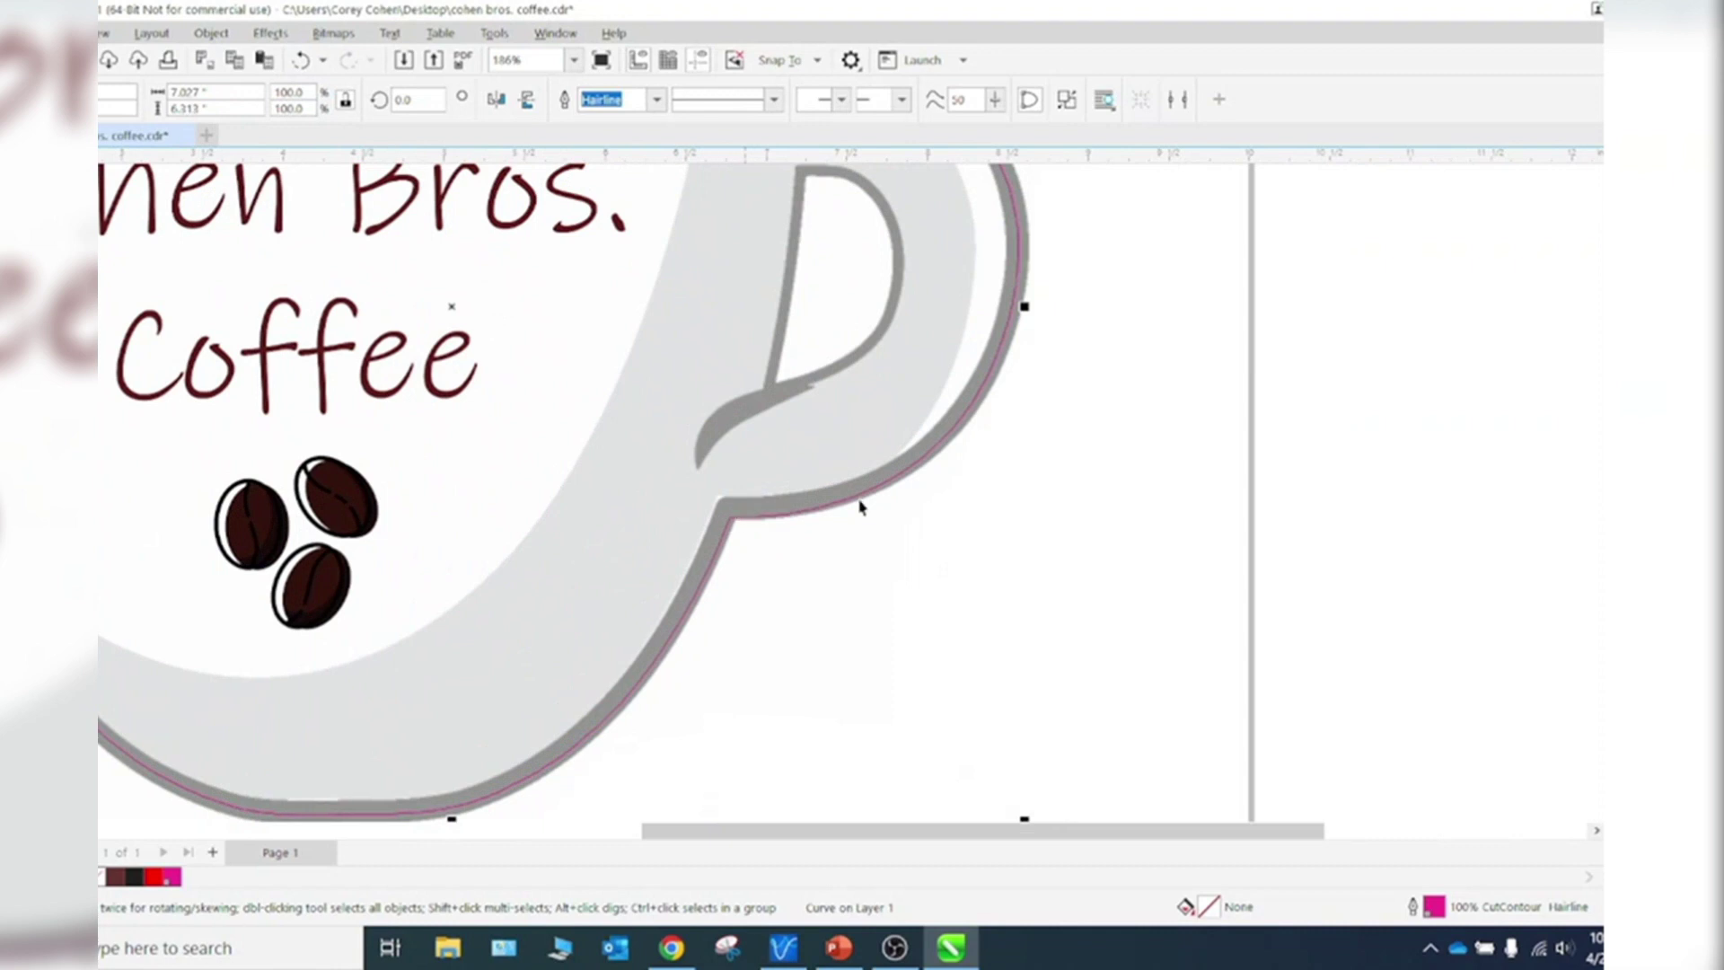
{"action": "scroll", "coordinate": [967, 442], "scroll_direction": "down", "scroll_amount": 1}
{"action": "scroll", "coordinate": [935, 404], "scroll_direction": "down", "scroll_amount": 2}
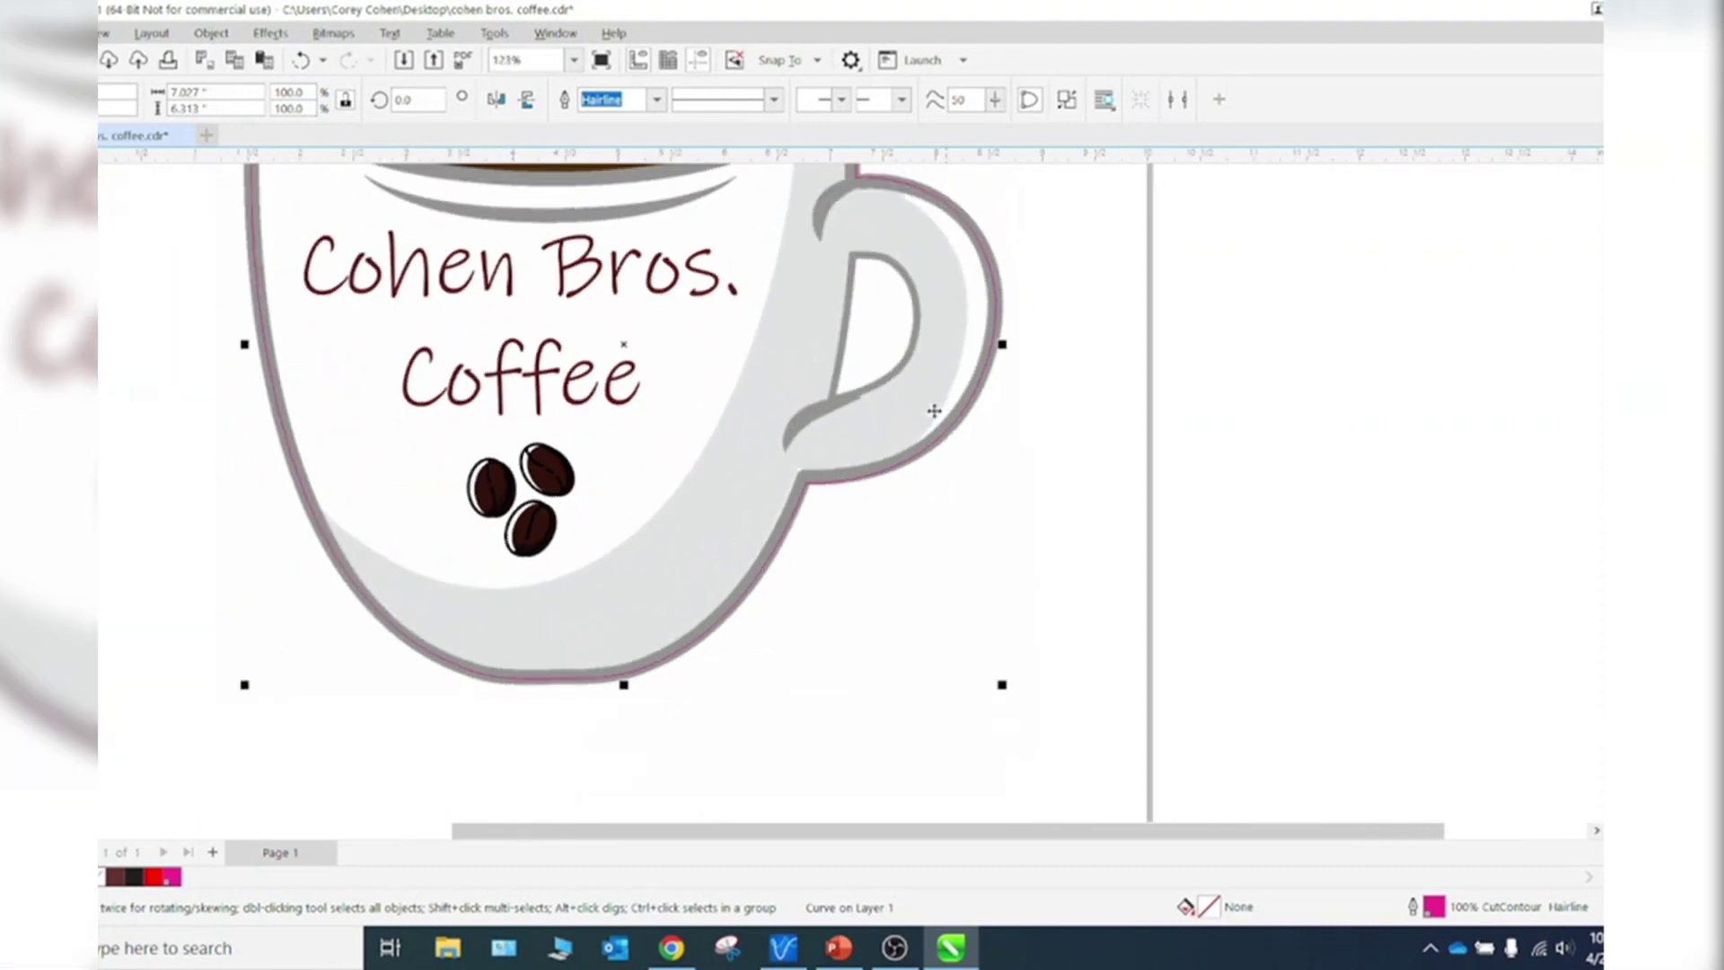
{"action": "scroll", "coordinate": [802, 393], "scroll_direction": "down", "scroll_amount": 1}
{"action": "scroll", "coordinate": [659, 468], "scroll_direction": "down", "scroll_amount": 1}
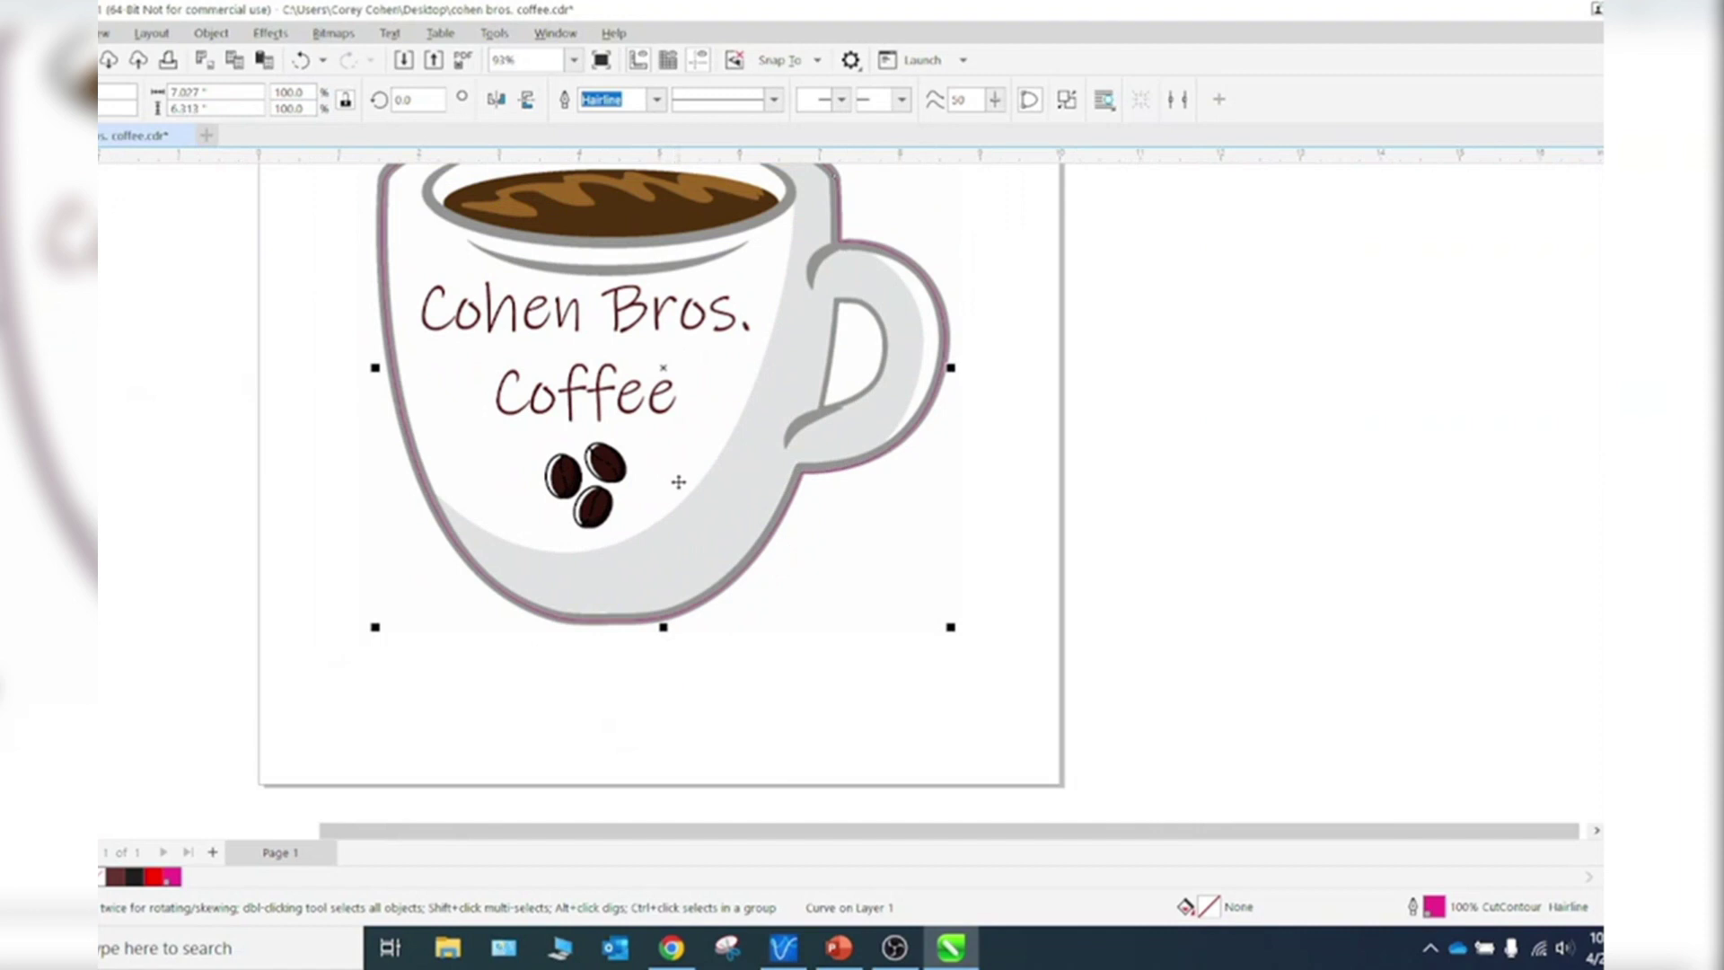
{"action": "scroll", "coordinate": [584, 444], "scroll_direction": "down", "scroll_amount": 1}
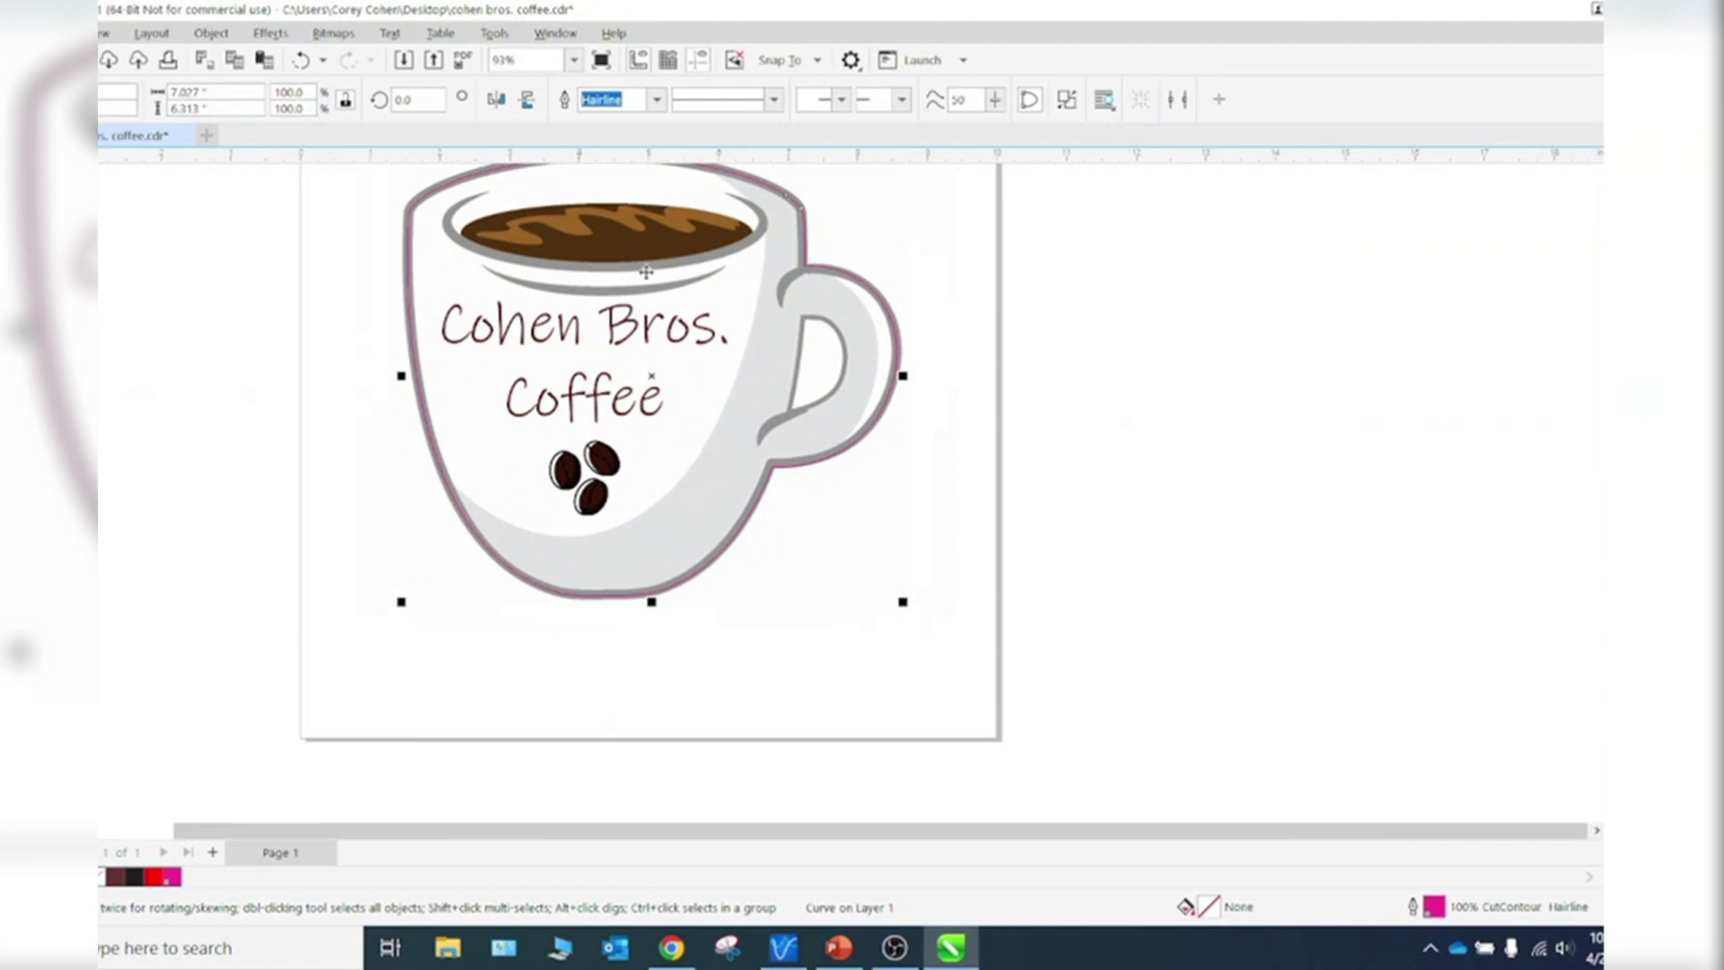
{"action": "scroll", "coordinate": [638, 230], "scroll_direction": "down", "scroll_amount": 1}
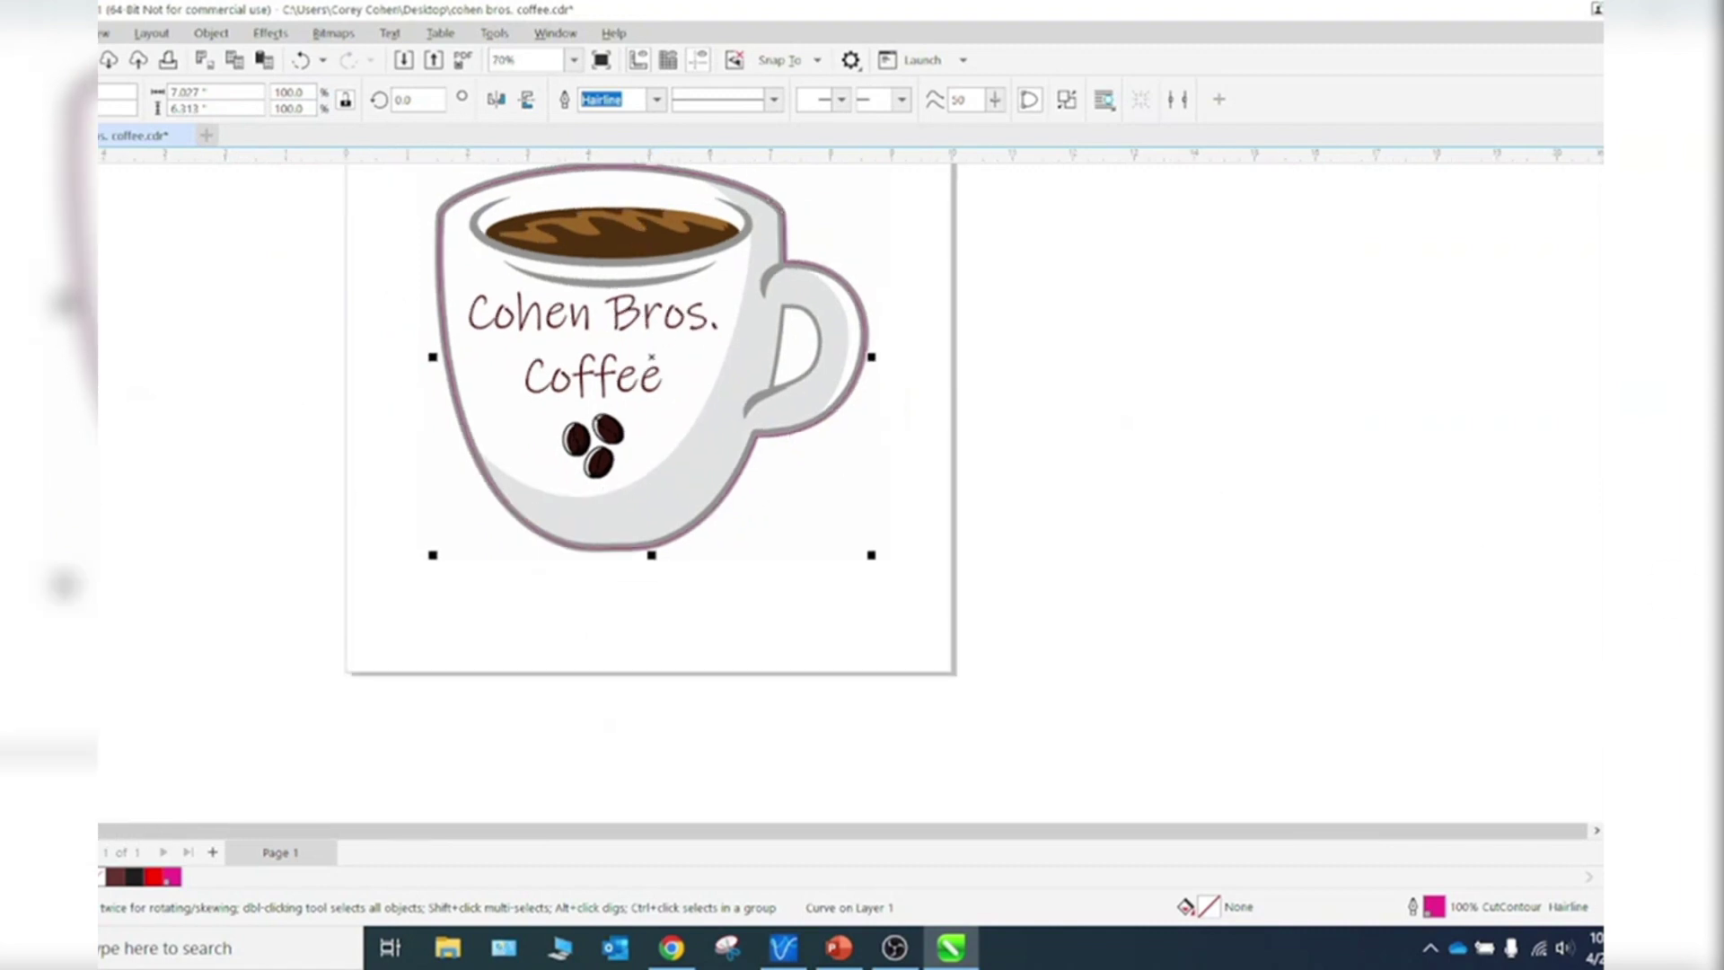
{"action": "scroll", "coordinate": [499, 273], "scroll_direction": "up", "scroll_amount": 2}
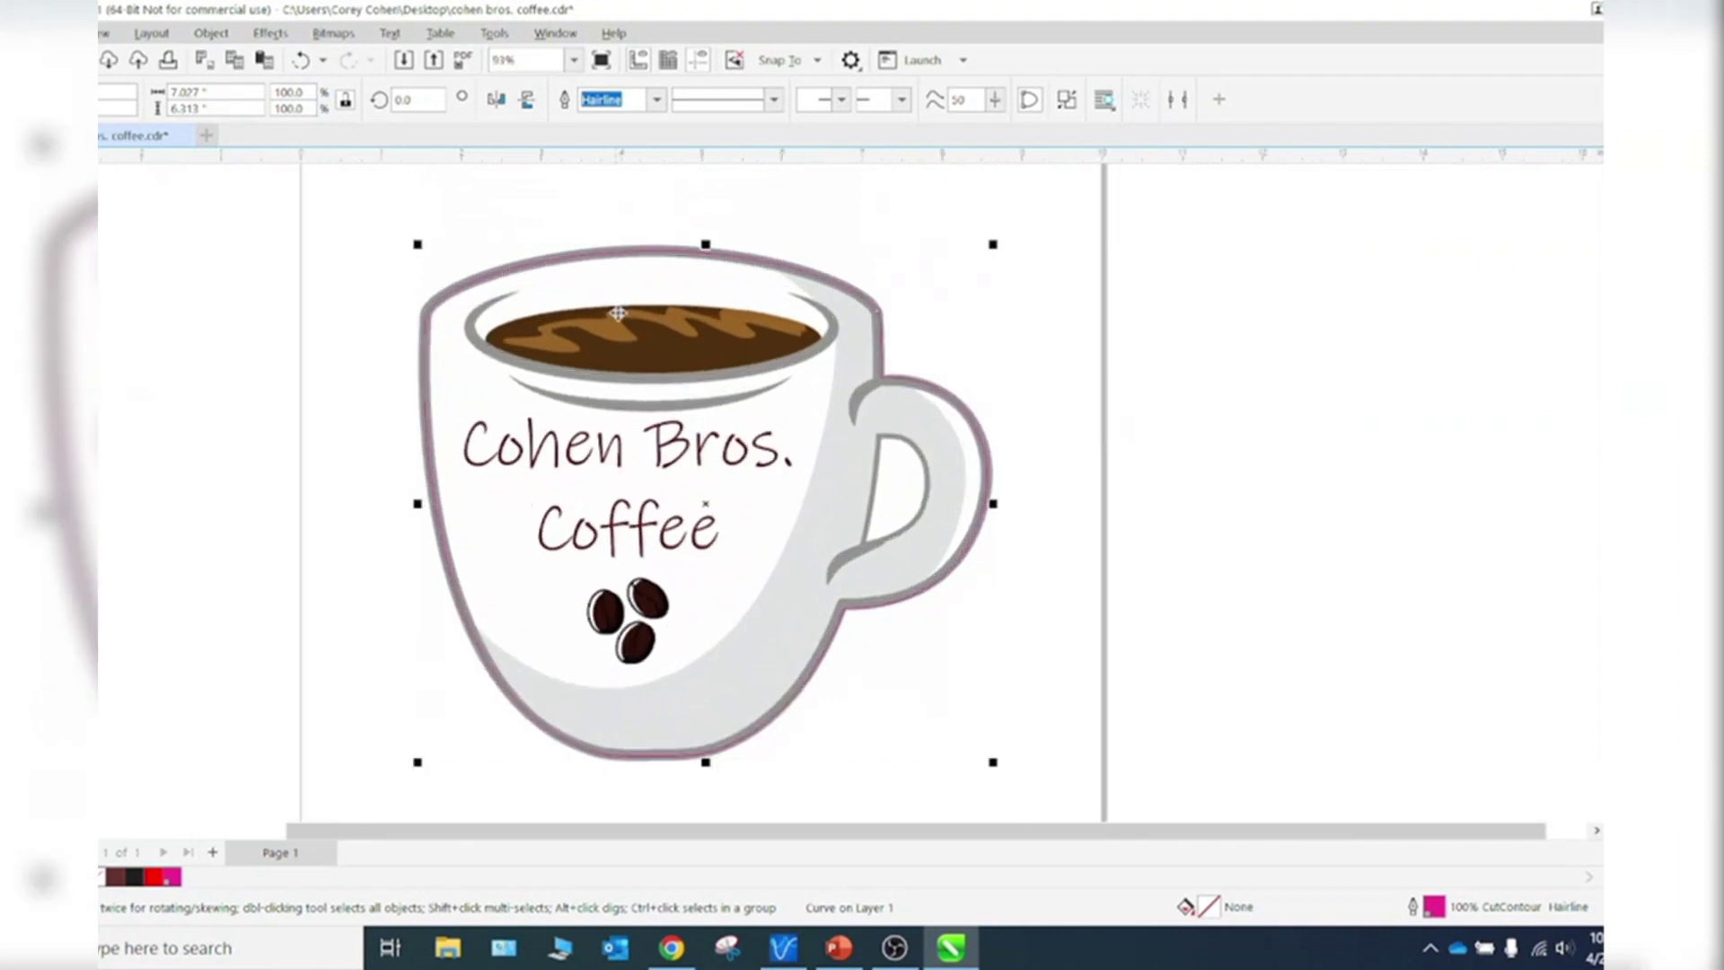
- Select the mug bitmap and its CutContour curve together on the page
{"action": "scroll", "coordinate": [673, 391], "scroll_direction": "down", "scroll_amount": 1}
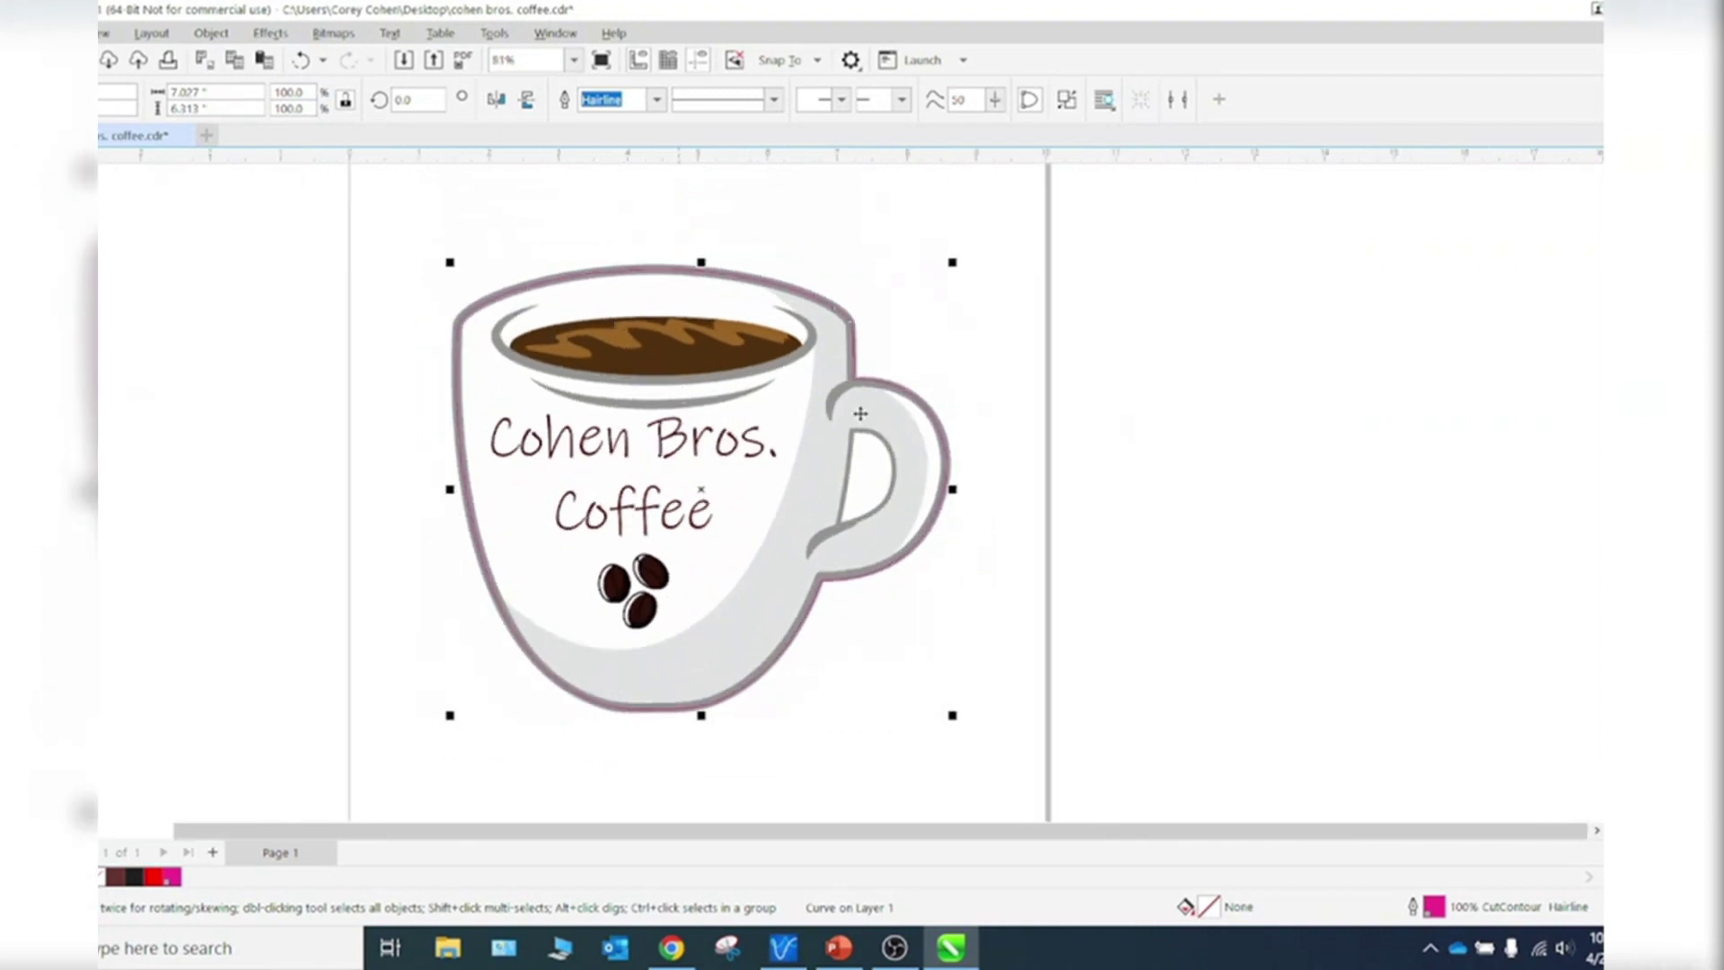
{"action": "left_click", "coordinate": [986, 454]}
{"action": "scroll", "coordinate": [870, 492], "scroll_direction": "down", "scroll_amount": 1}
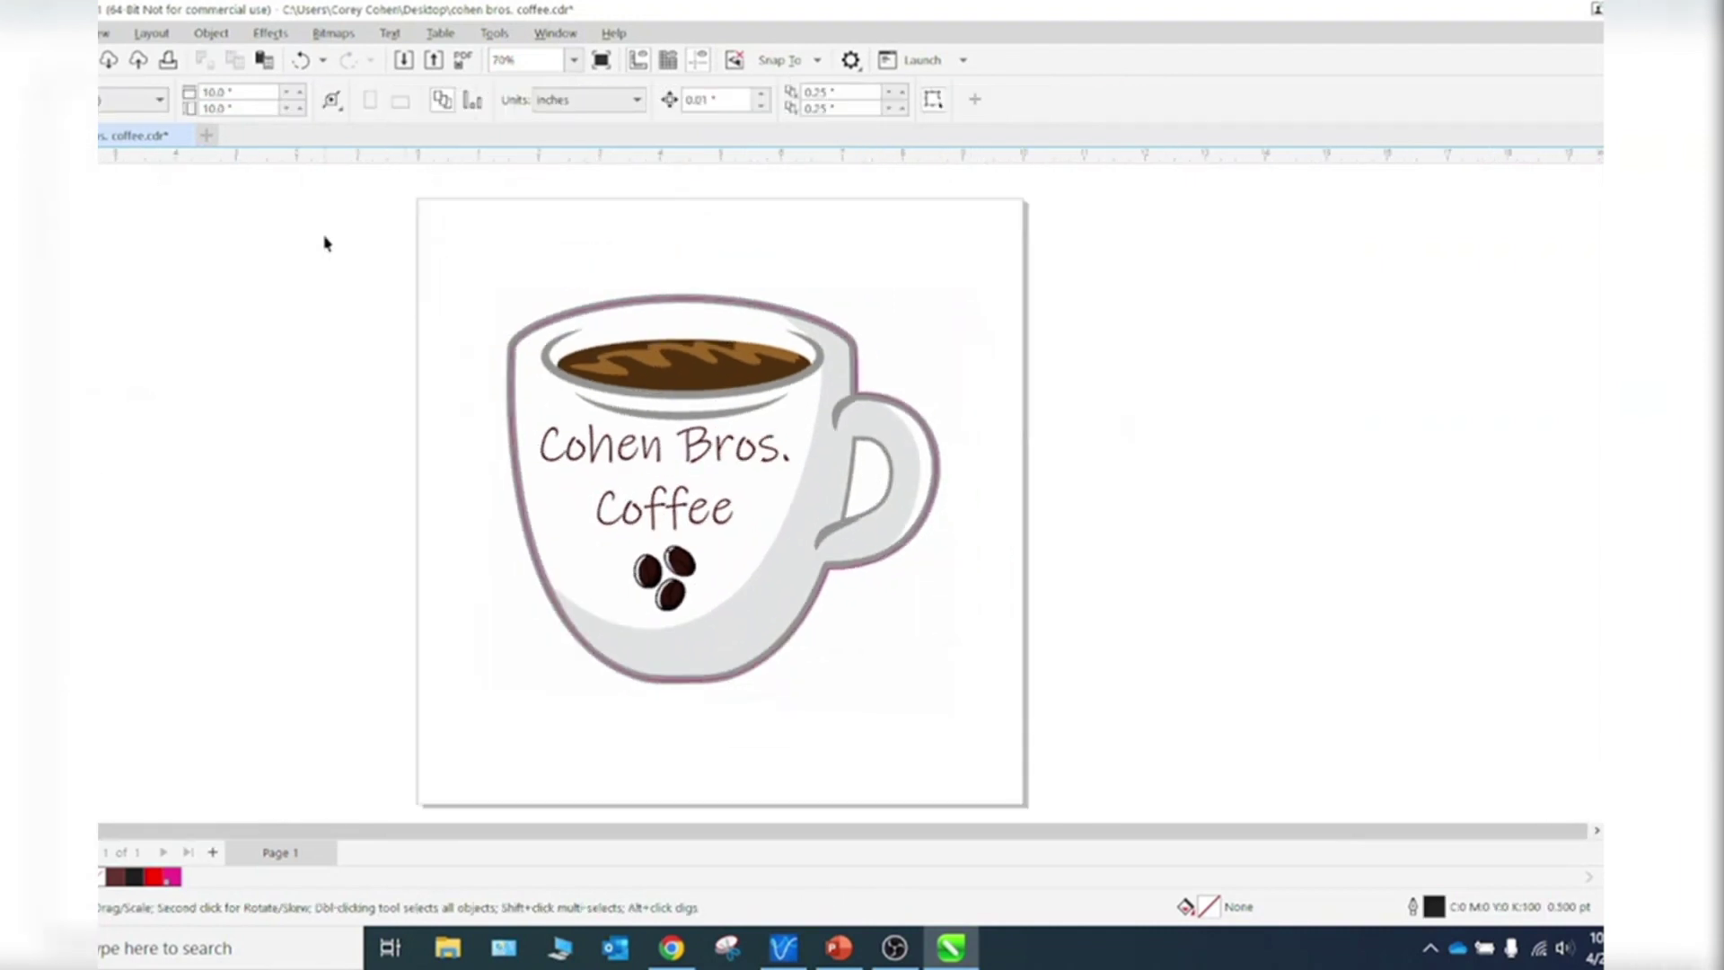
{"action": "left_click_drag", "start_coordinate": [299, 206], "coordinate": [1206, 796]}
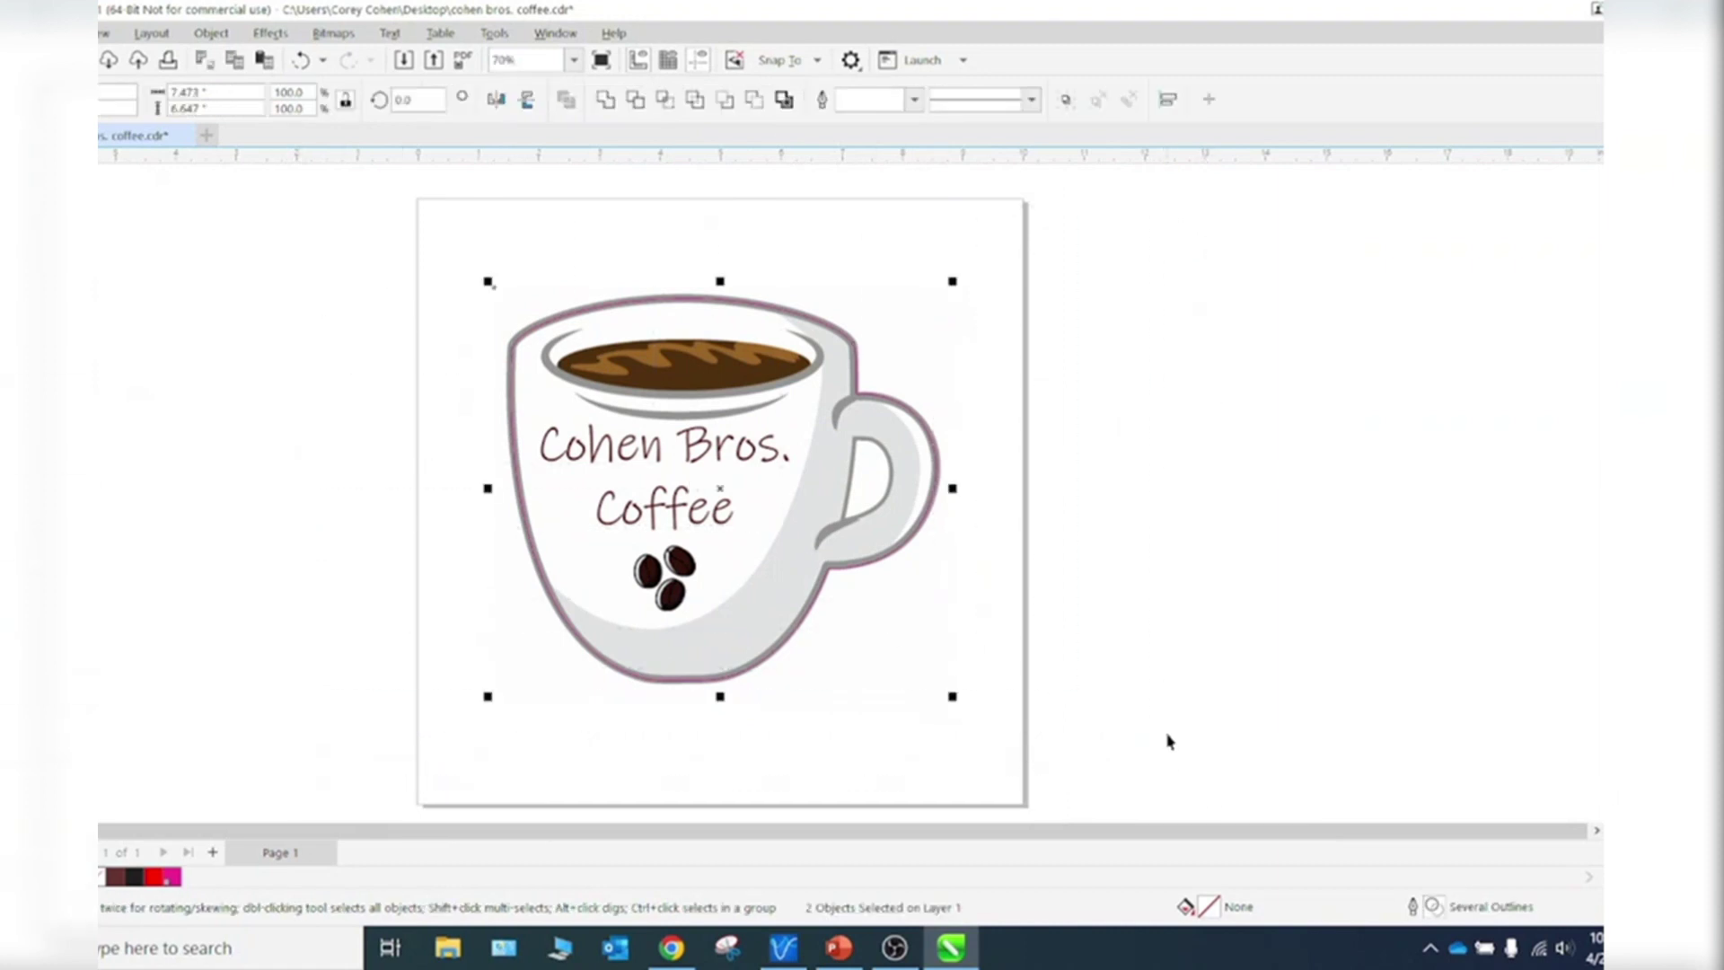
- Export the selected objects as a PDF over the existing cohen bros. coffee file in Documents, with the export range set to Selection
{"action": "key", "text": "alt+f"}
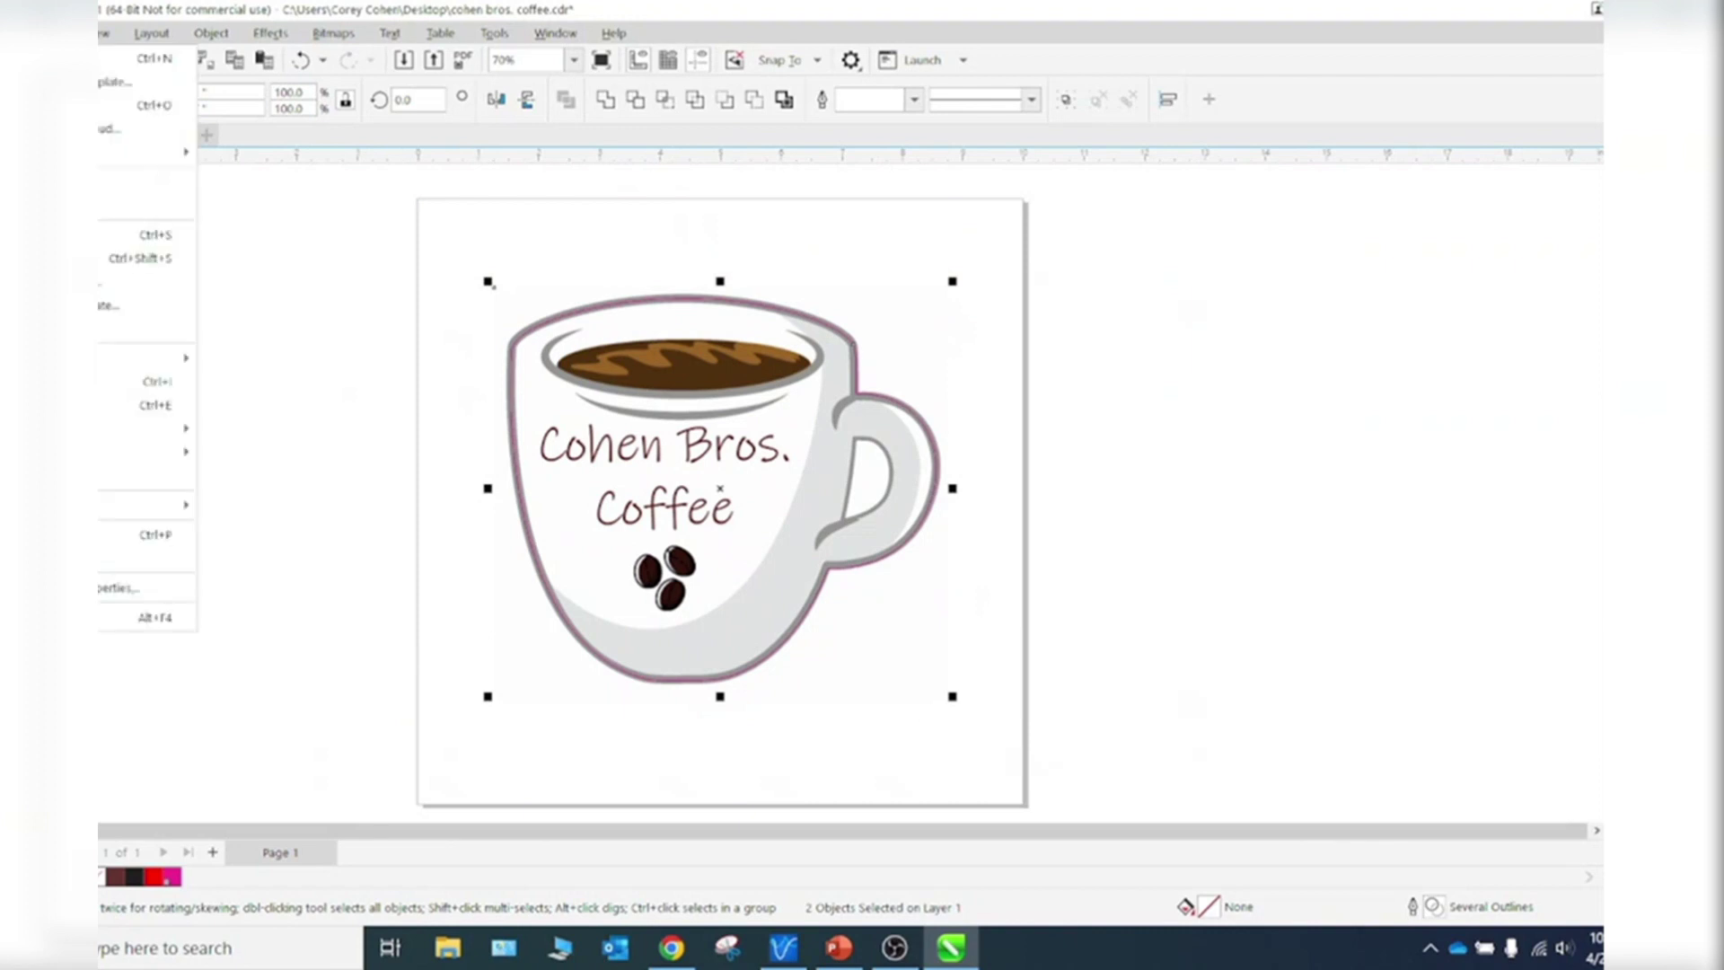
{"action": "key", "text": "Return"}
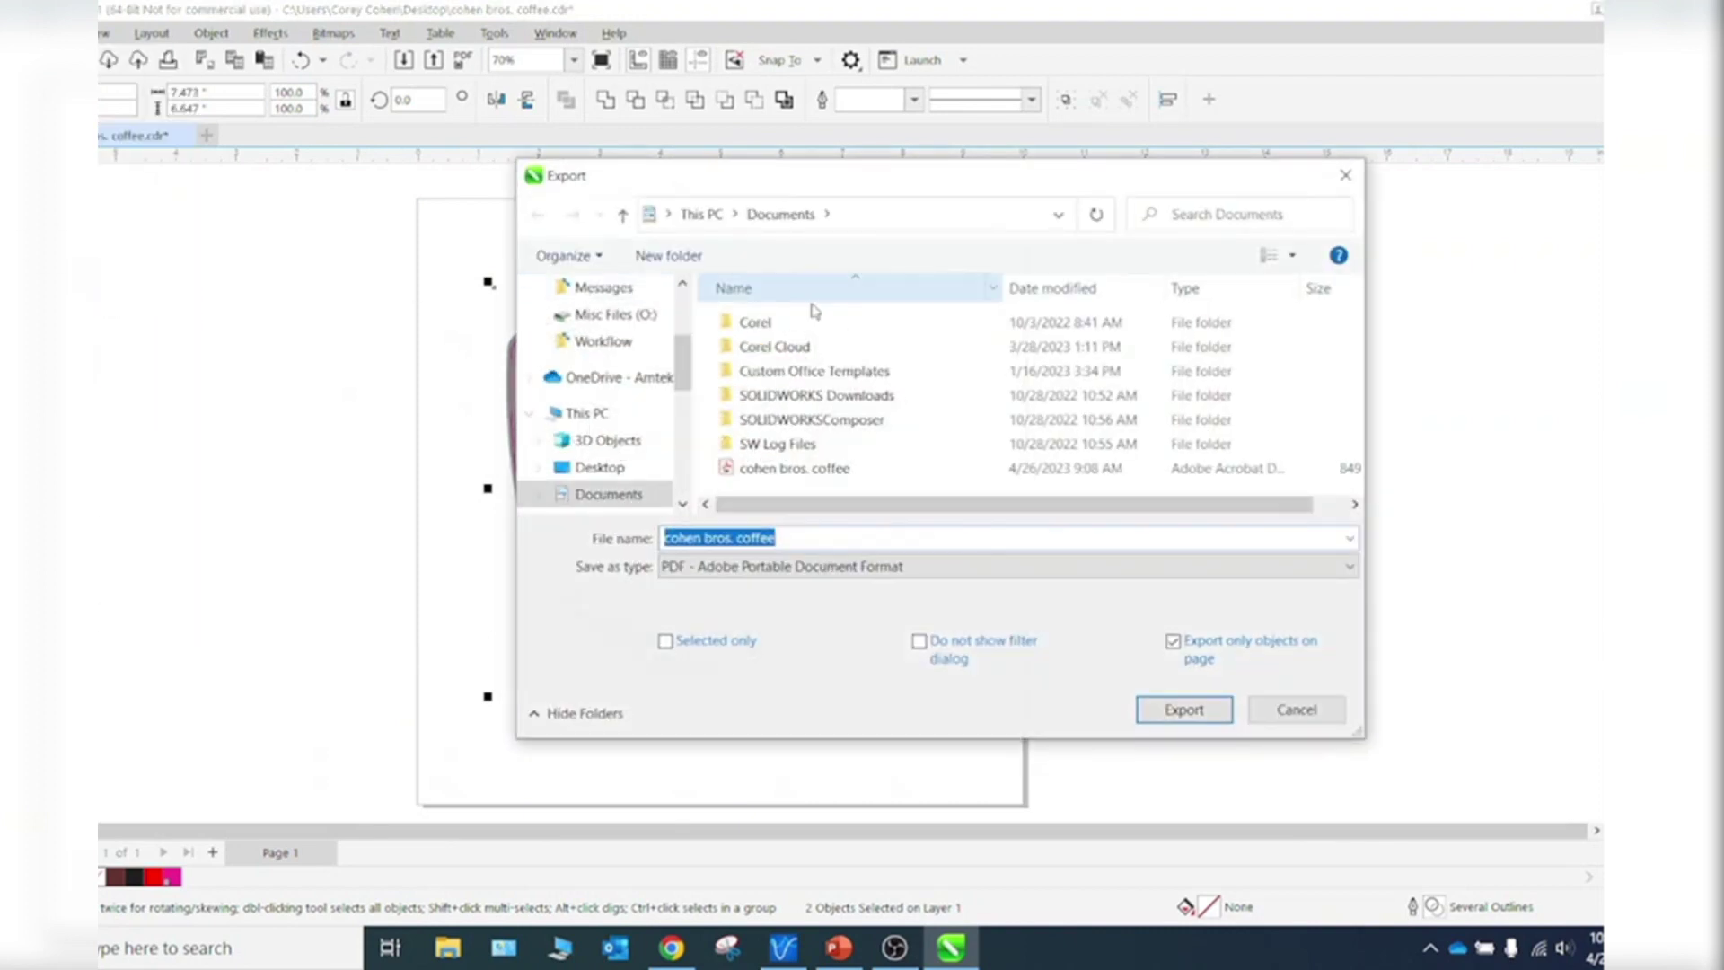
{"action": "left_click", "coordinate": [851, 567]}
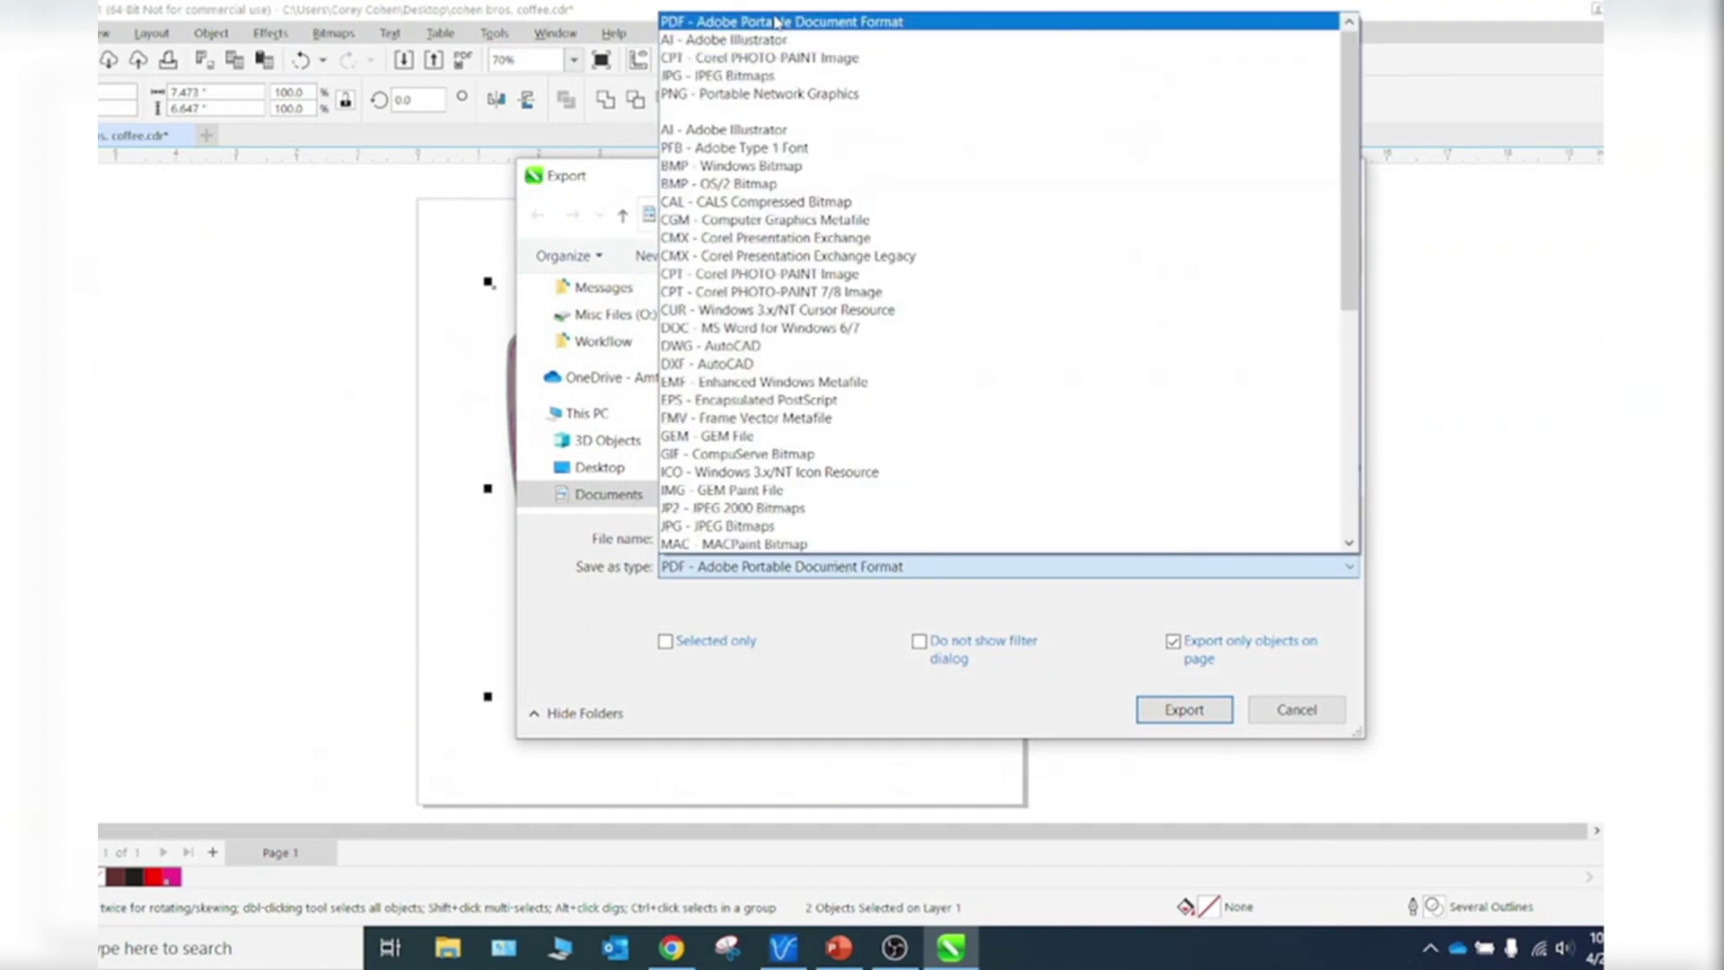
{"action": "left_click", "coordinate": [777, 21]}
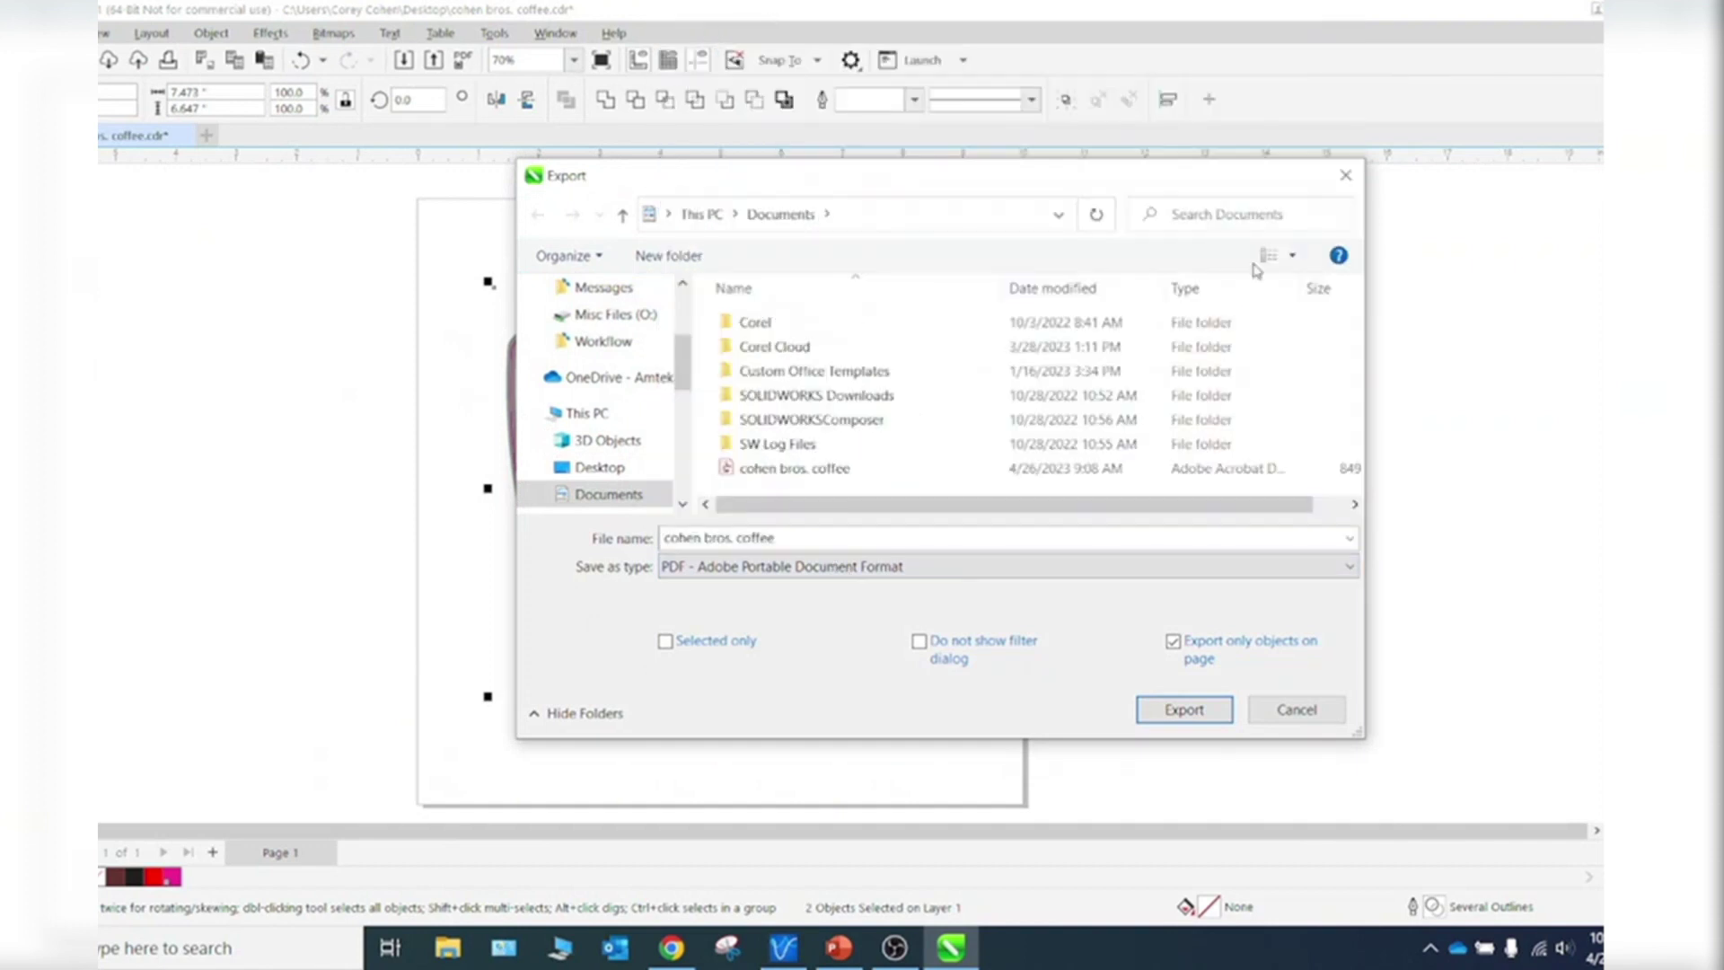
{"action": "left_click", "coordinate": [1179, 712]}
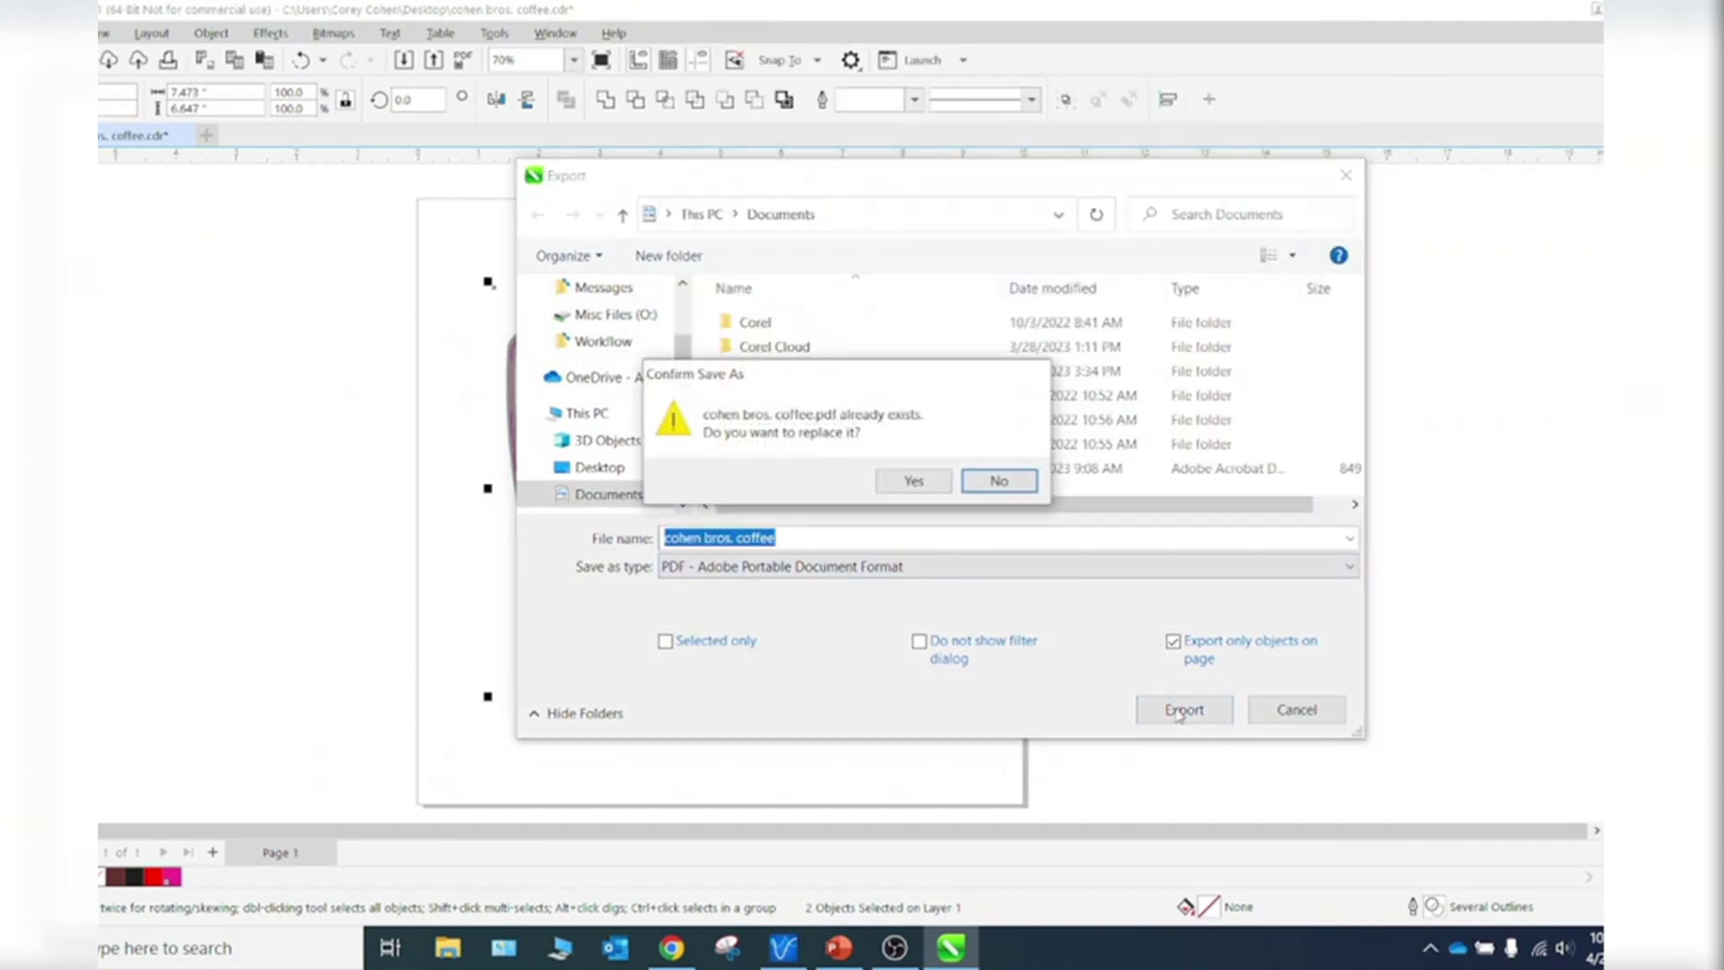
{"action": "left_click", "coordinate": [921, 482]}
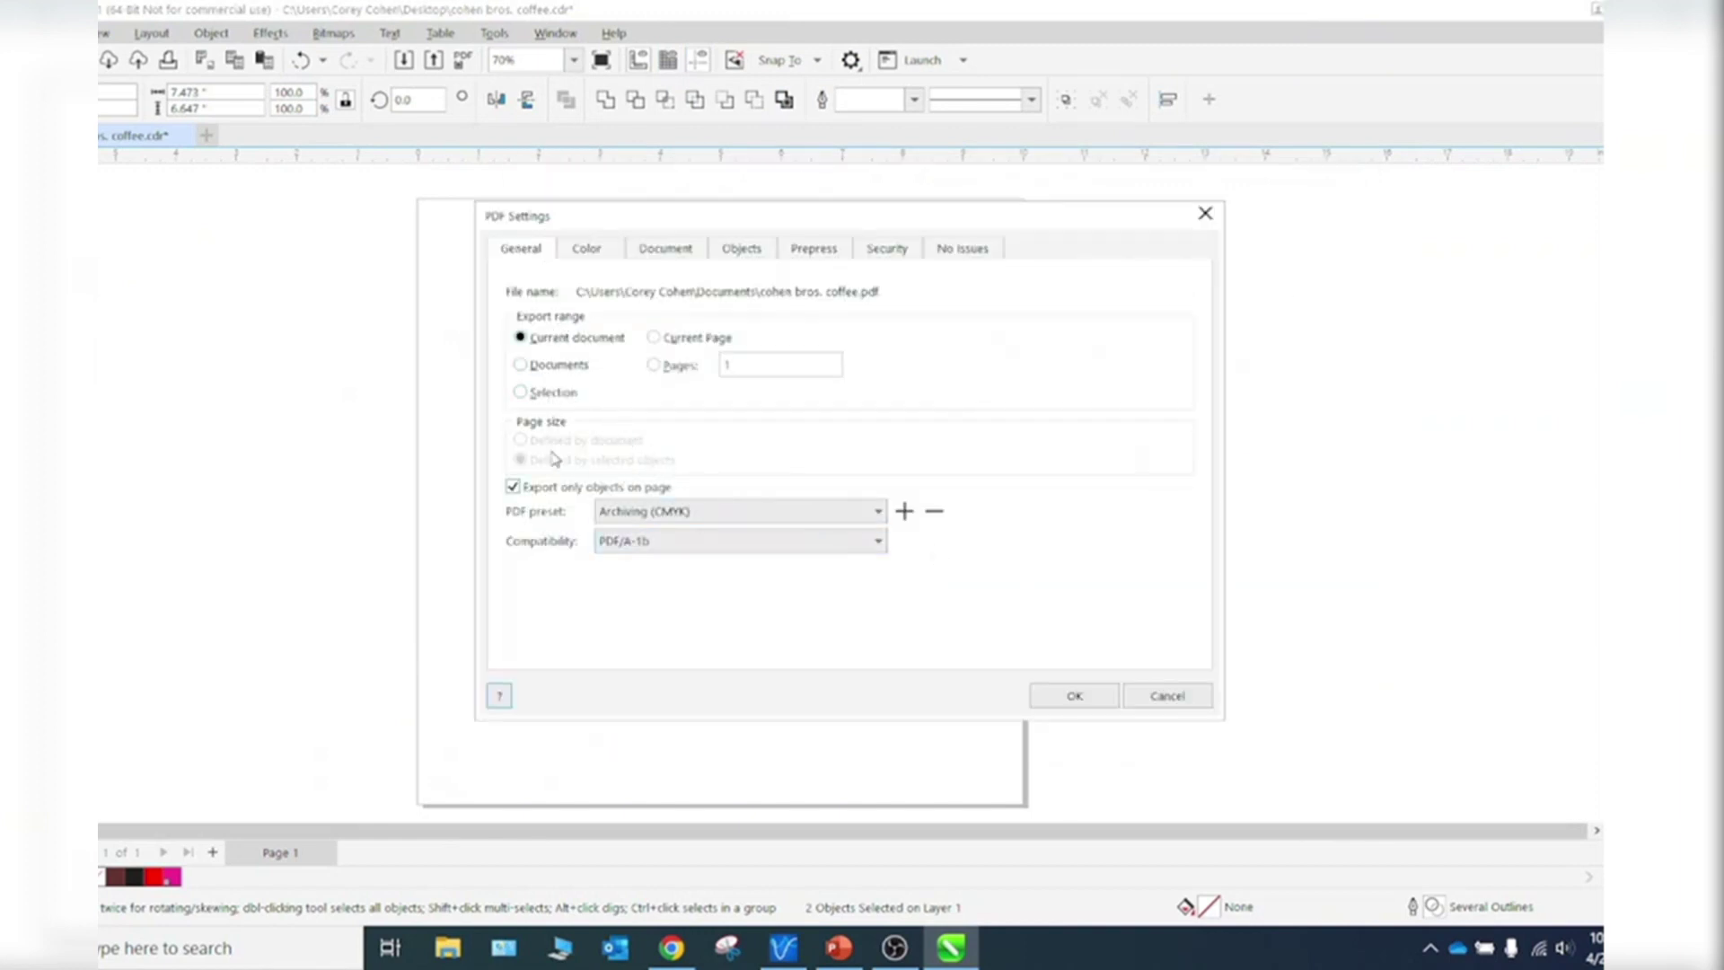
{"action": "left_click", "coordinate": [518, 393]}
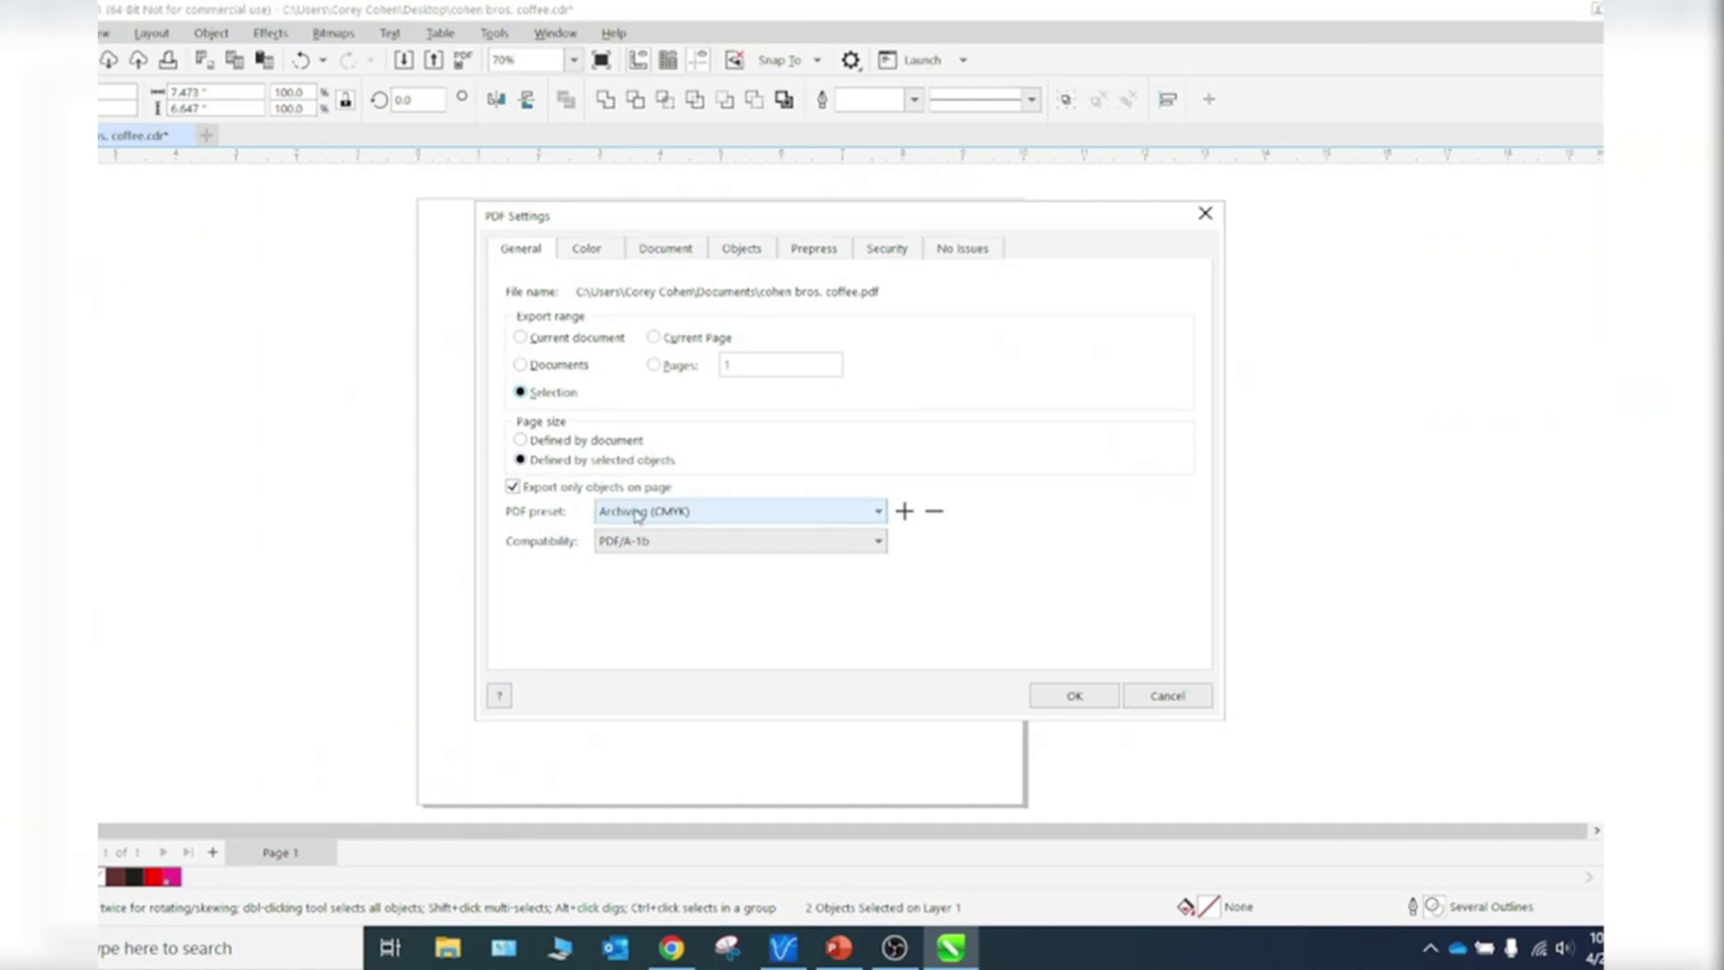
{"action": "left_click", "coordinate": [1072, 700]}
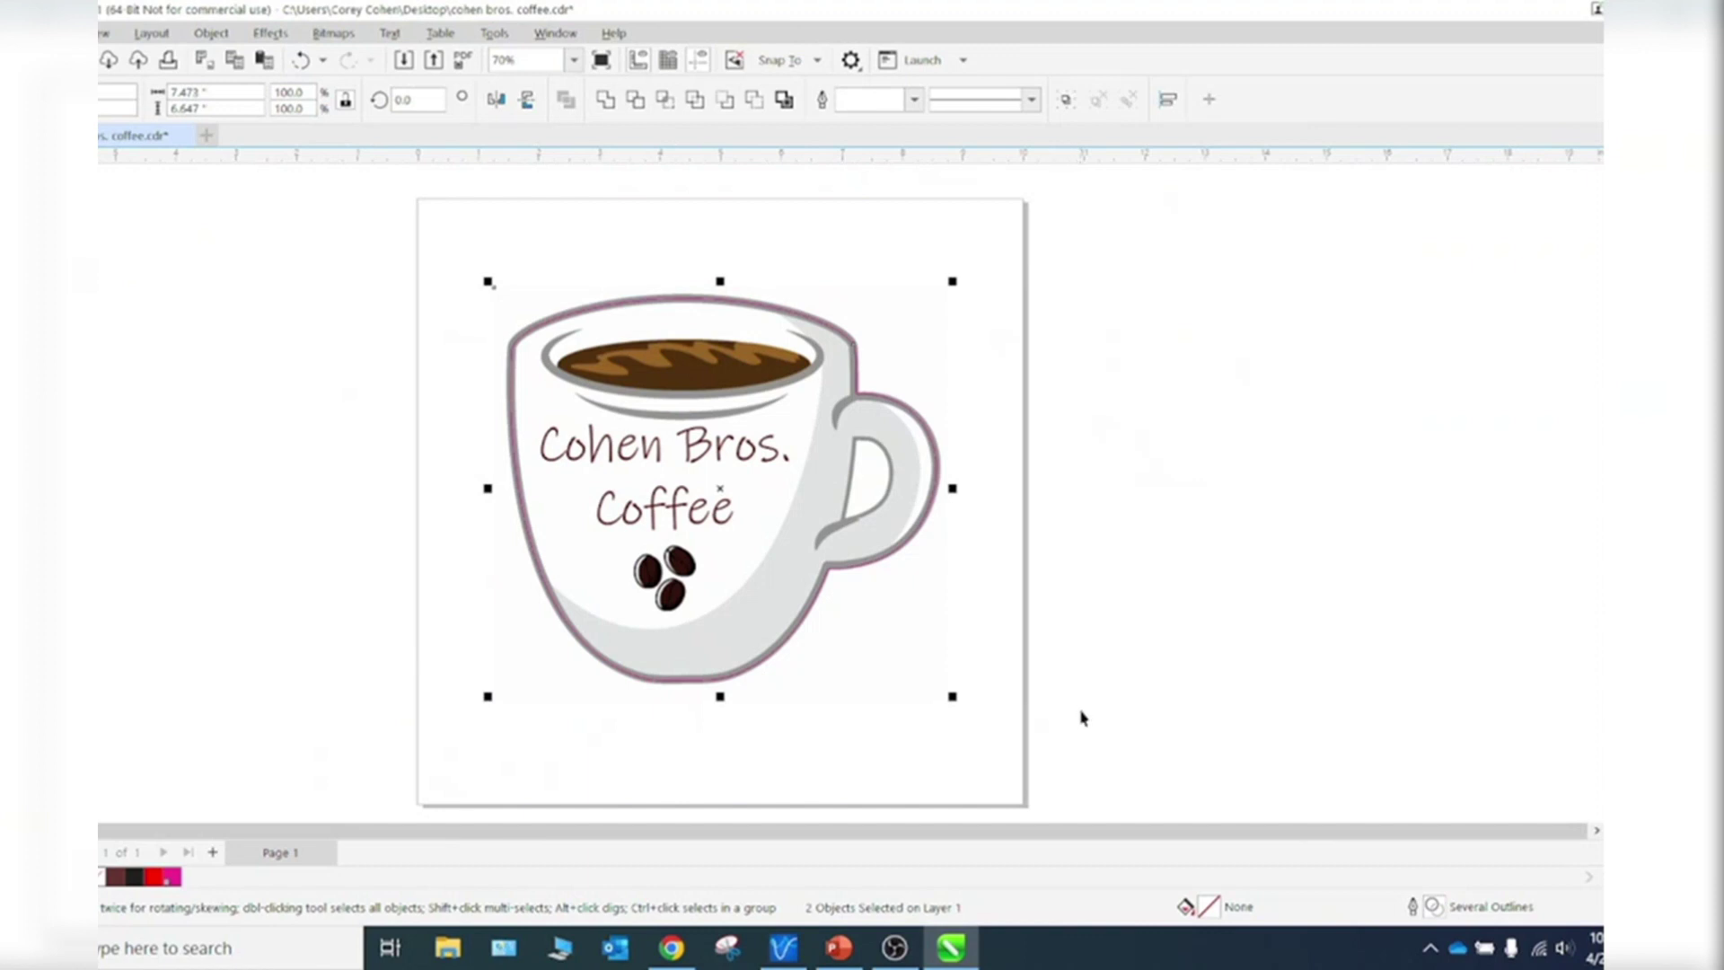
- Switch to VersaWorks and look through Queues B, C and D of the BN-20A job list, returning to Queue A
{"action": "left_click", "coordinate": [783, 947]}
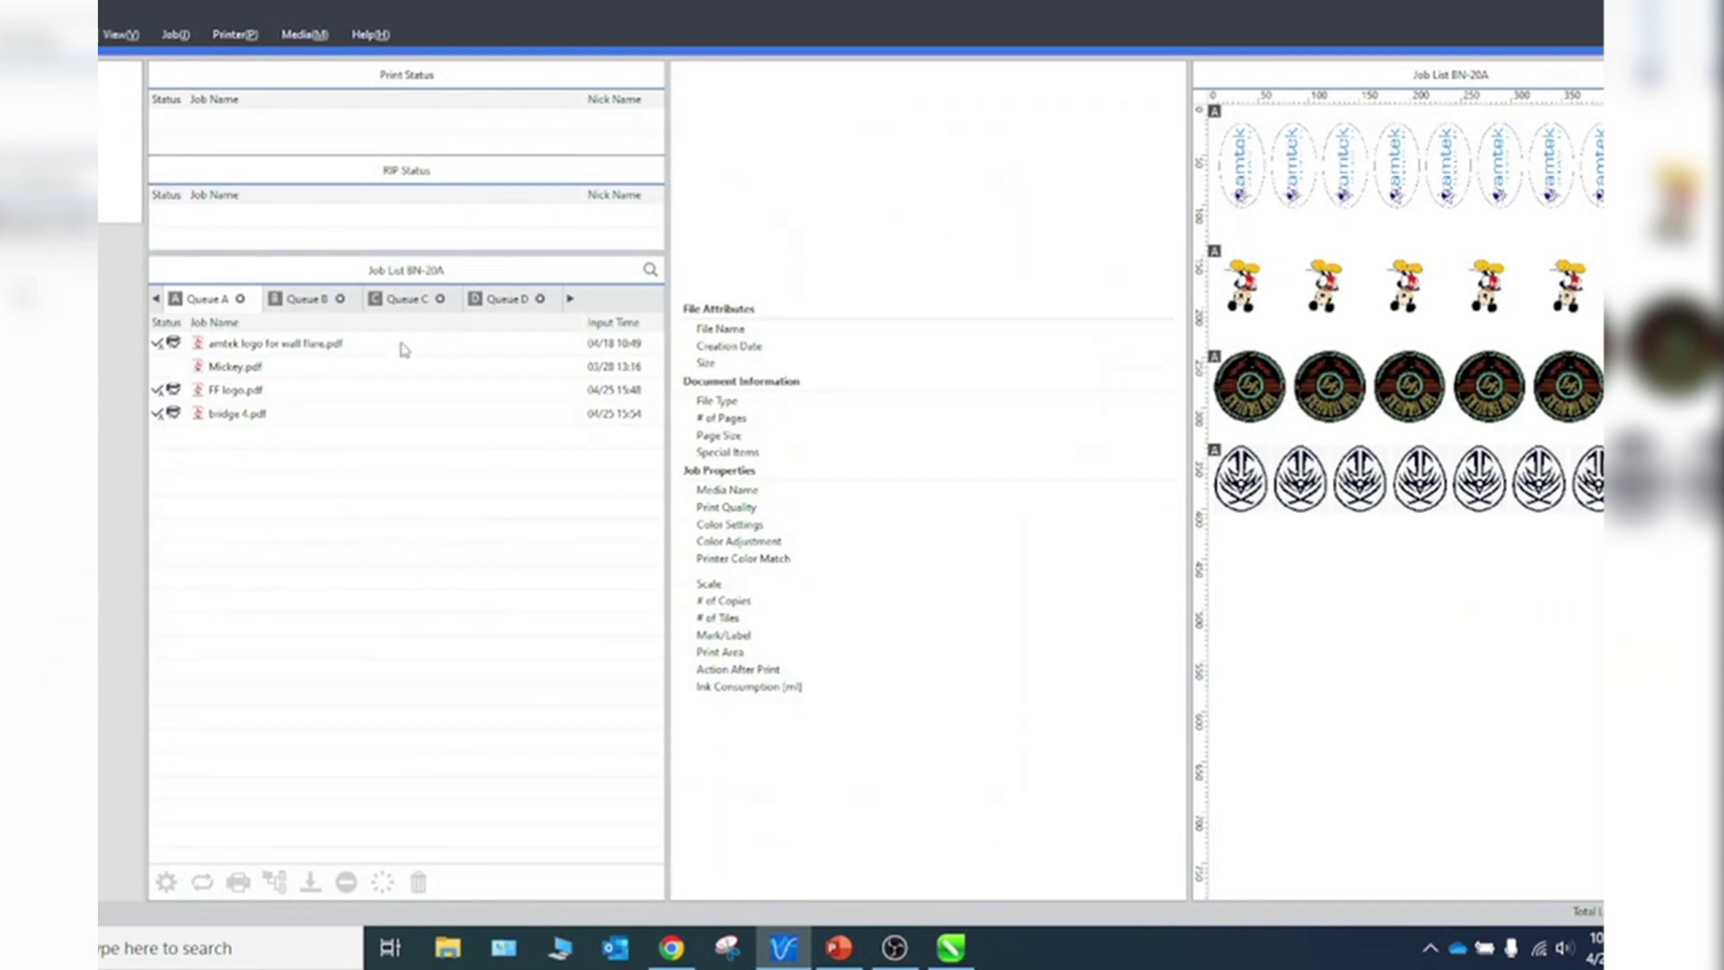
{"action": "left_click", "coordinate": [313, 302]}
{"action": "left_click", "coordinate": [392, 304]}
{"action": "left_click", "coordinate": [507, 300]}
{"action": "left_click", "coordinate": [396, 305]}
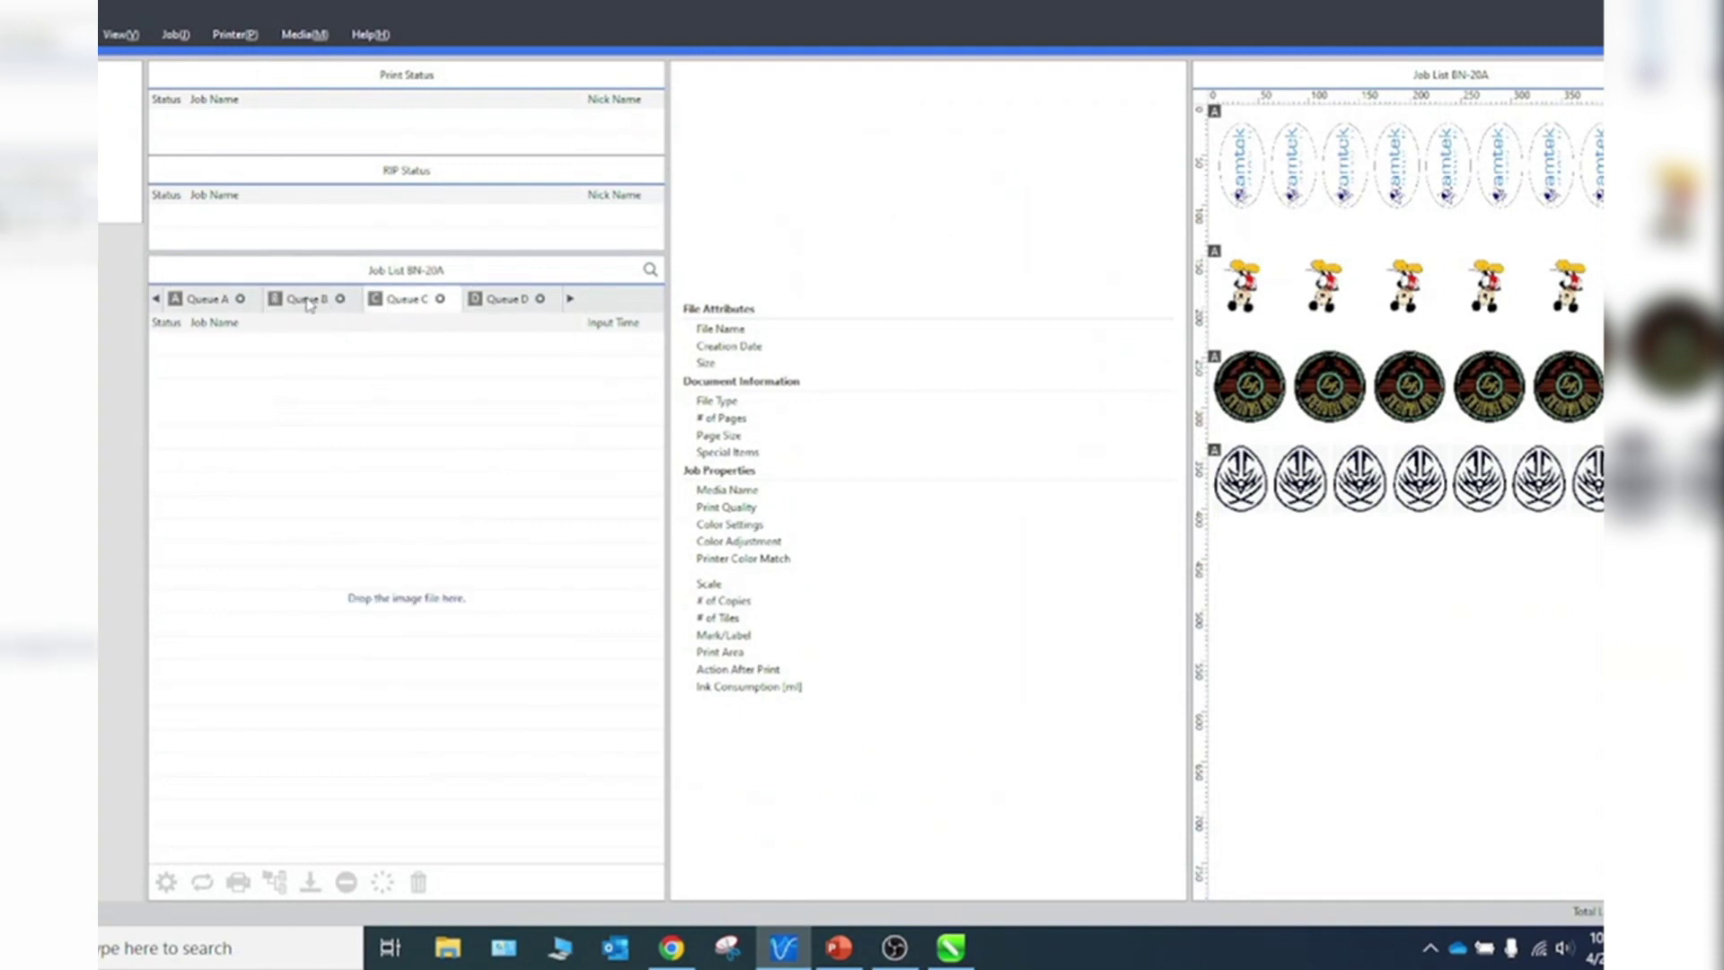
{"action": "left_click", "coordinate": [307, 306]}
{"action": "left_click", "coordinate": [209, 303]}
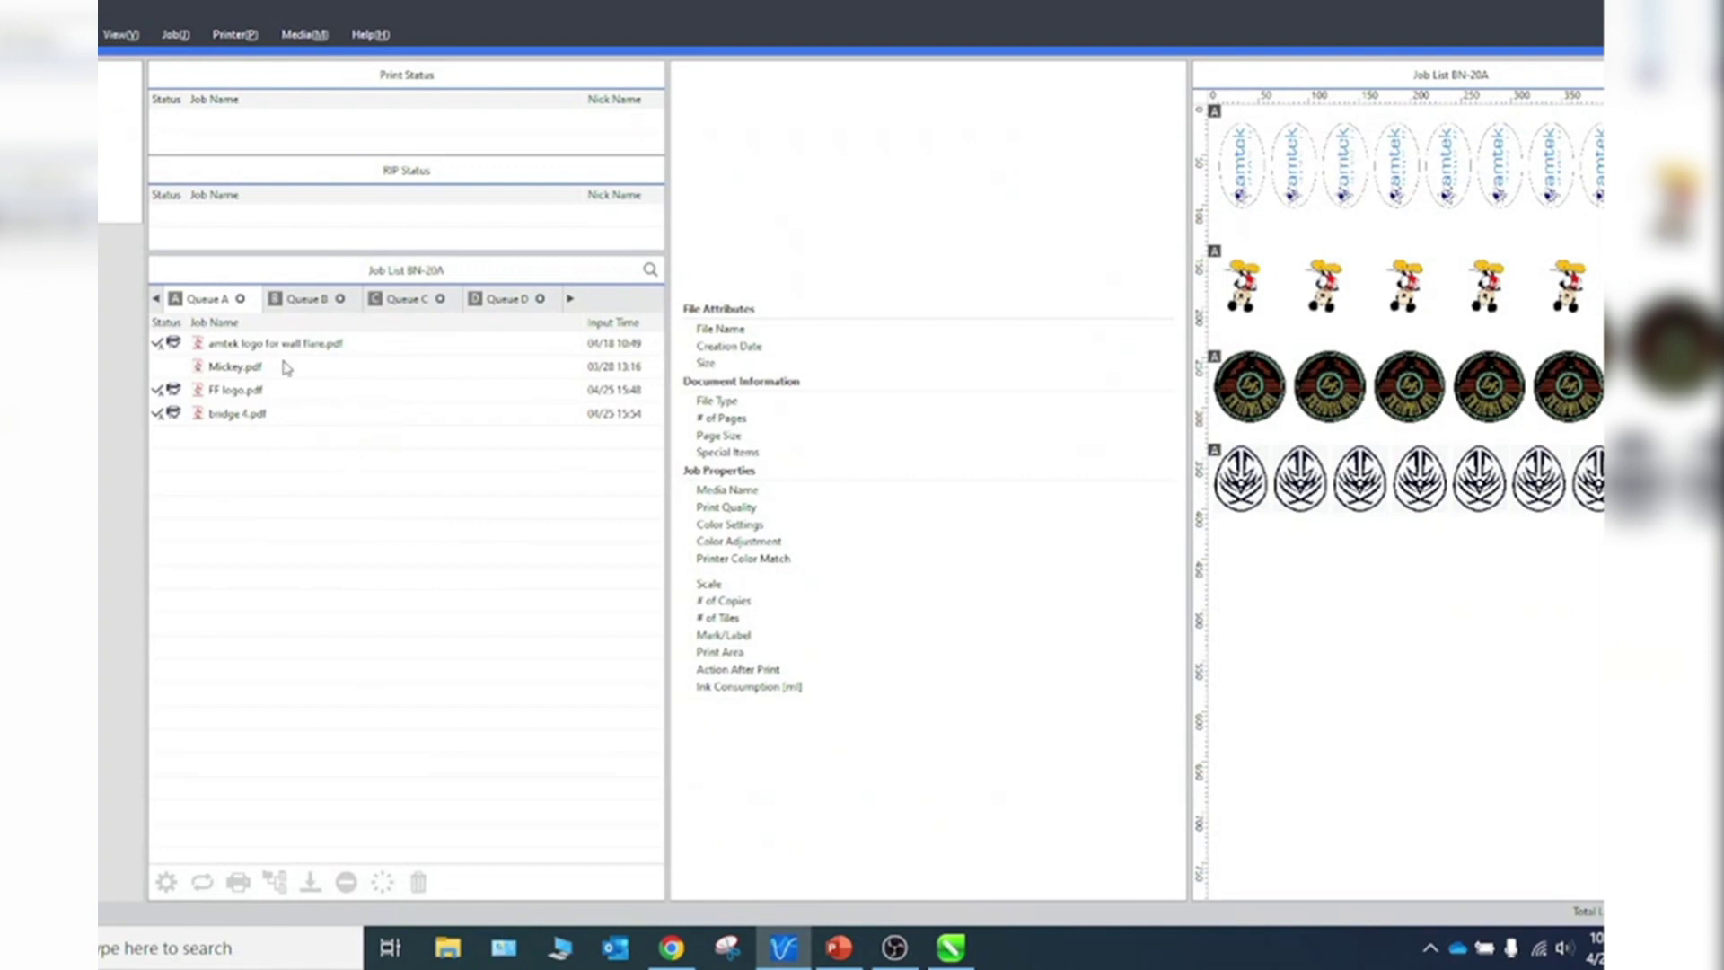
- Add cohen bros. coffee.pdf from the Documents folder to Queue A
{"action": "left_click", "coordinate": [72, 34]}
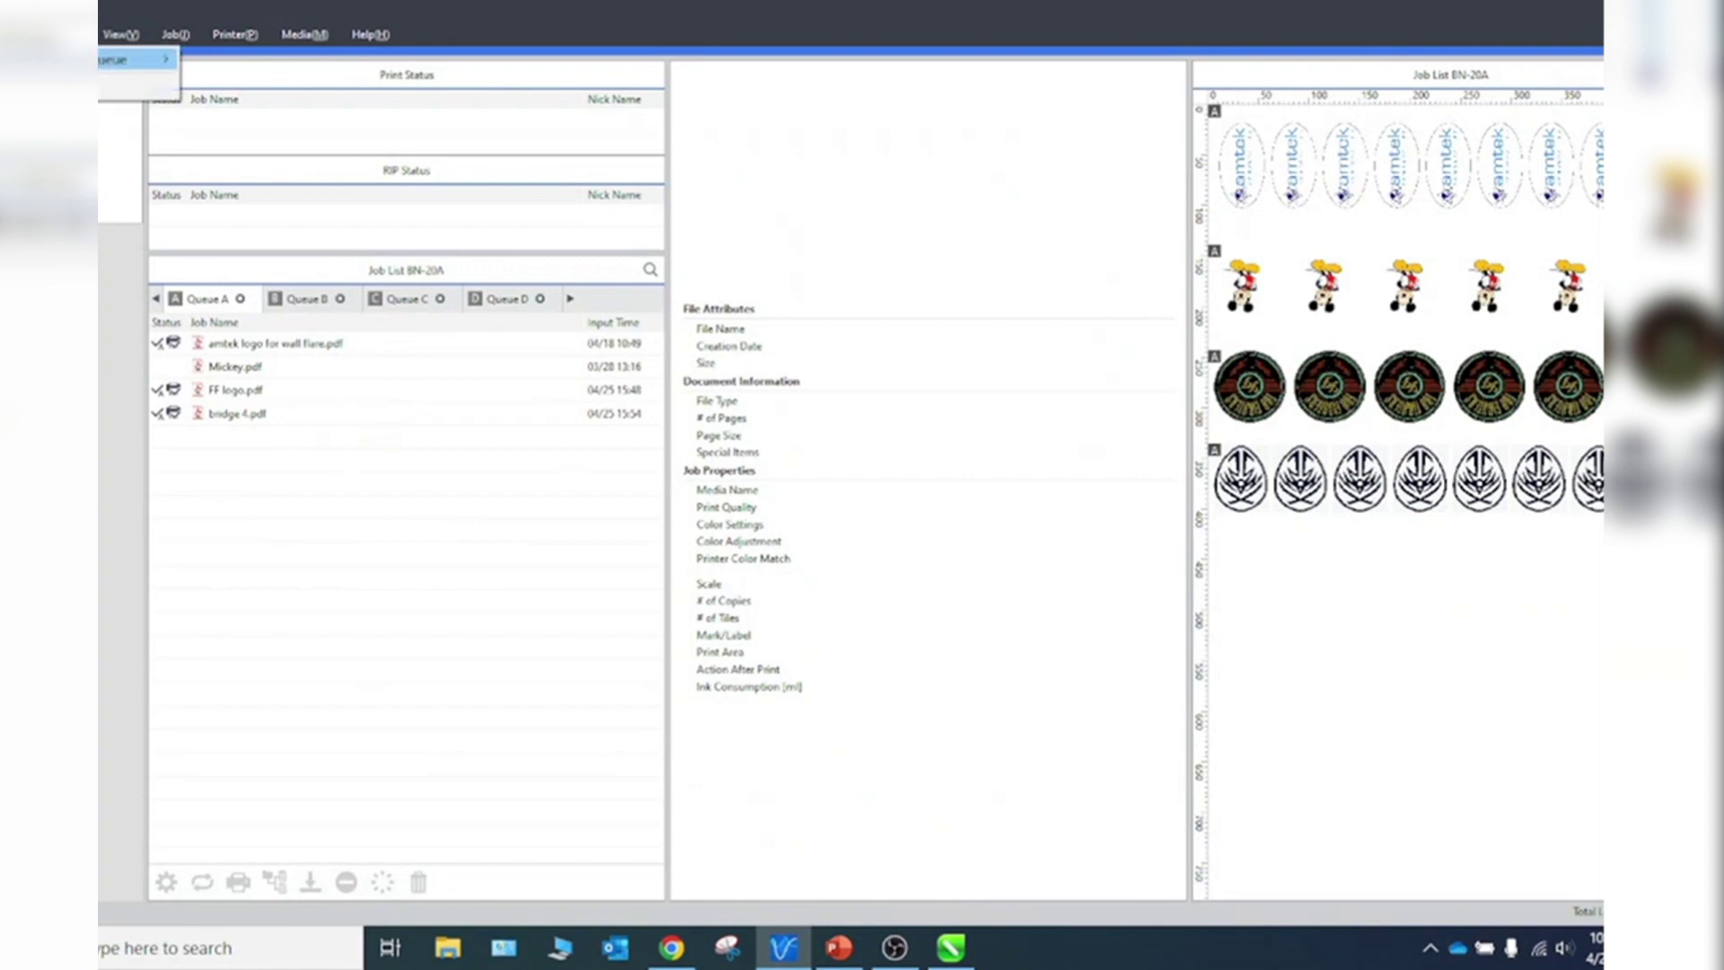
{"action": "mouse_move", "coordinate": [127, 61]}
{"action": "left_click", "coordinate": [216, 59]}
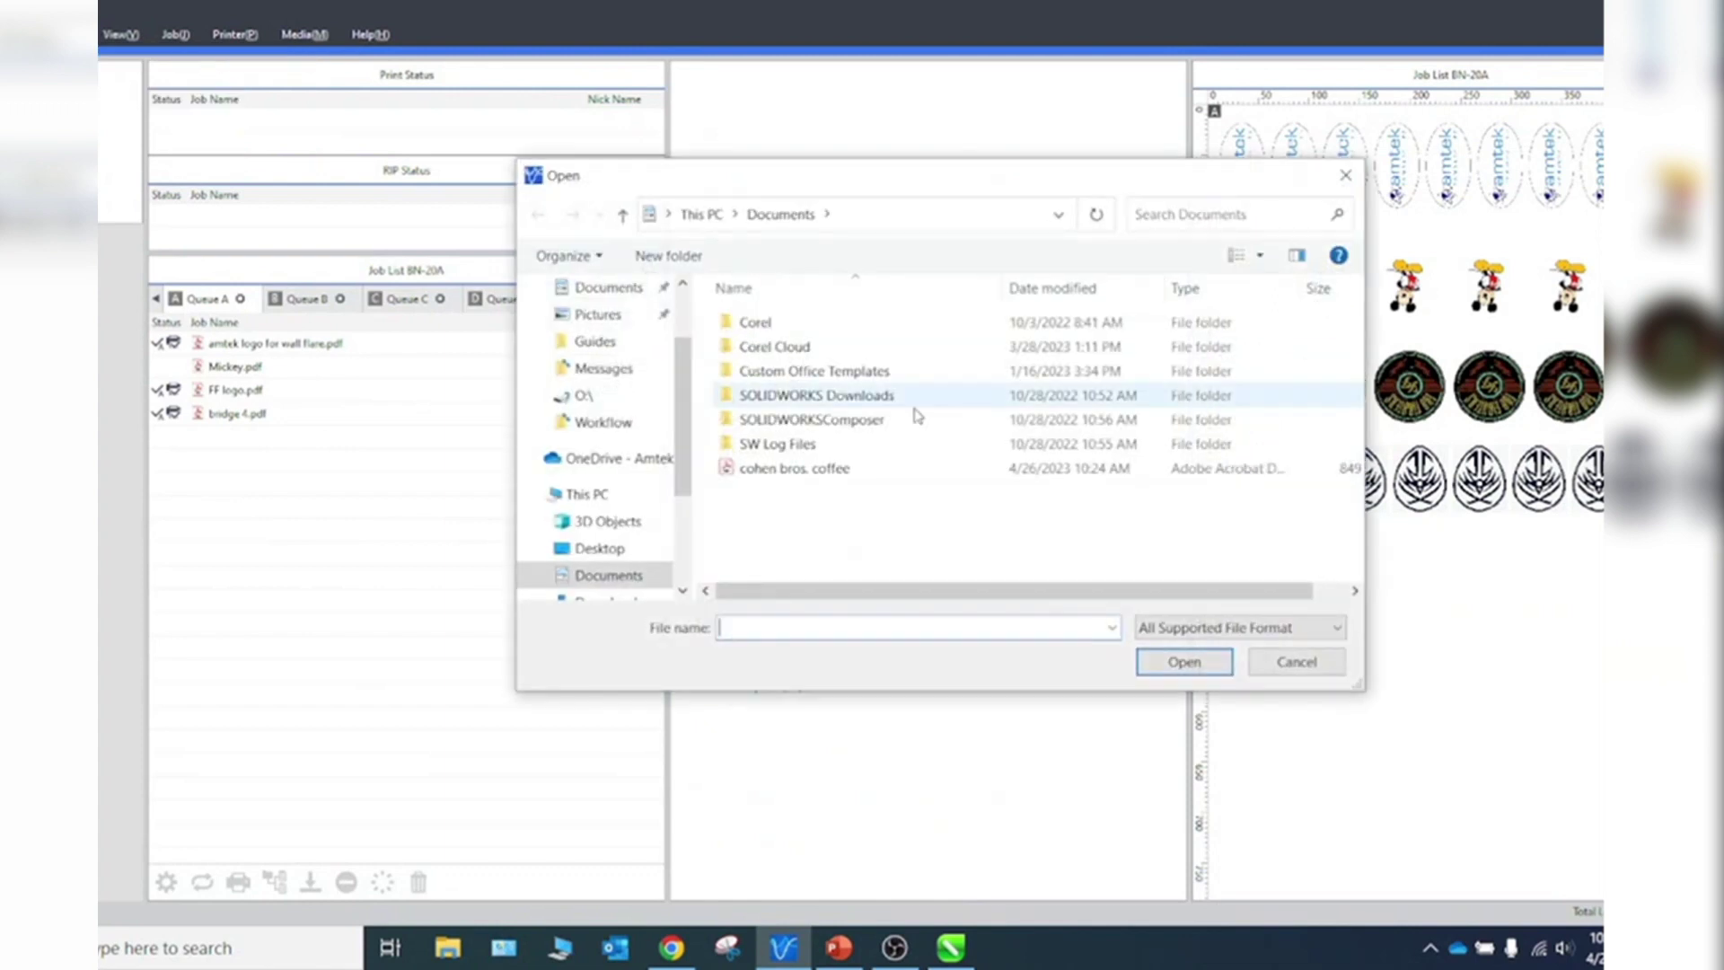
{"action": "left_click", "coordinate": [614, 295]}
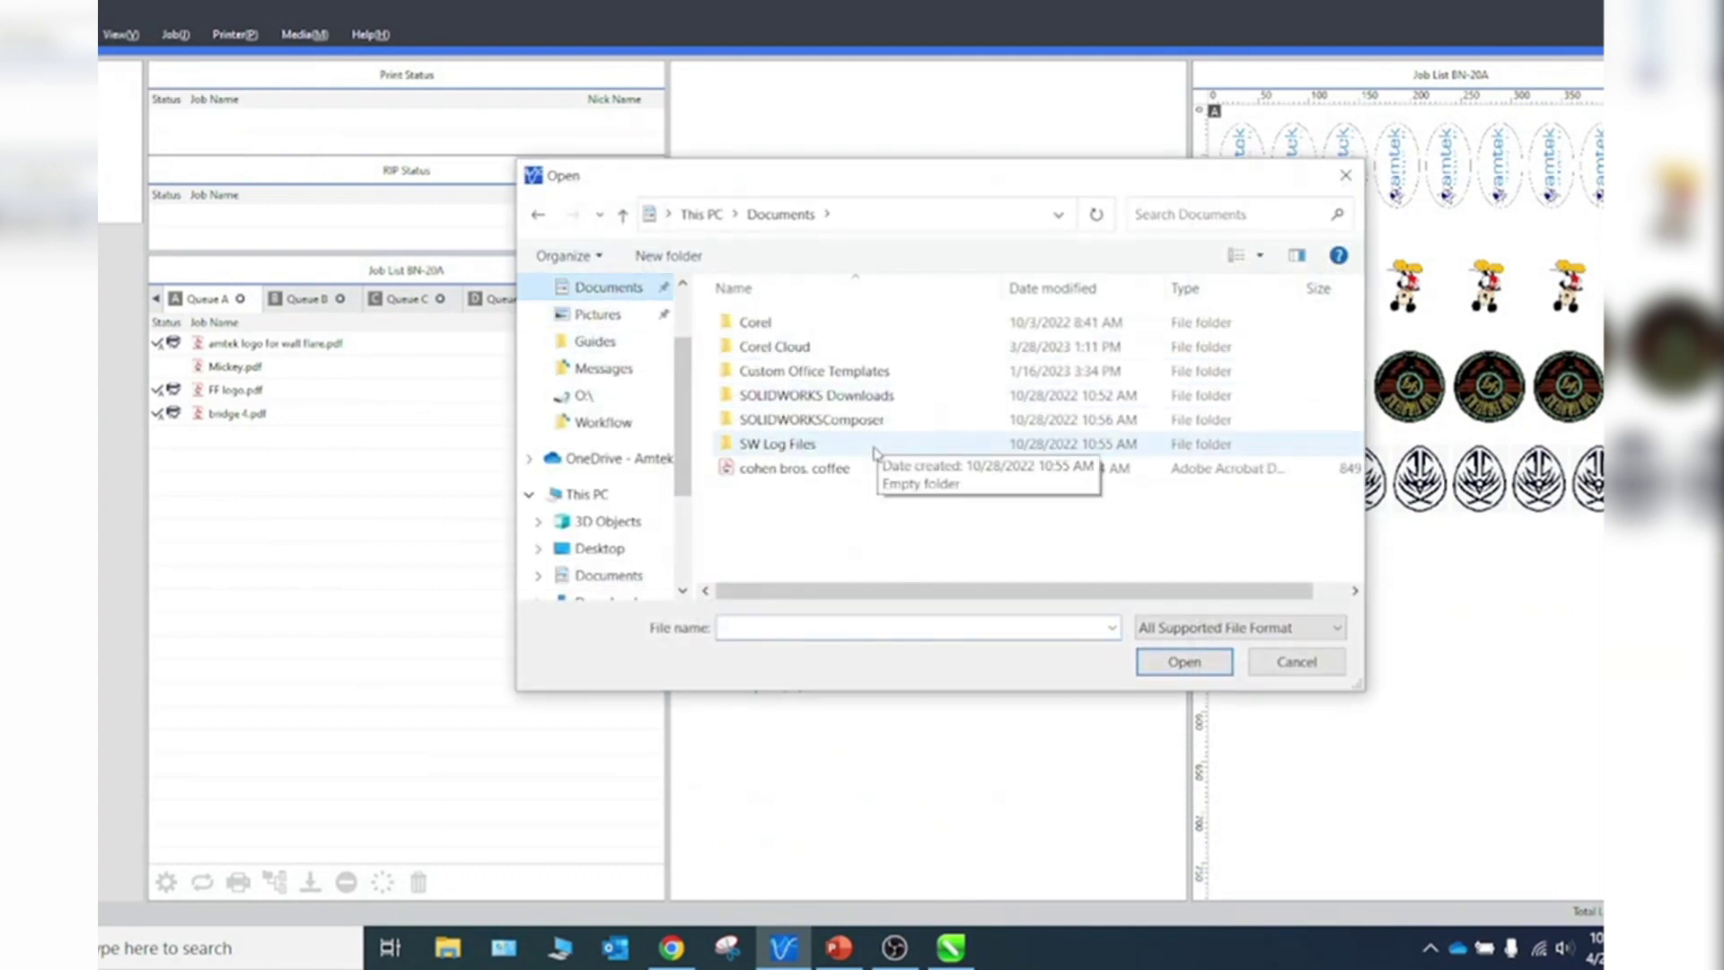
{"action": "double_click", "coordinate": [798, 472]}
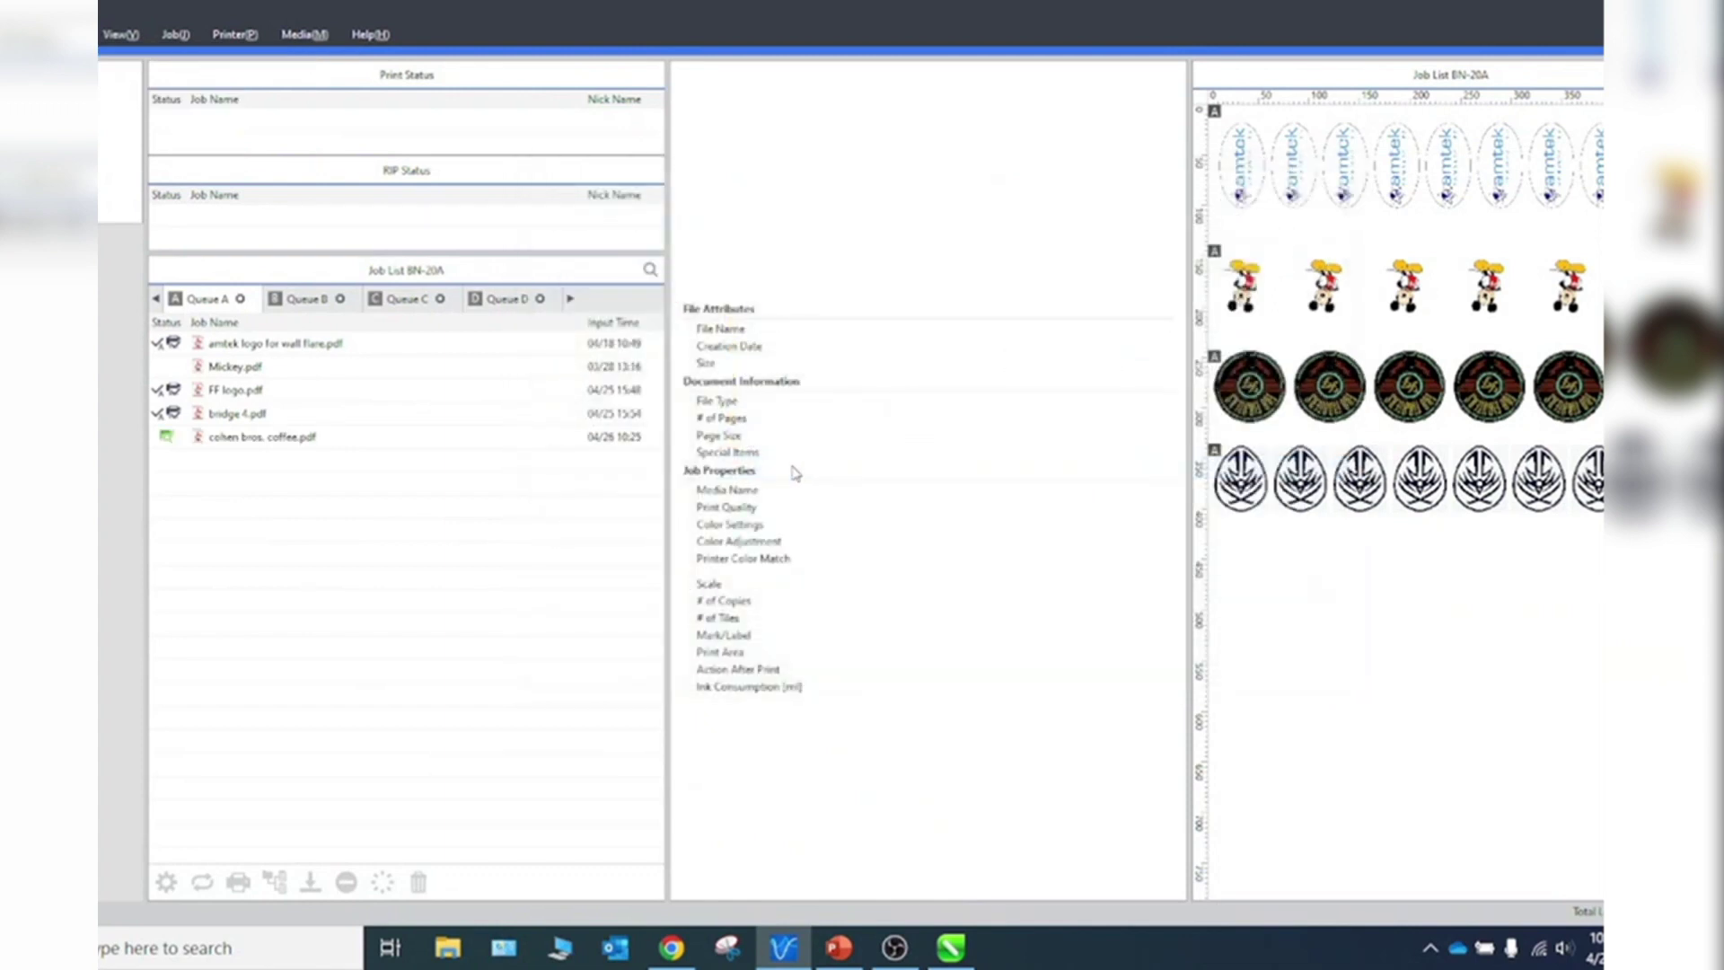
- Check the special items of the cohen bros. coffee.pdf job and open its job settings in a maximized window
{"action": "left_click", "coordinate": [190, 443]}
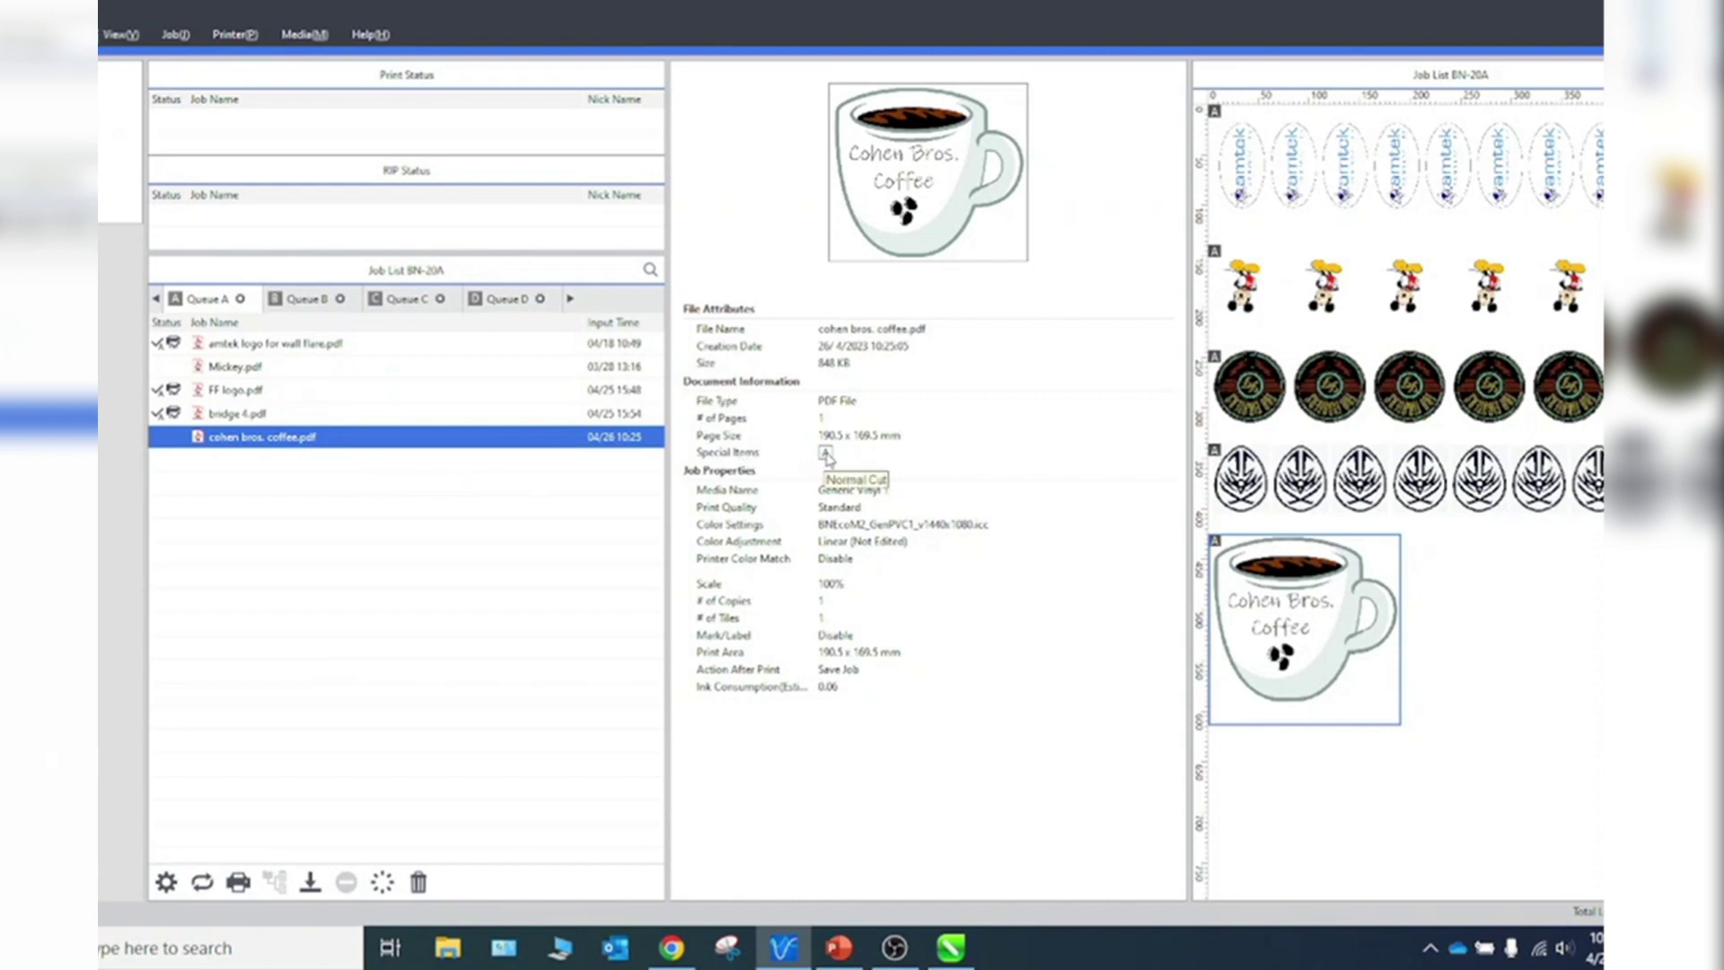
{"action": "mouse_move", "coordinate": [826, 460]}
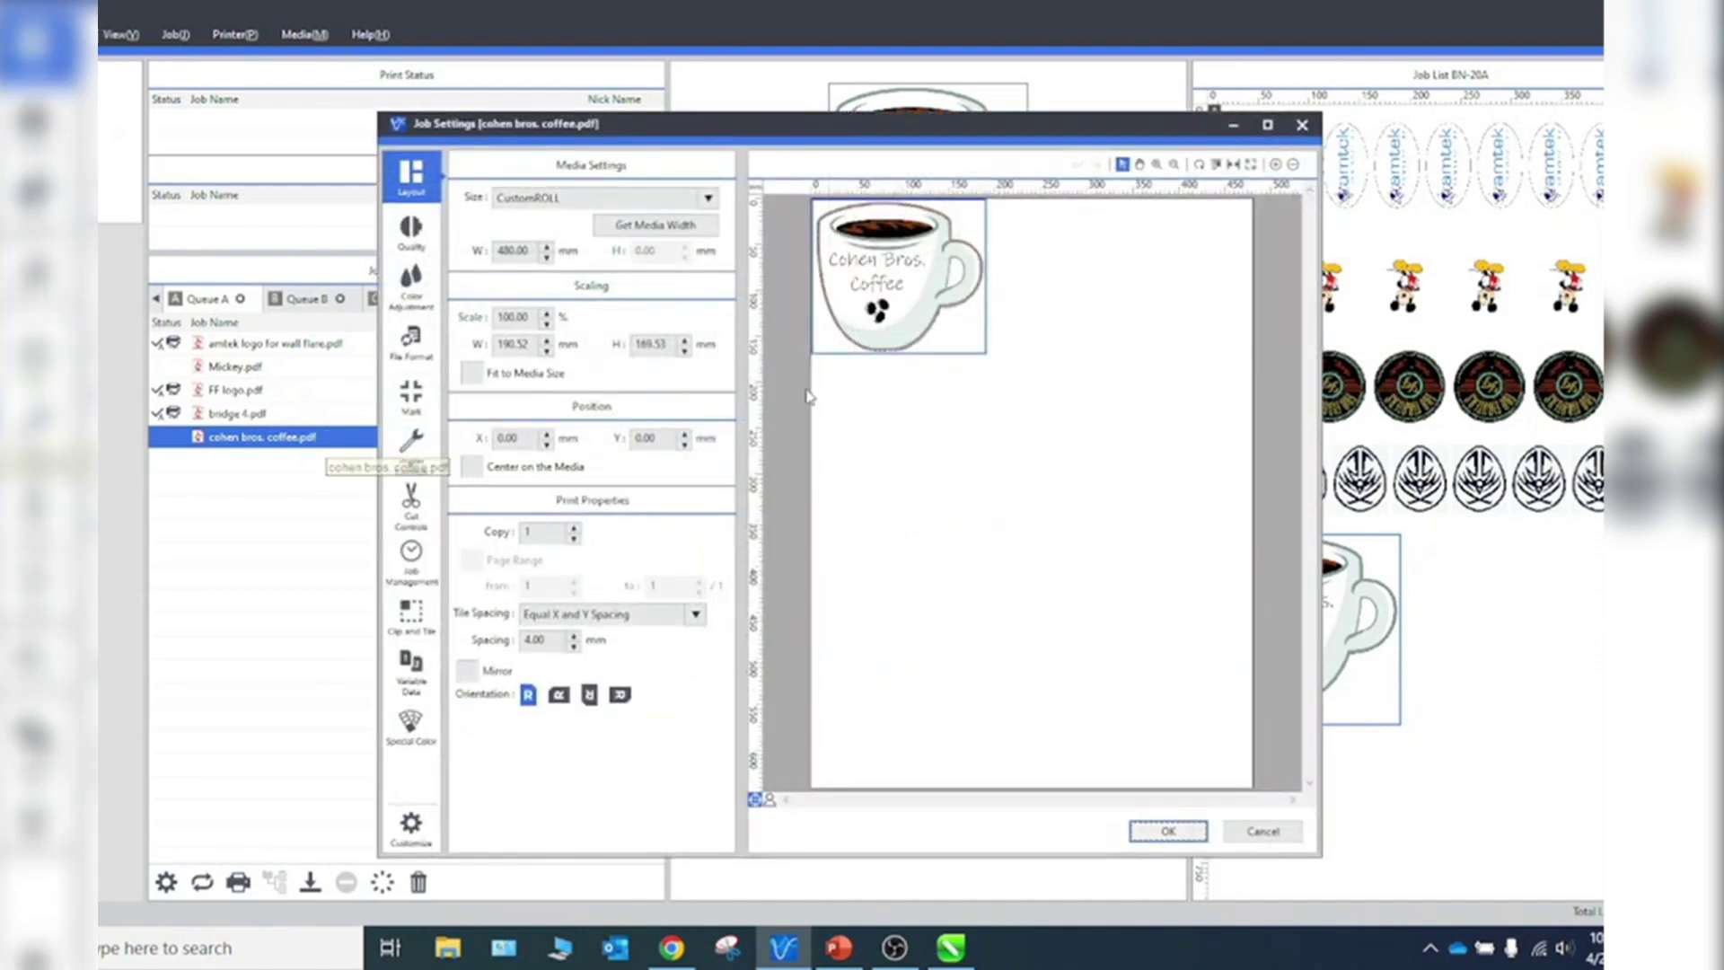
{"action": "left_click", "coordinate": [1267, 124]}
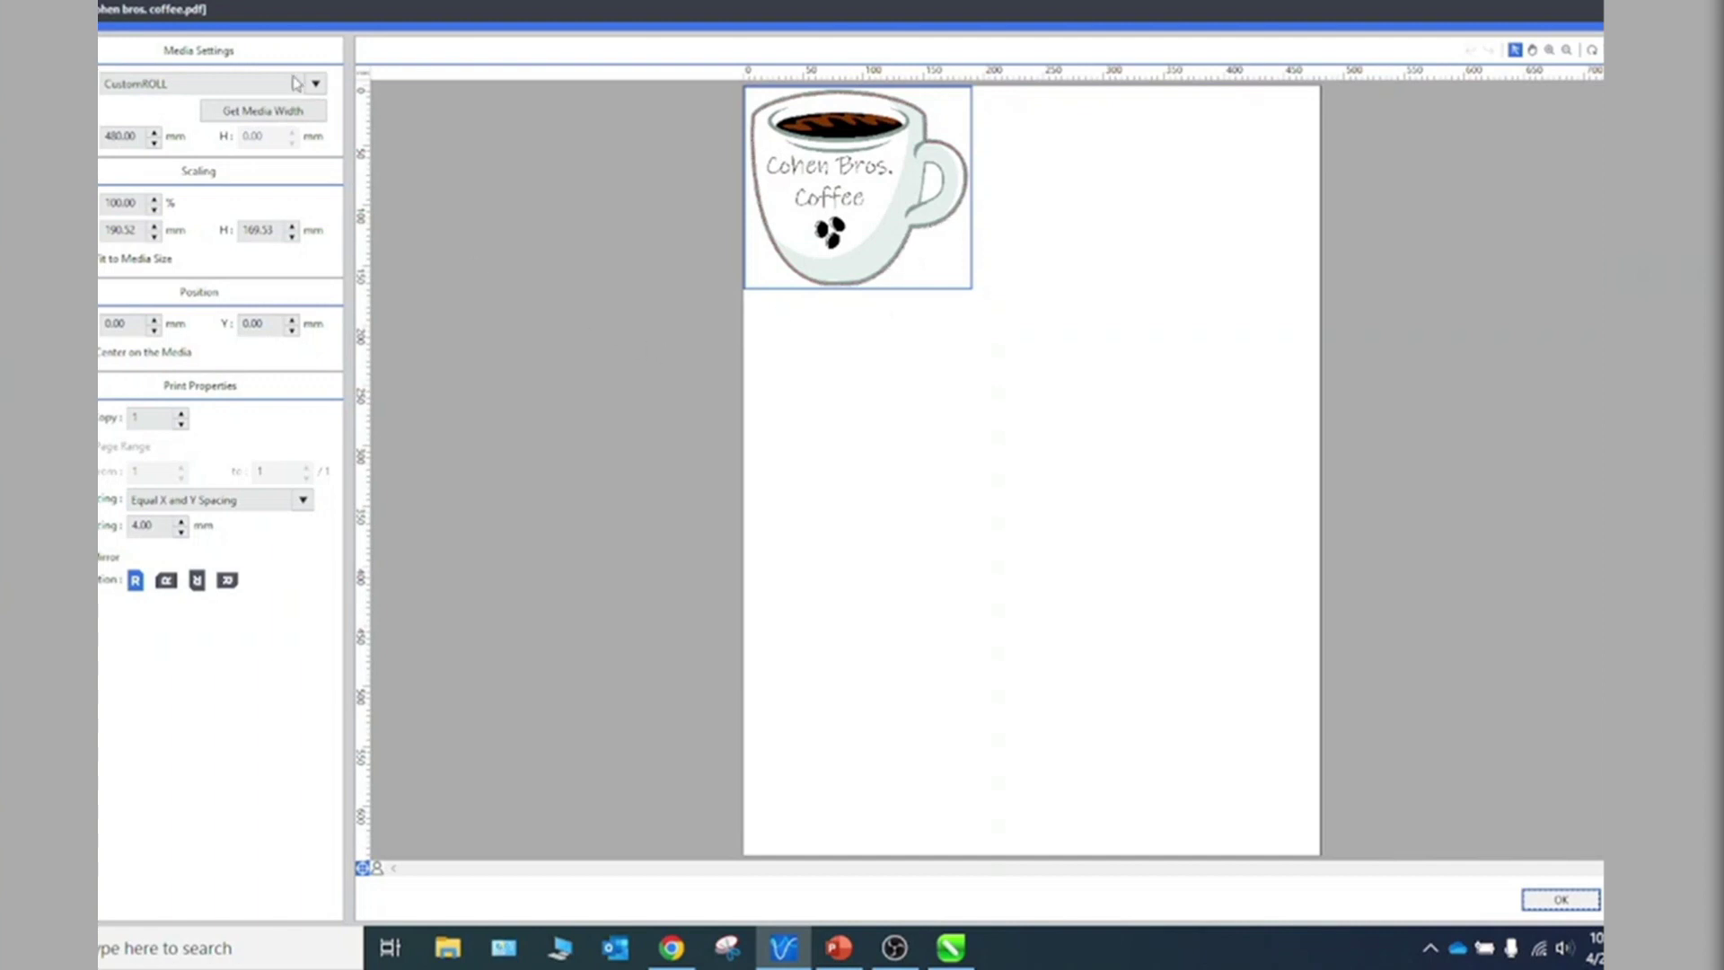
- Get the media width from the printer and scale the mug artwork to a width of 50 mm
{"action": "left_click", "coordinate": [267, 113]}
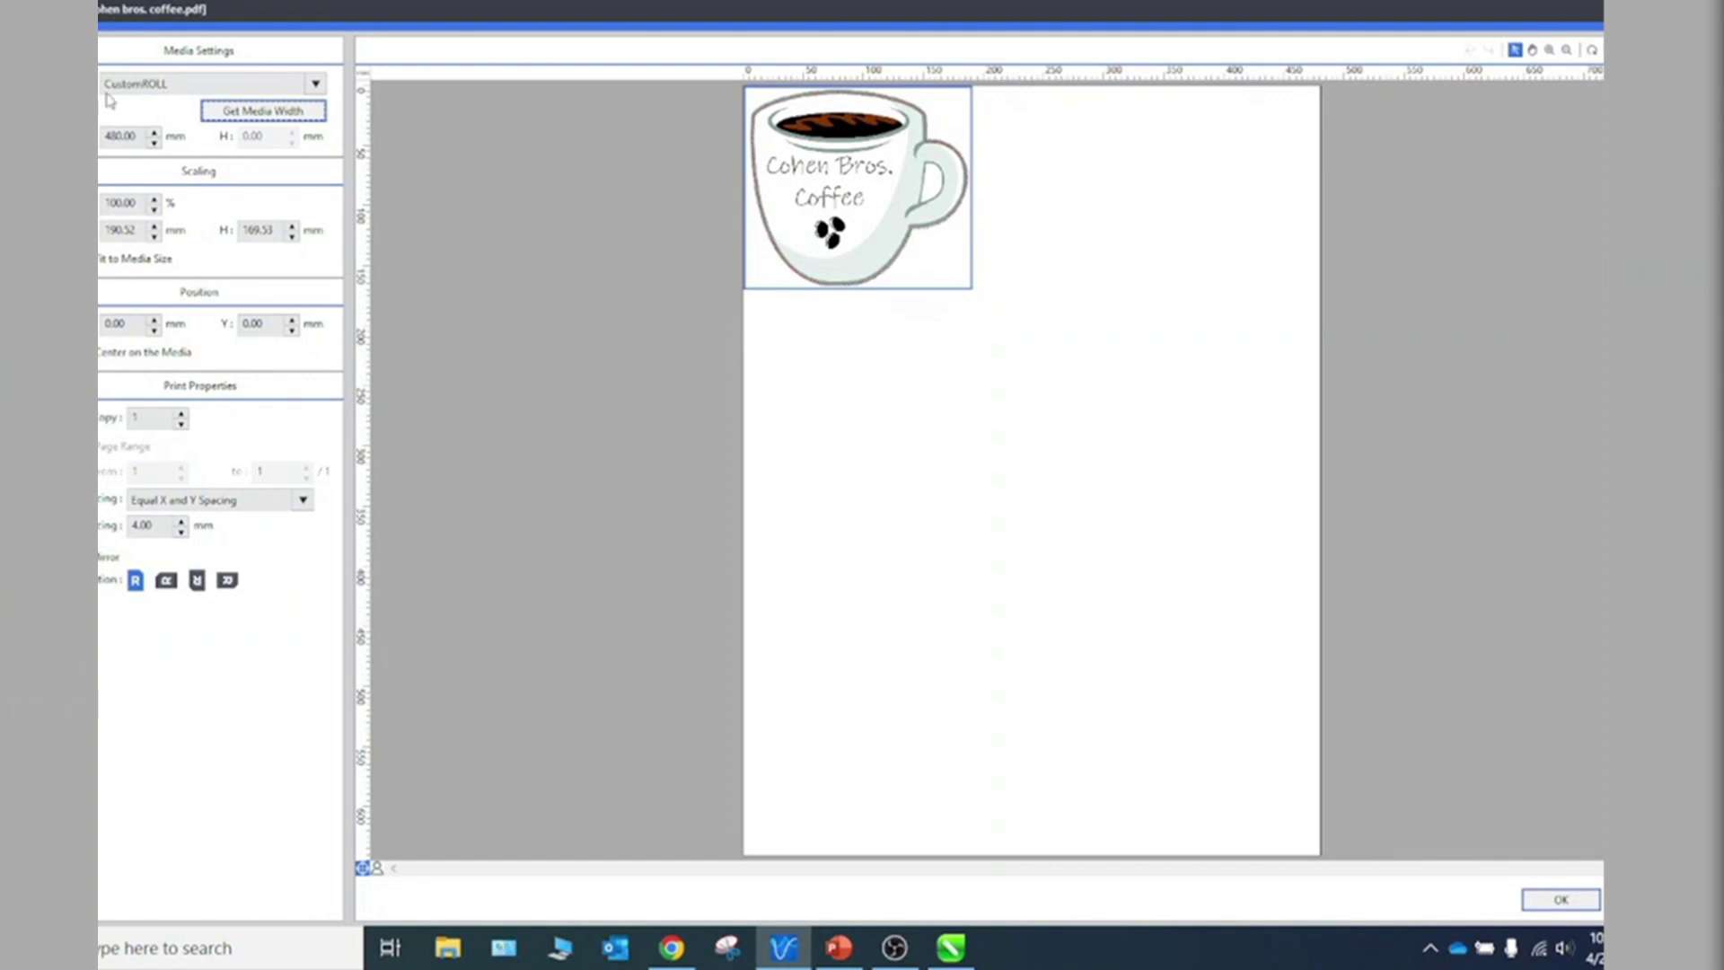
{"action": "left_click", "coordinate": [248, 111]}
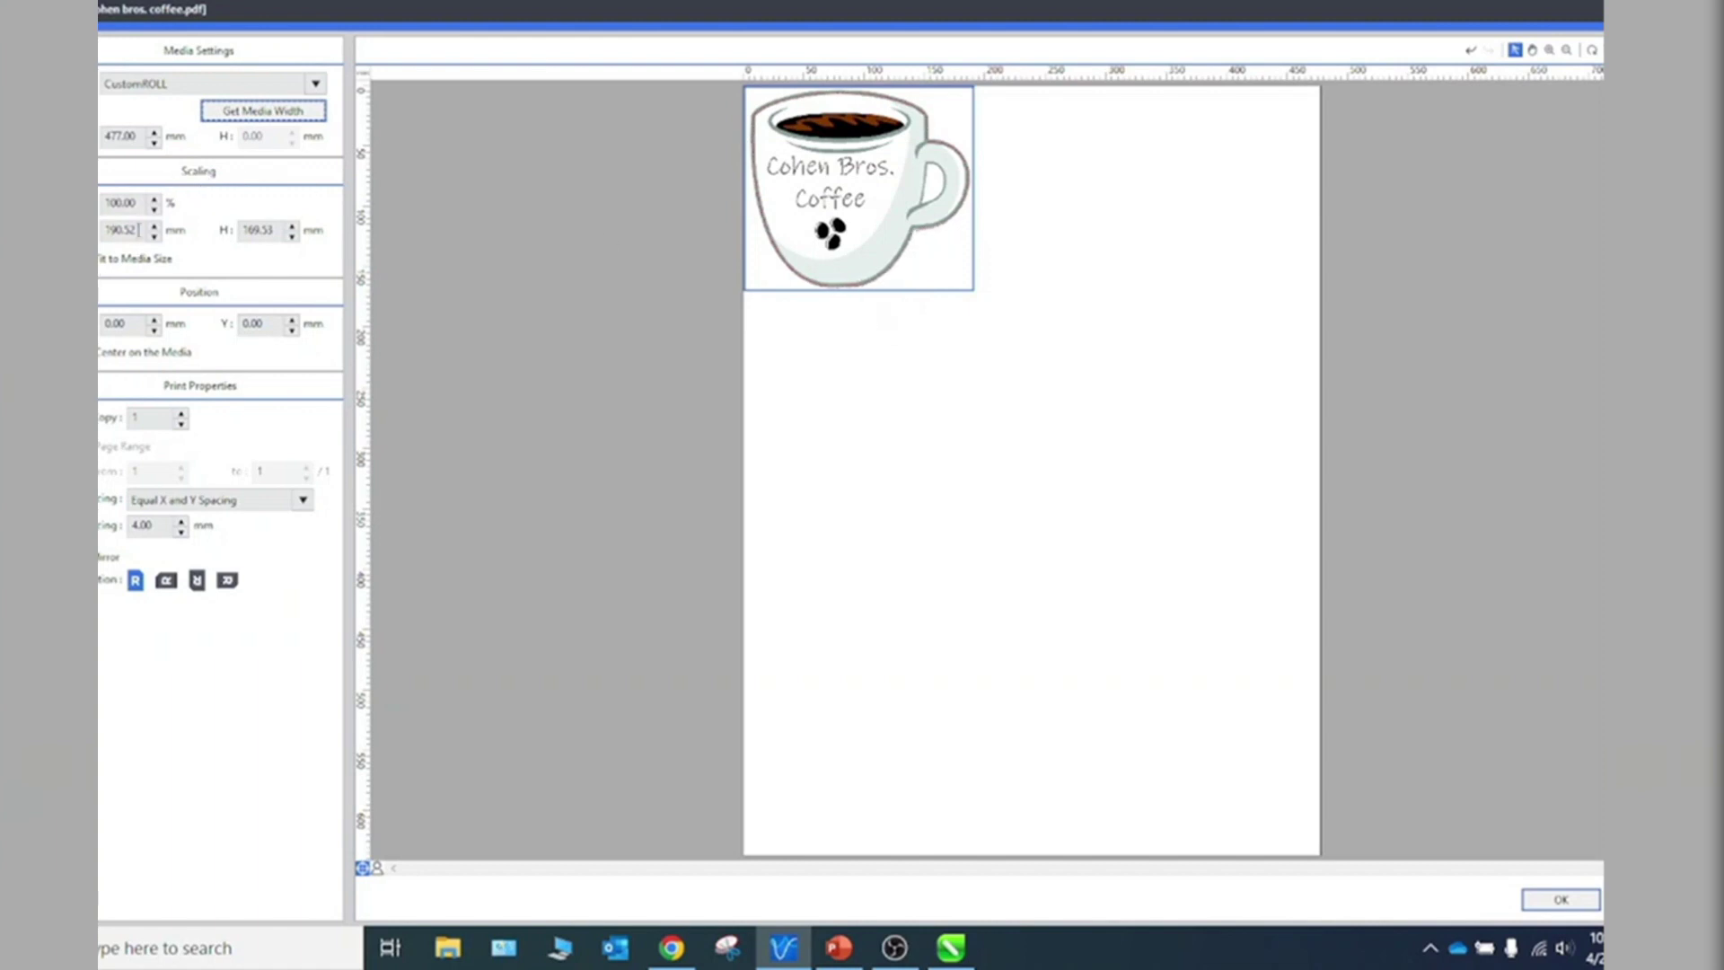
{"action": "left_click_drag", "start_coordinate": [140, 230], "coordinate": [104, 230]}
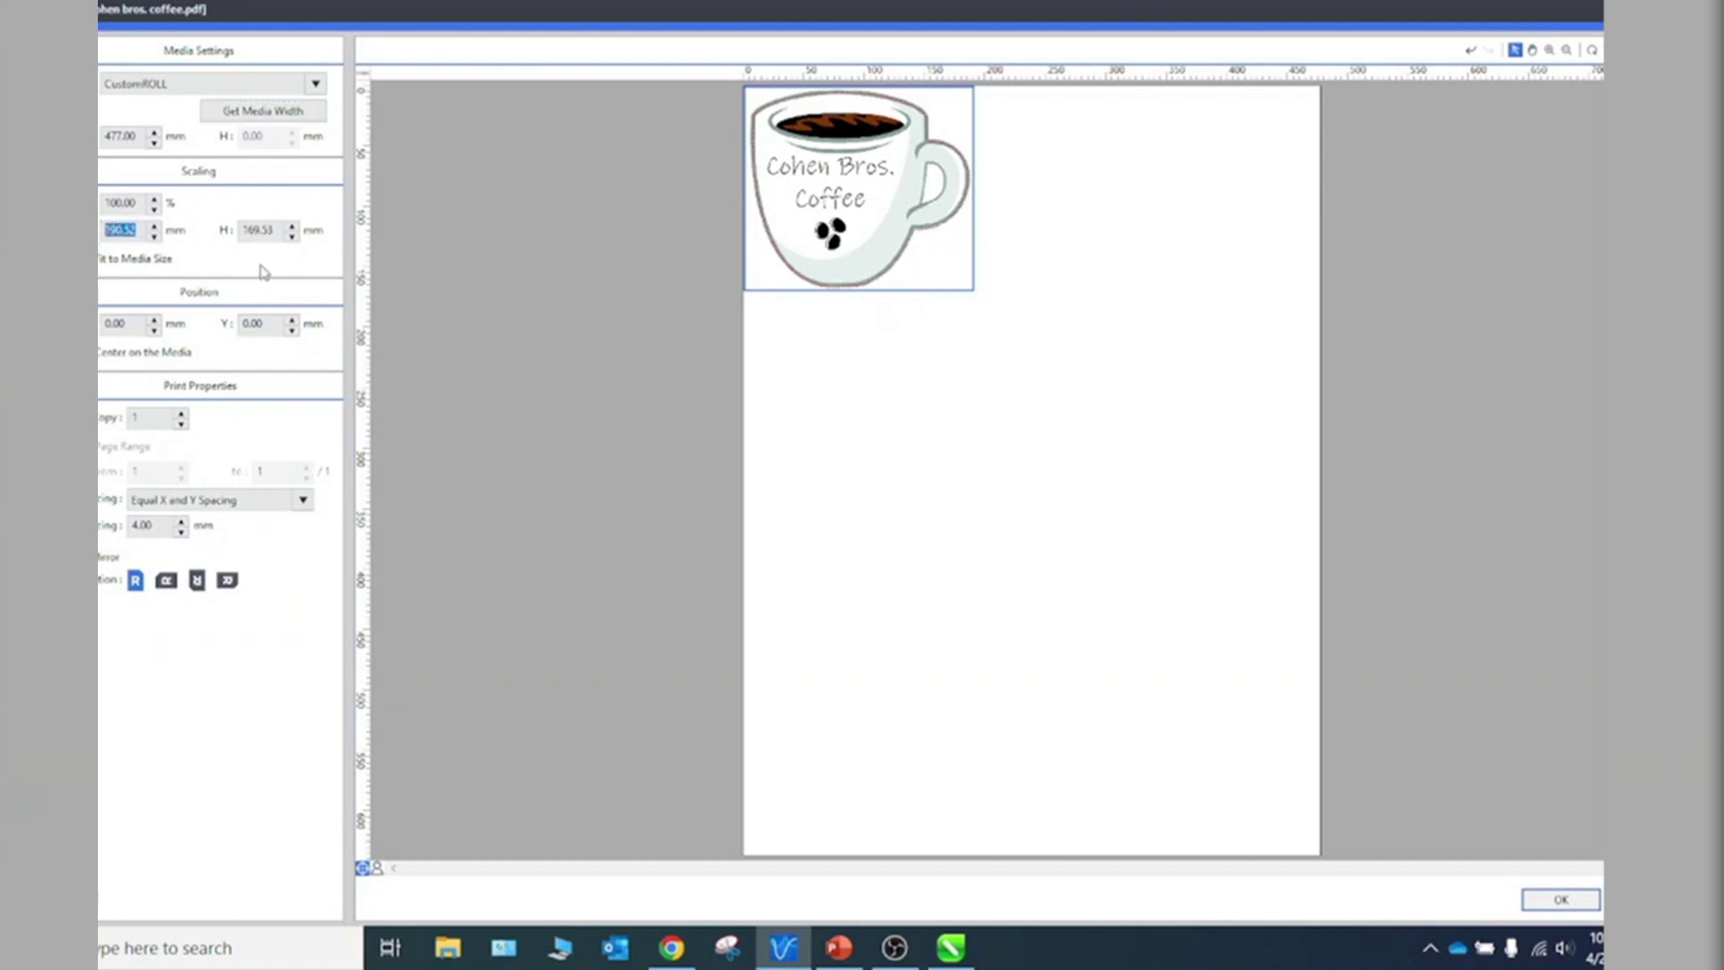
{"action": "type", "text": "50"}
{"action": "key", "text": "Return"}
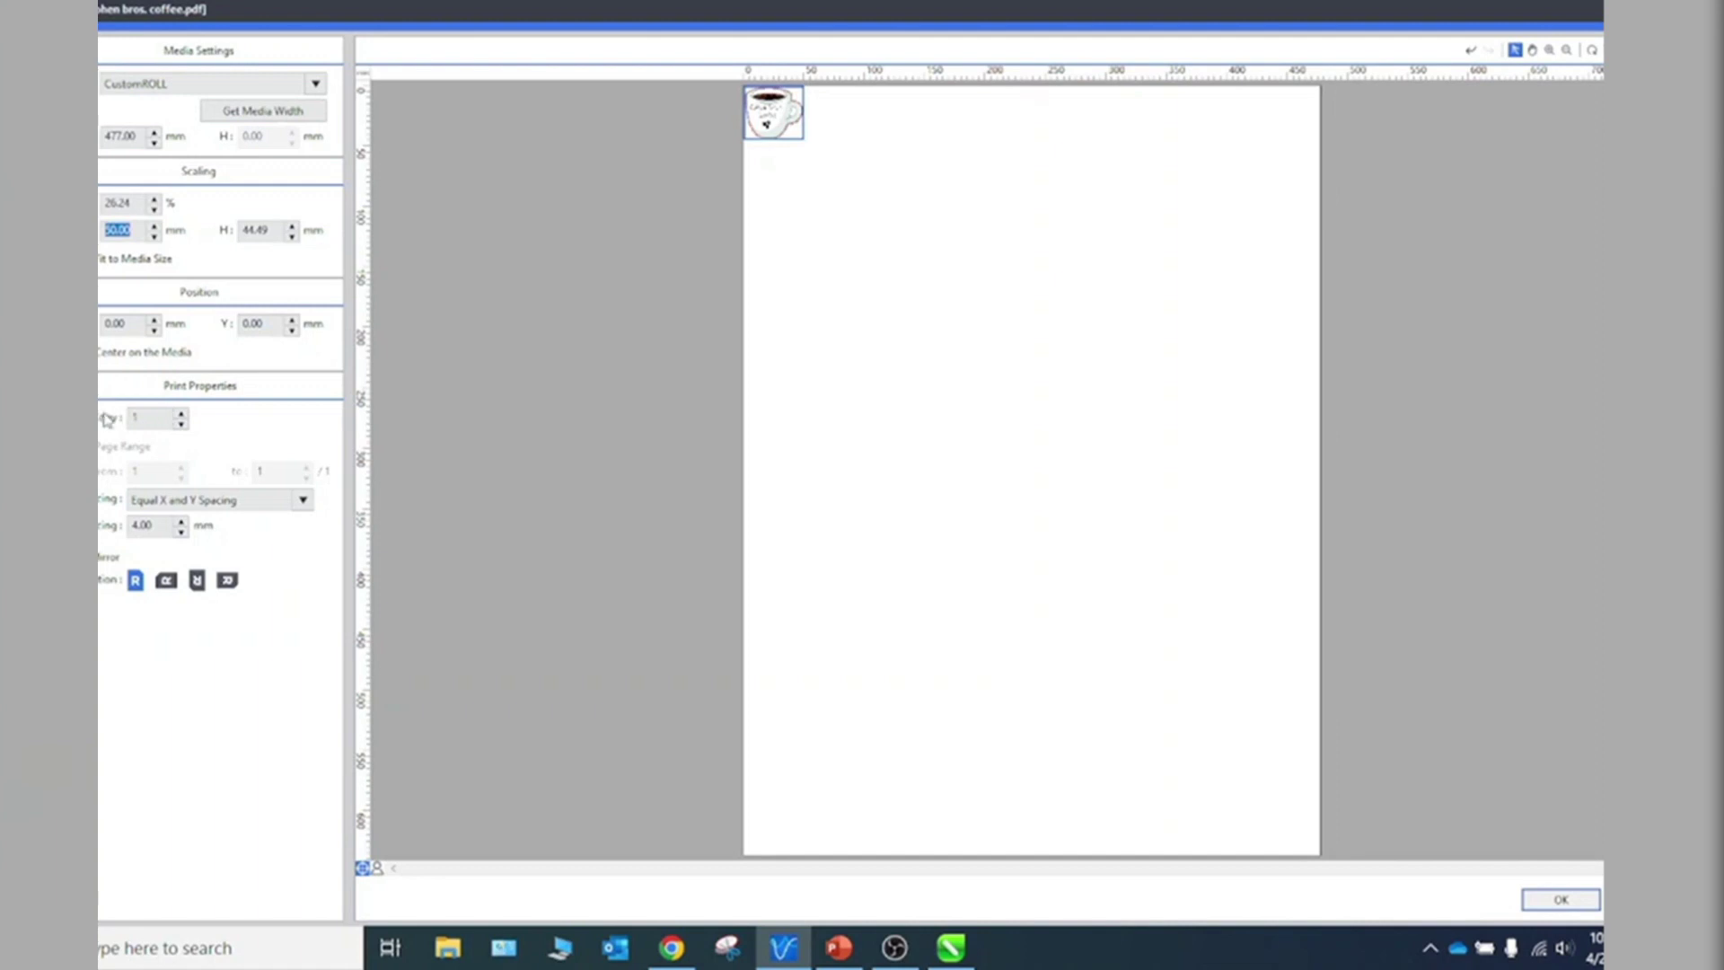
- Raise the number of copies of the mug to 9
{"action": "left_click", "coordinate": [182, 414]}
{"action": "left_click", "coordinate": [181, 414]}
{"action": "left_click", "coordinate": [181, 414]}
{"action": "left_click", "coordinate": [181, 414]}
{"action": "left_click", "coordinate": [181, 414]}
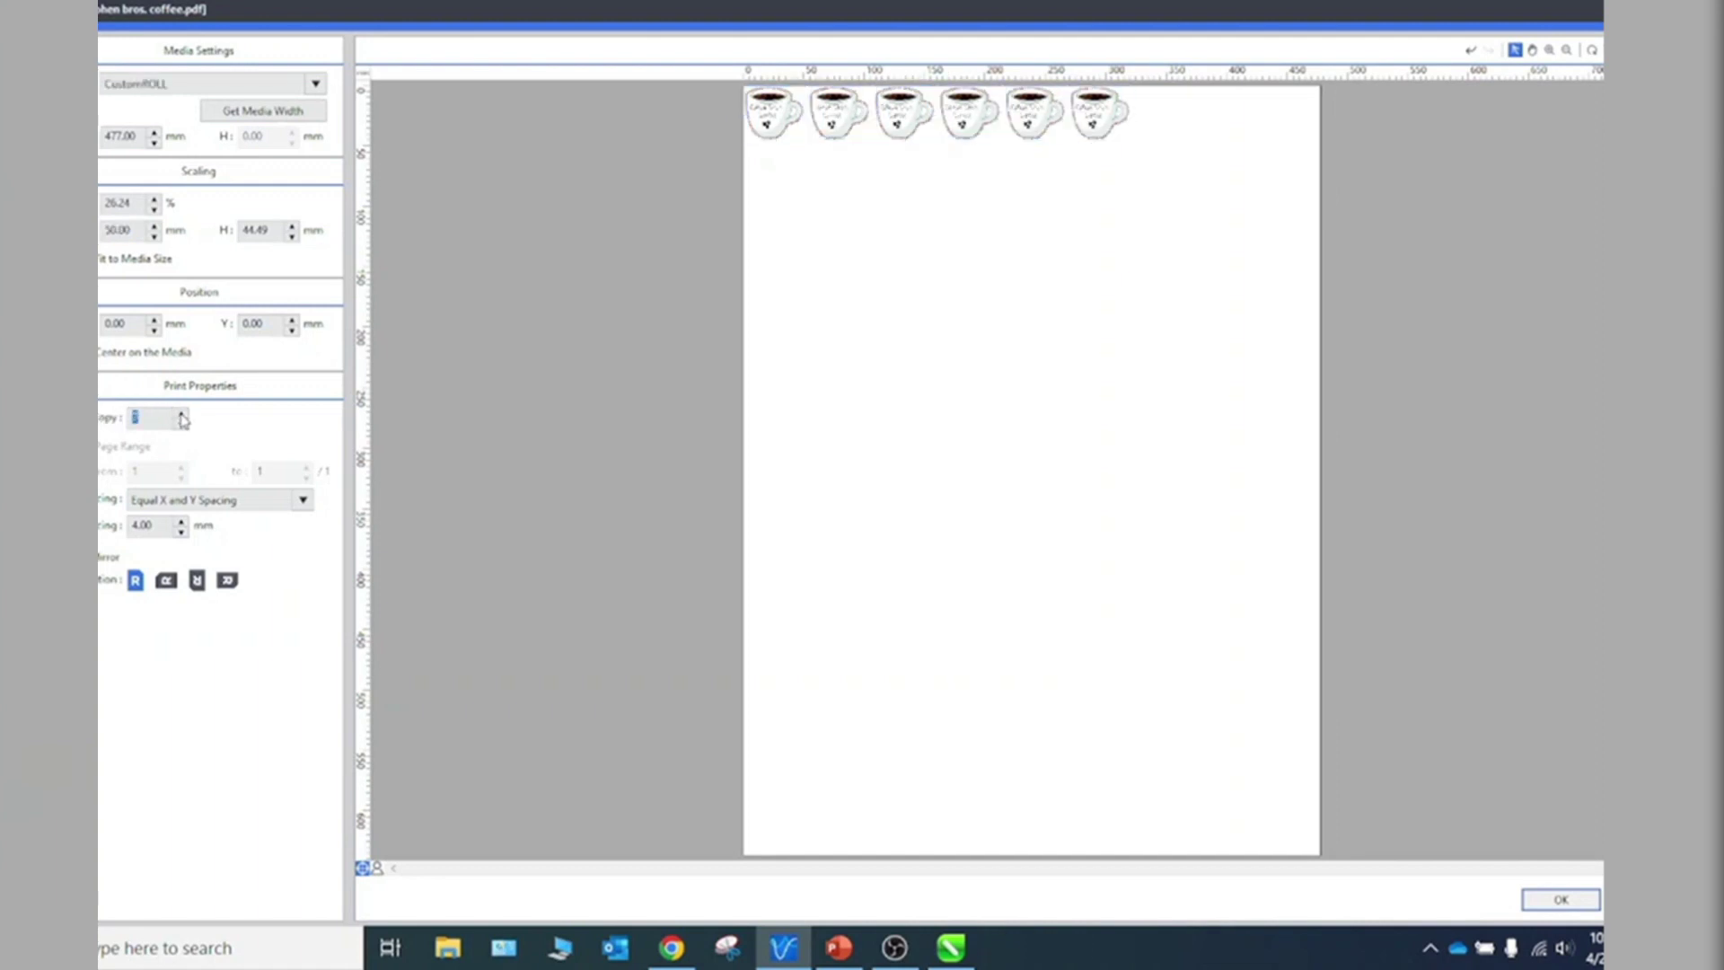
{"action": "left_click", "coordinate": [181, 414]}
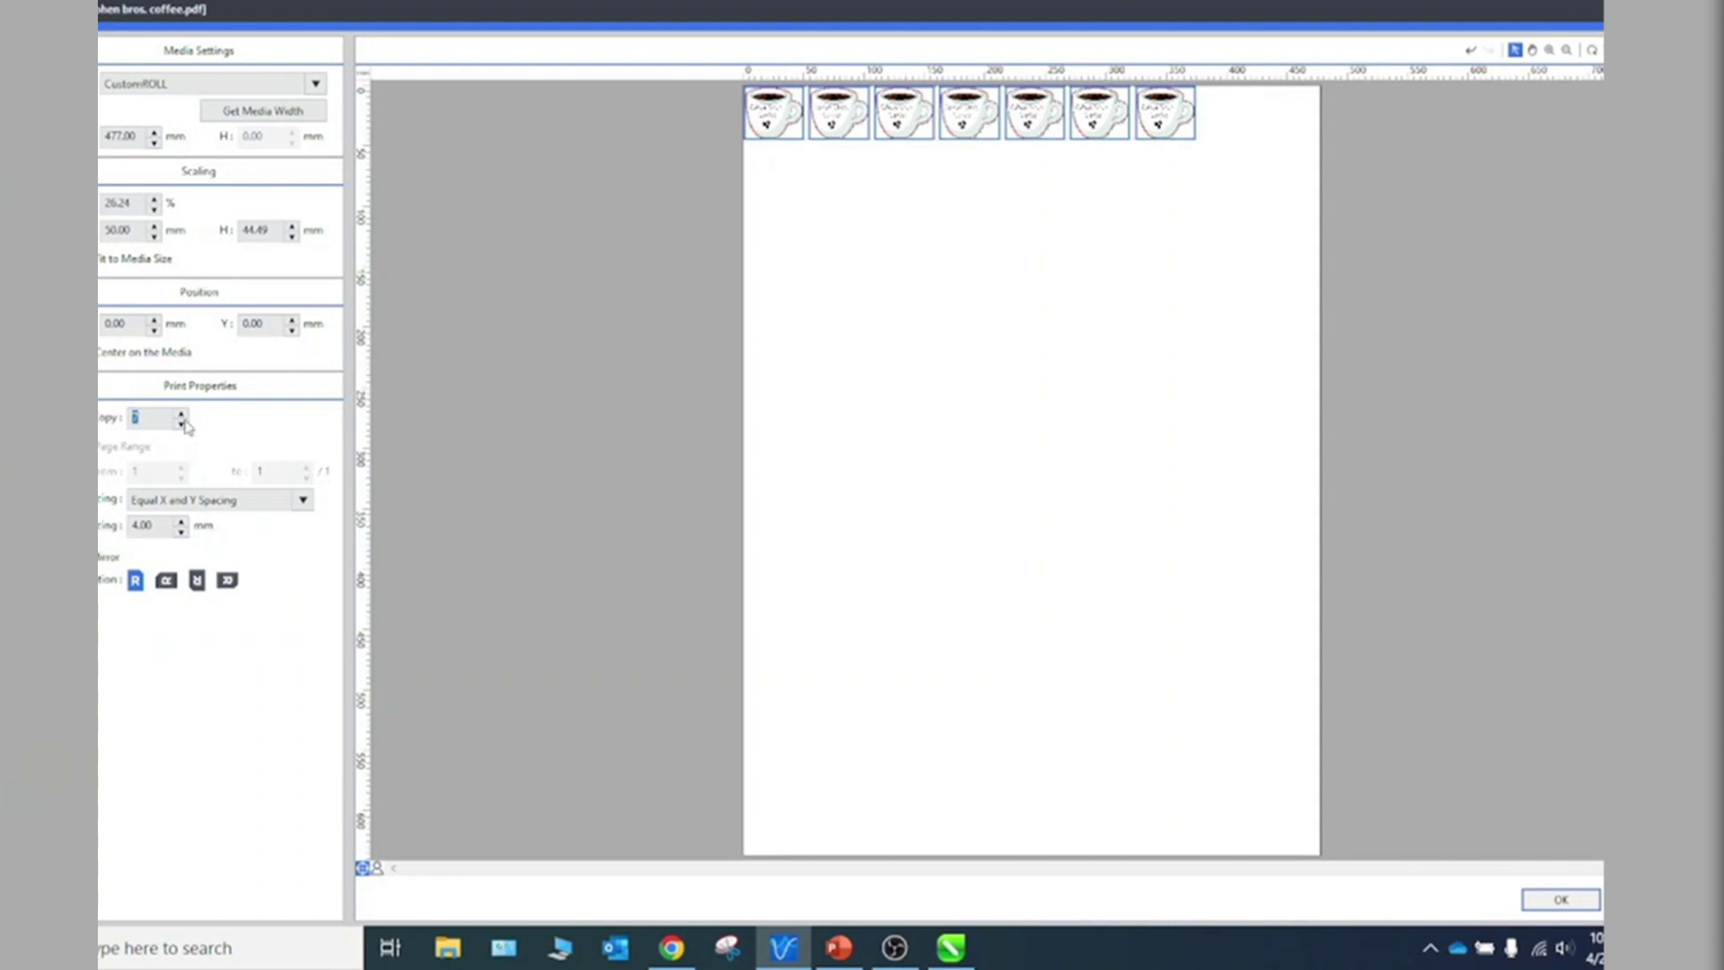
{"action": "left_click", "coordinate": [181, 416]}
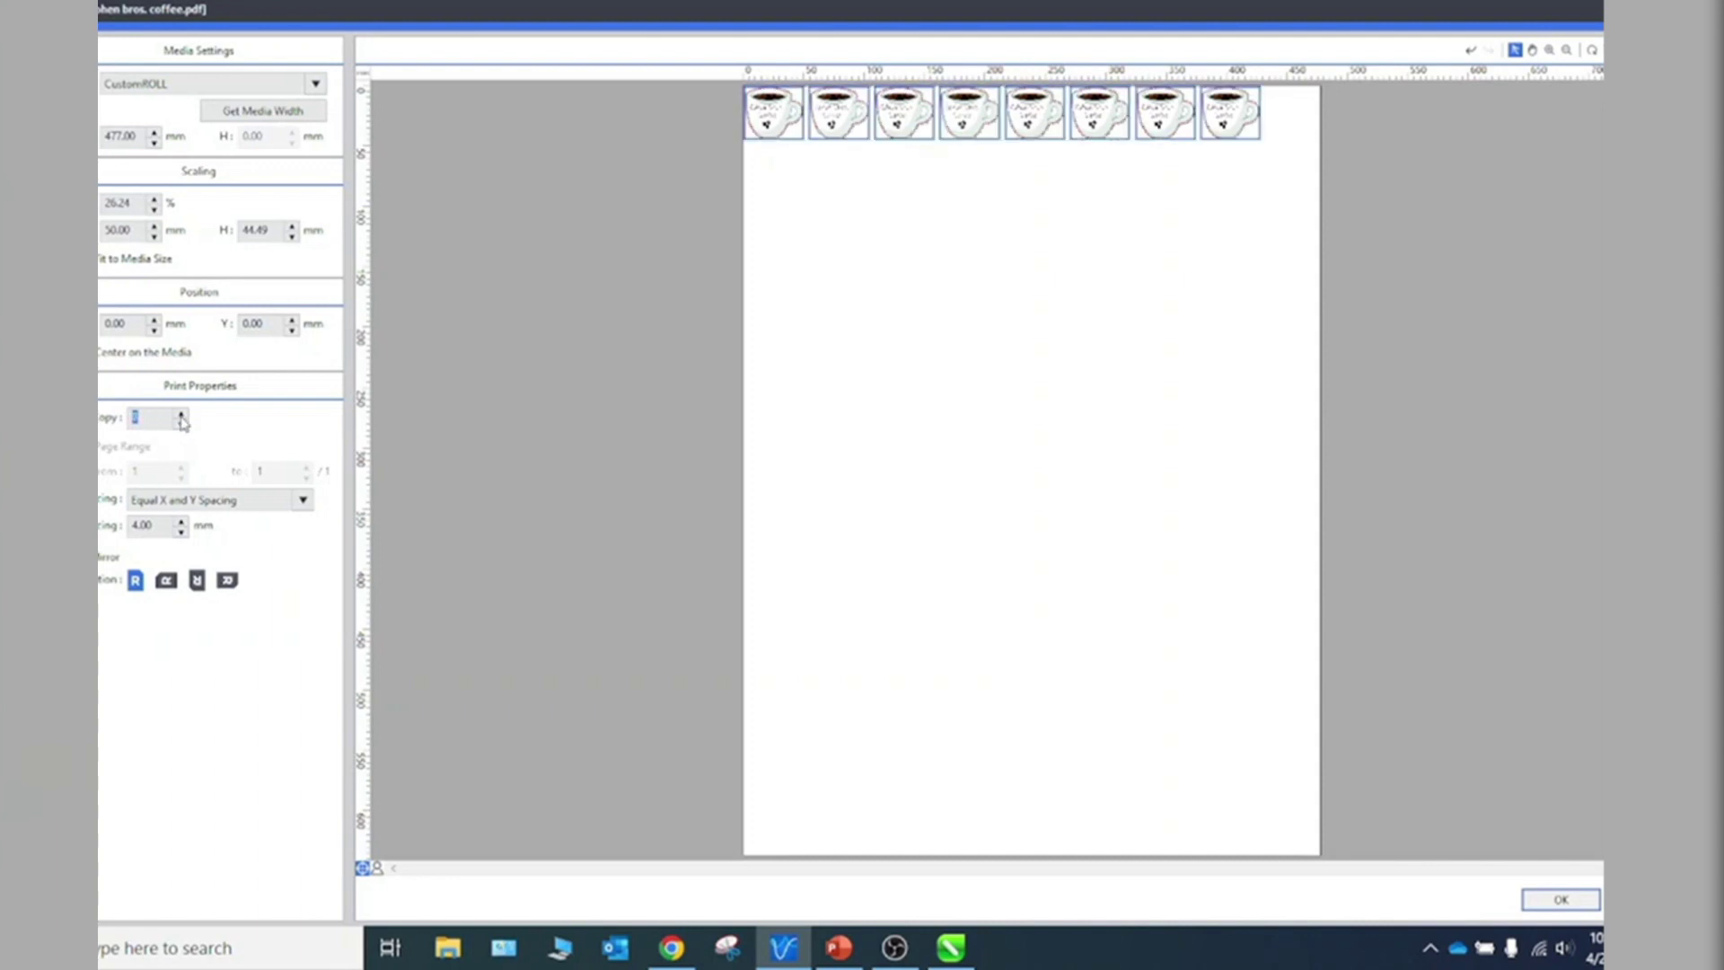
{"action": "left_click", "coordinate": [181, 415]}
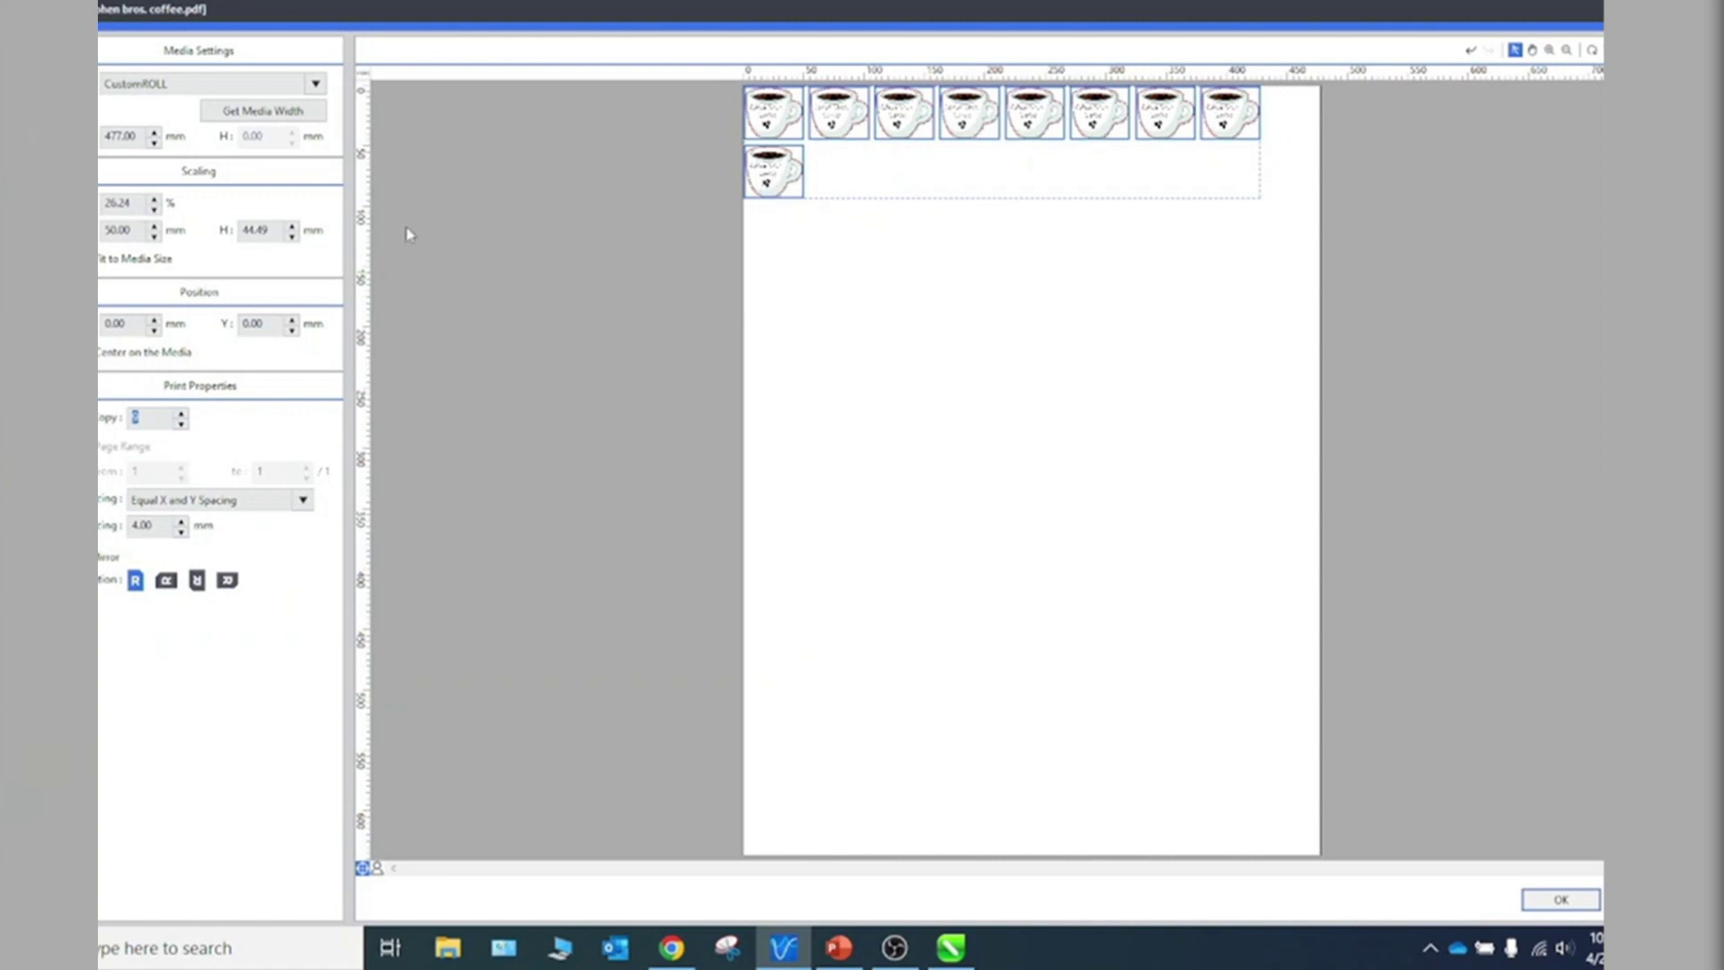
- Set the mug width to 47 mm and reapply 9 copies so they lay out in a single row
{"action": "left_click_drag", "start_coordinate": [134, 232], "coordinate": [103, 235]}
{"action": "type", "text": "47"}
{"action": "key", "text": "Return"}
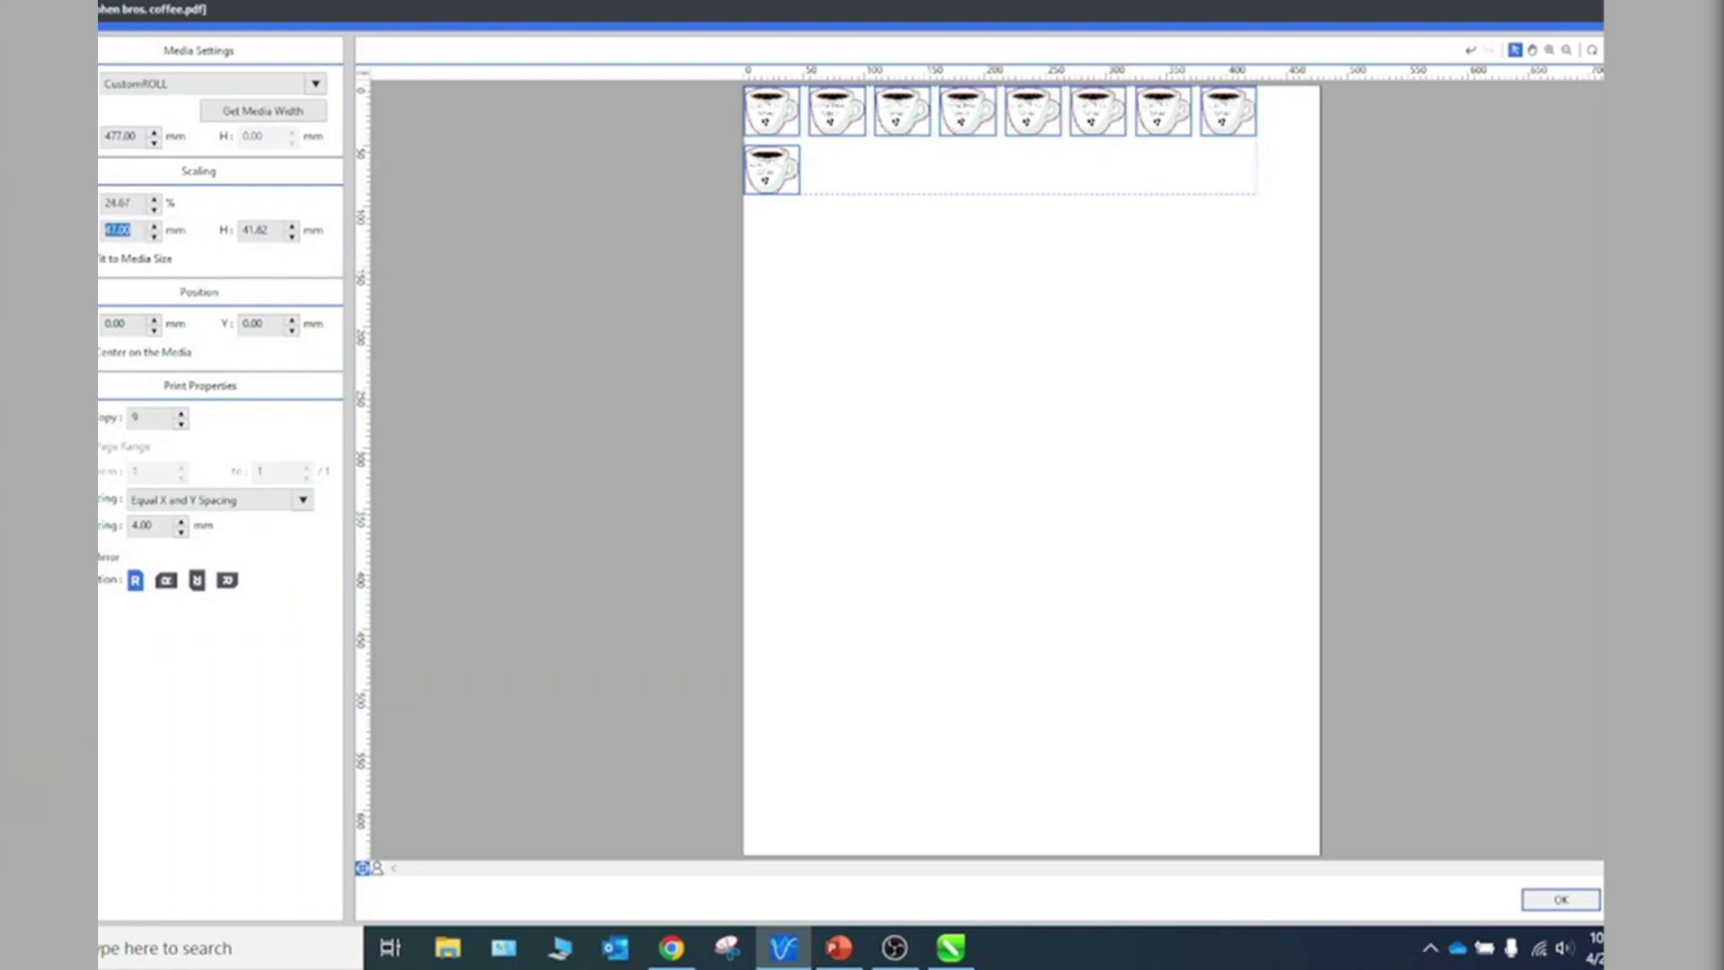
{"action": "left_click", "coordinate": [181, 424]}
{"action": "left_click", "coordinate": [182, 415]}
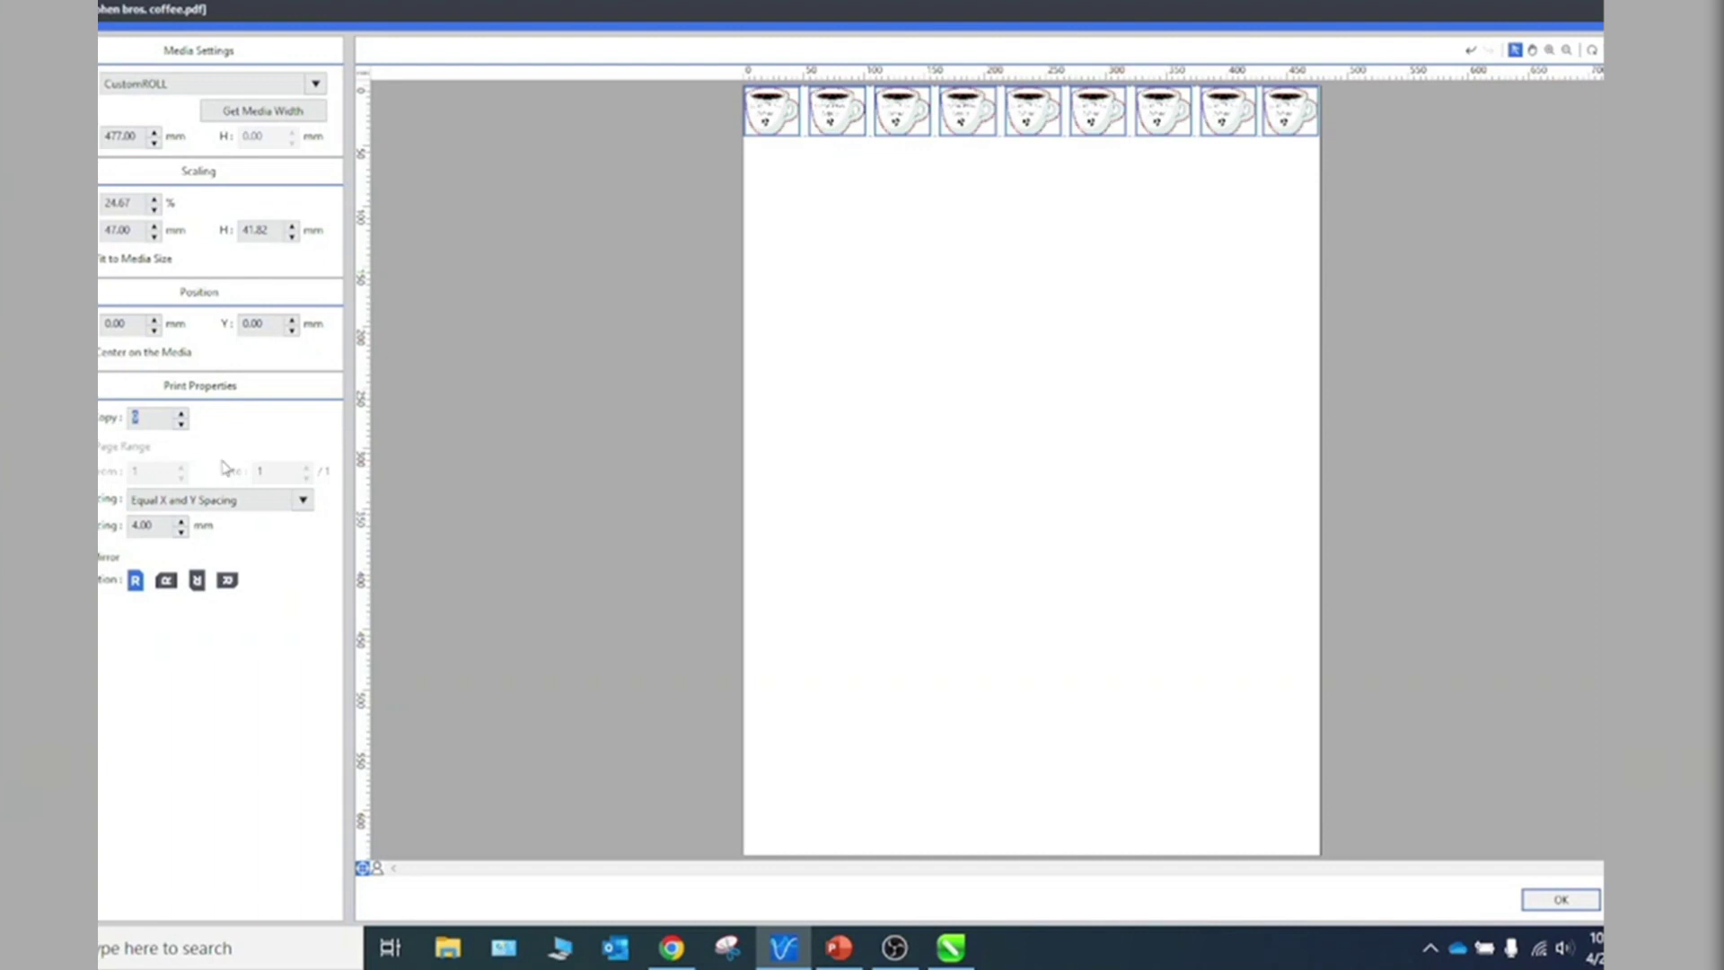
- Try a tighter tile spacing of 3 mm between the copies and set it back to 4 mm
{"action": "left_click", "coordinate": [181, 532]}
{"action": "left_click", "coordinate": [181, 531]}
{"action": "left_click", "coordinate": [181, 531]}
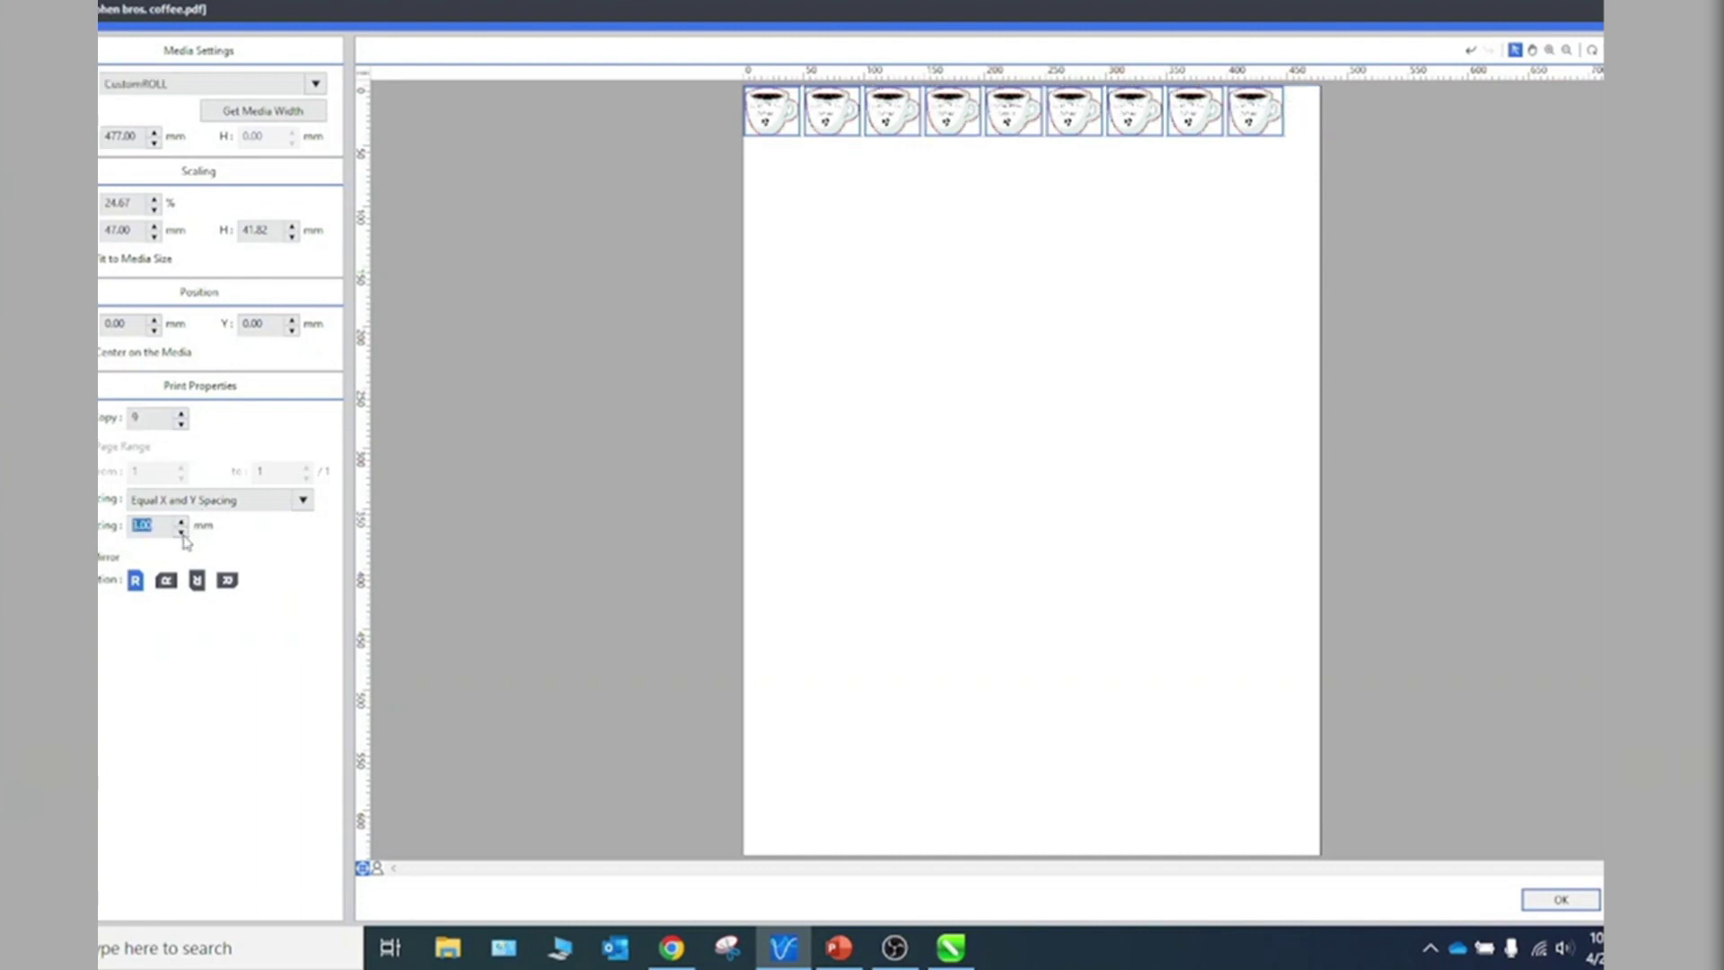
{"action": "left_click", "coordinate": [182, 522]}
{"action": "left_click", "coordinate": [183, 522]}
{"action": "left_click", "coordinate": [182, 522]}
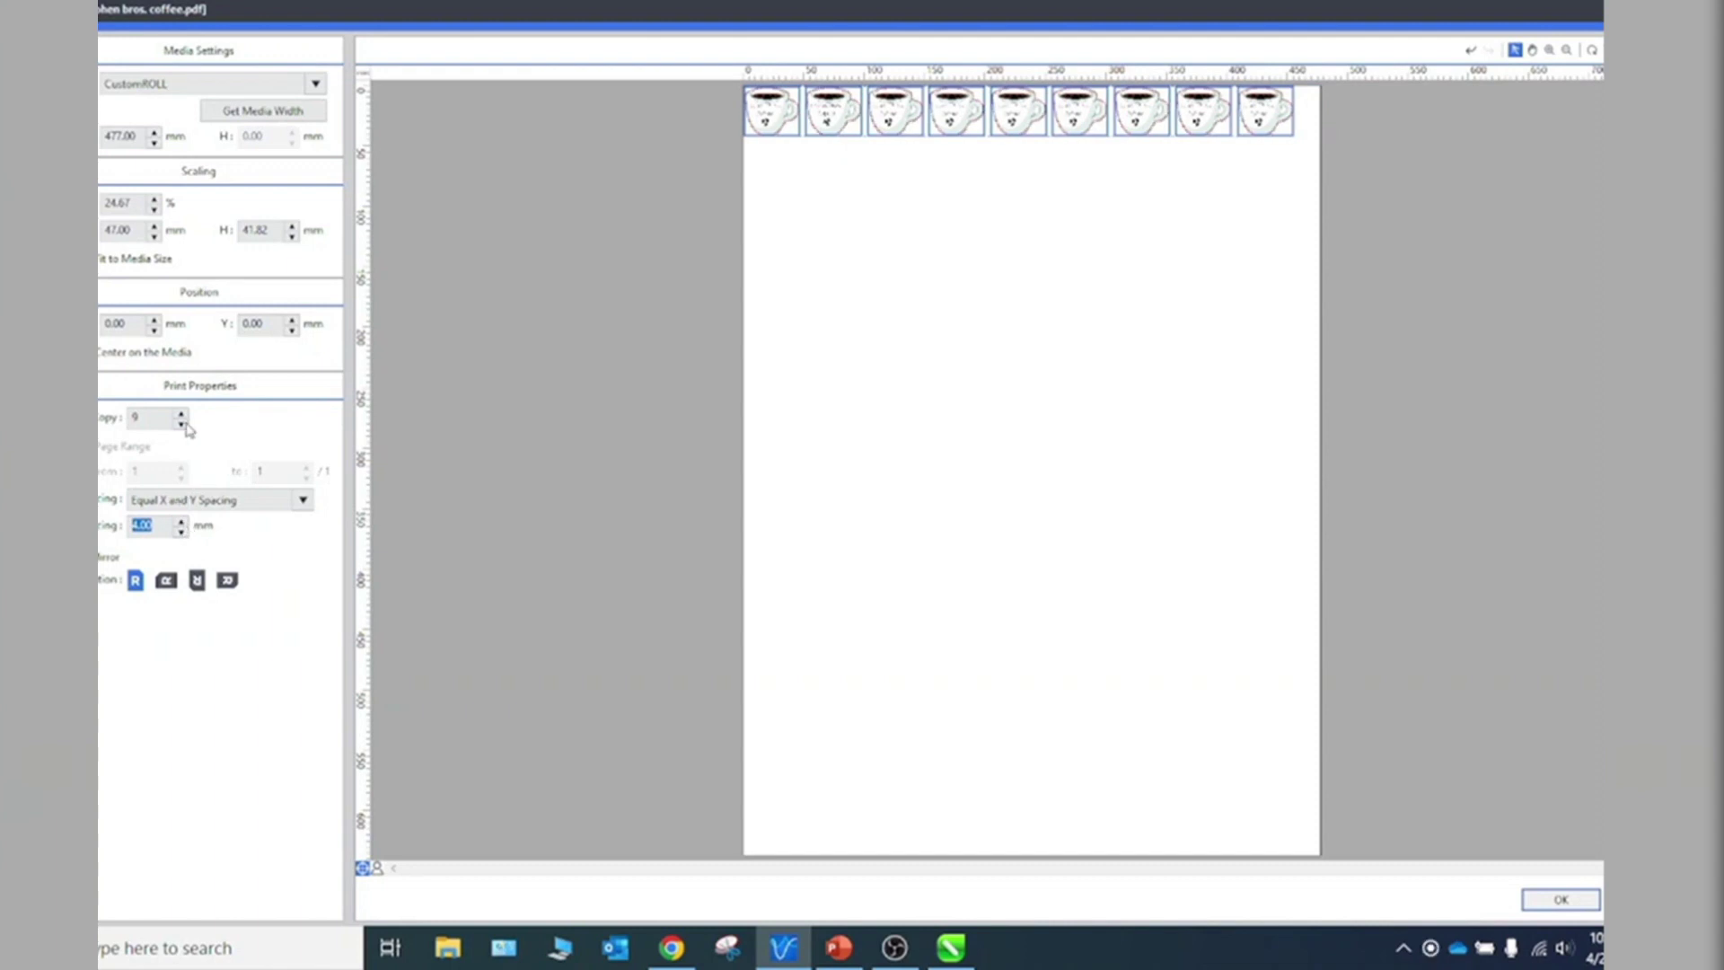
- Center the row of mugs on the media and set the tile spacing to 6 mm
{"action": "left_click", "coordinate": [100, 352]}
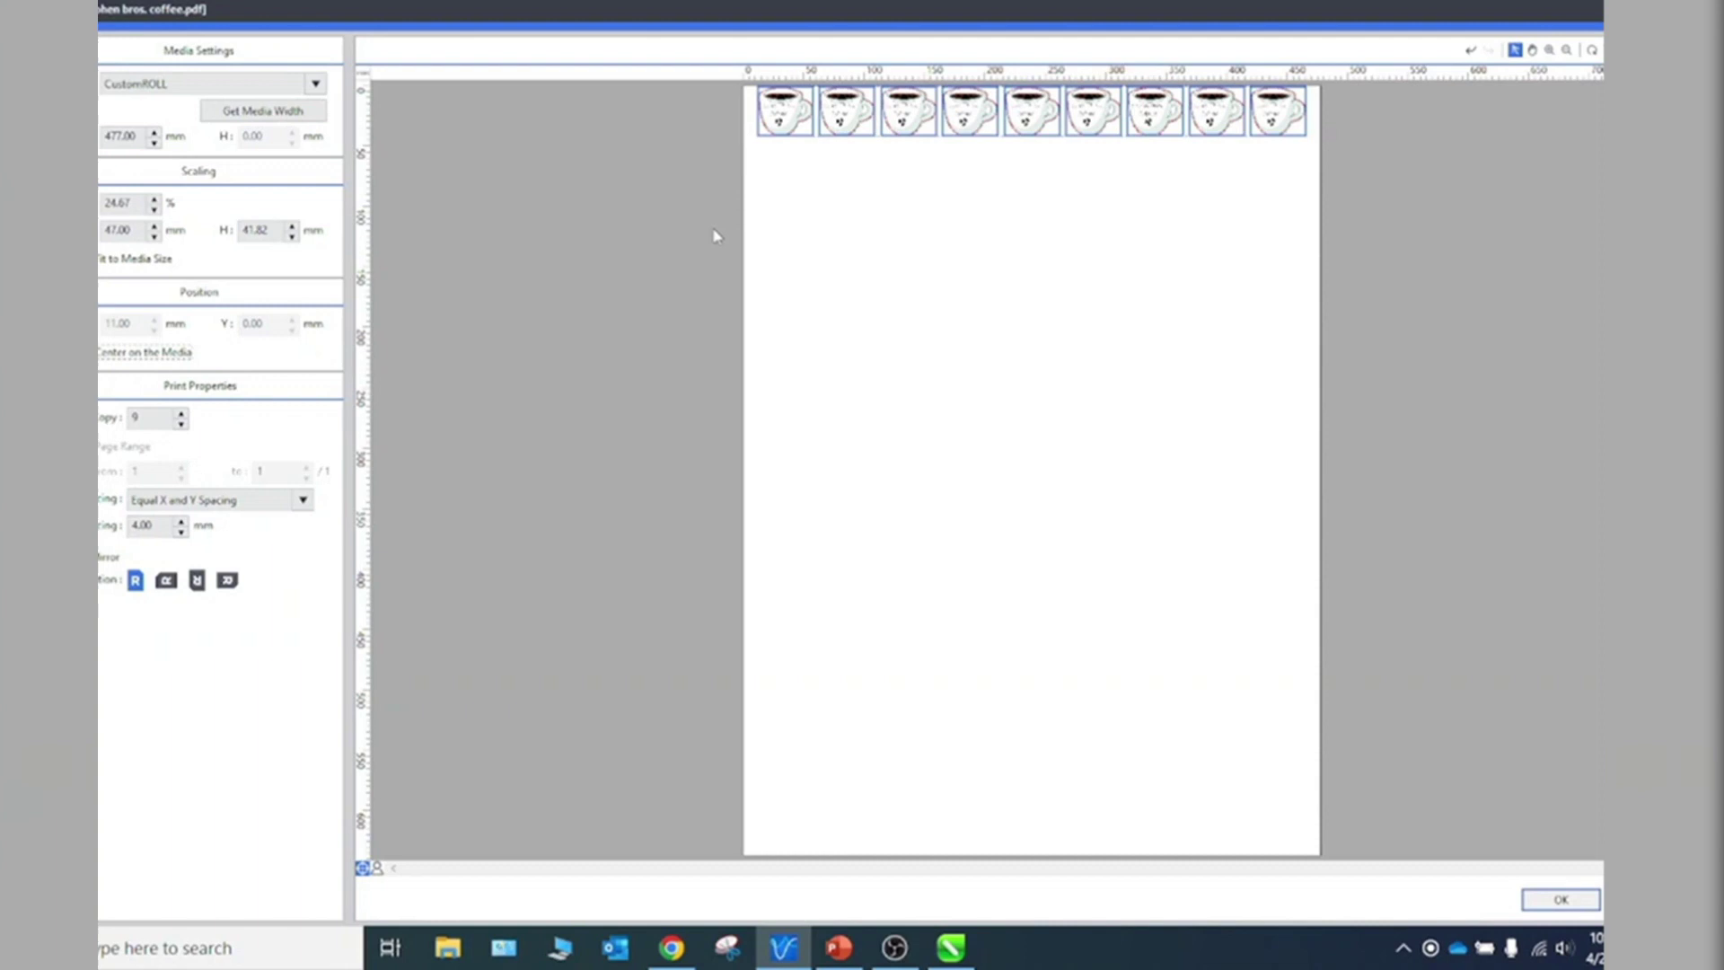
{"action": "left_click", "coordinate": [181, 521]}
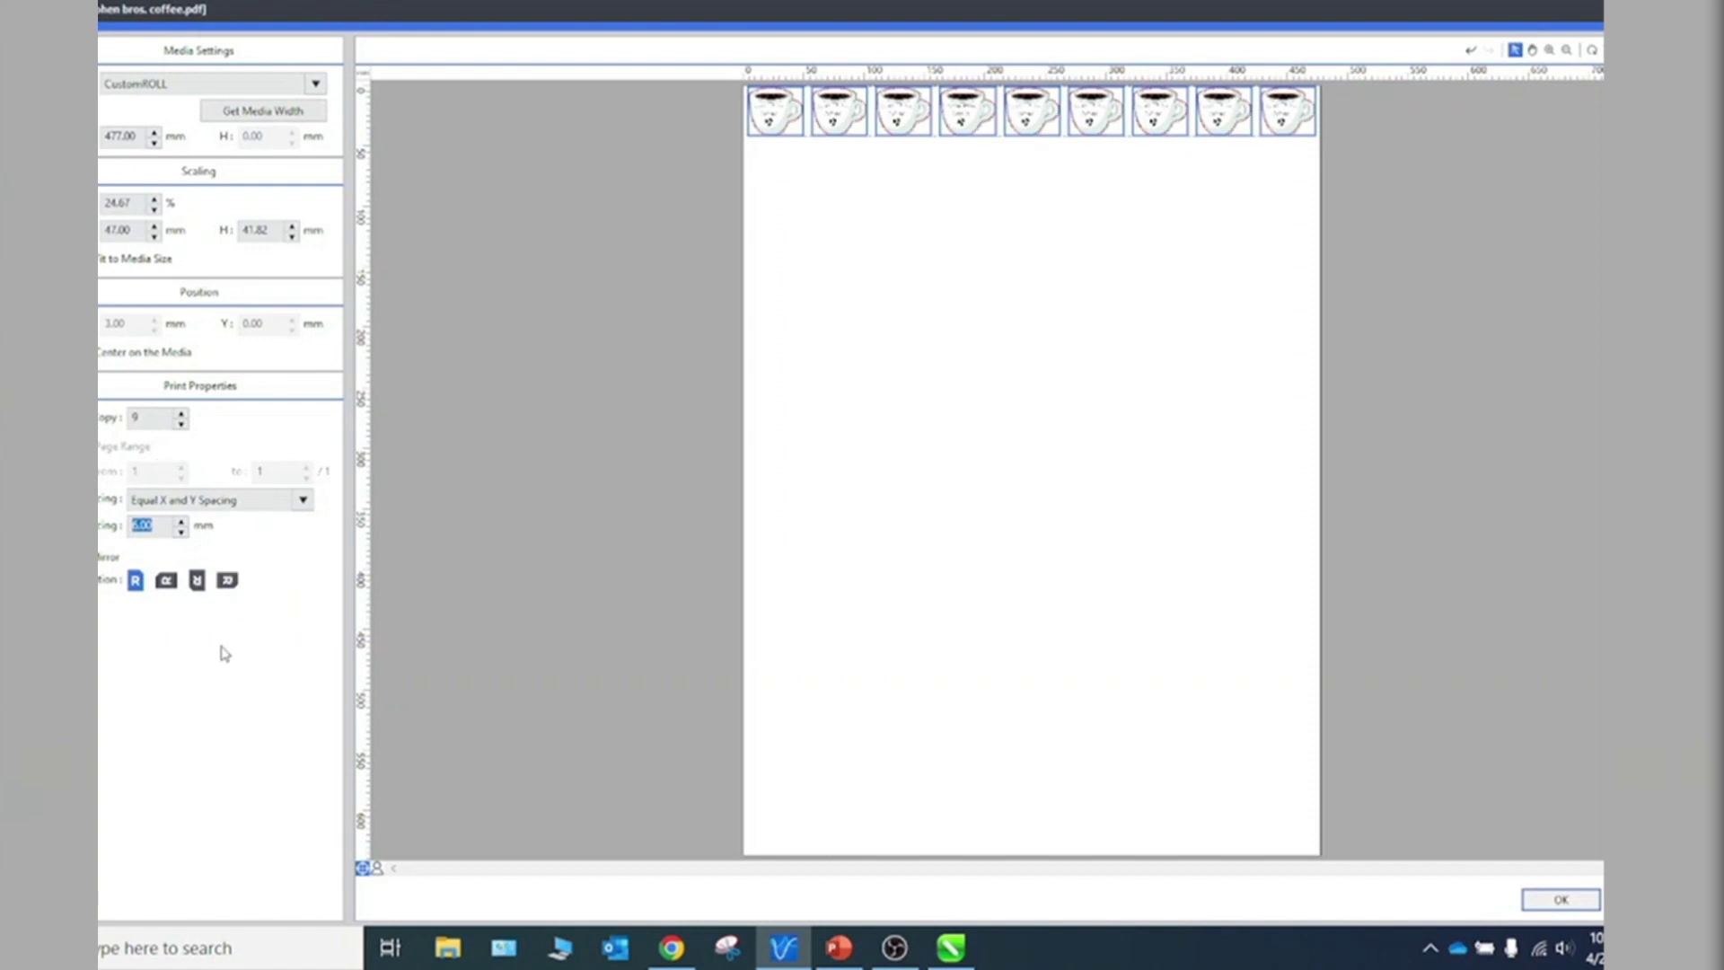
- Try the rotated orientations on the row of mugs and return it to the upright orientation
{"action": "left_click", "coordinate": [168, 581]}
{"action": "left_click", "coordinate": [197, 581]}
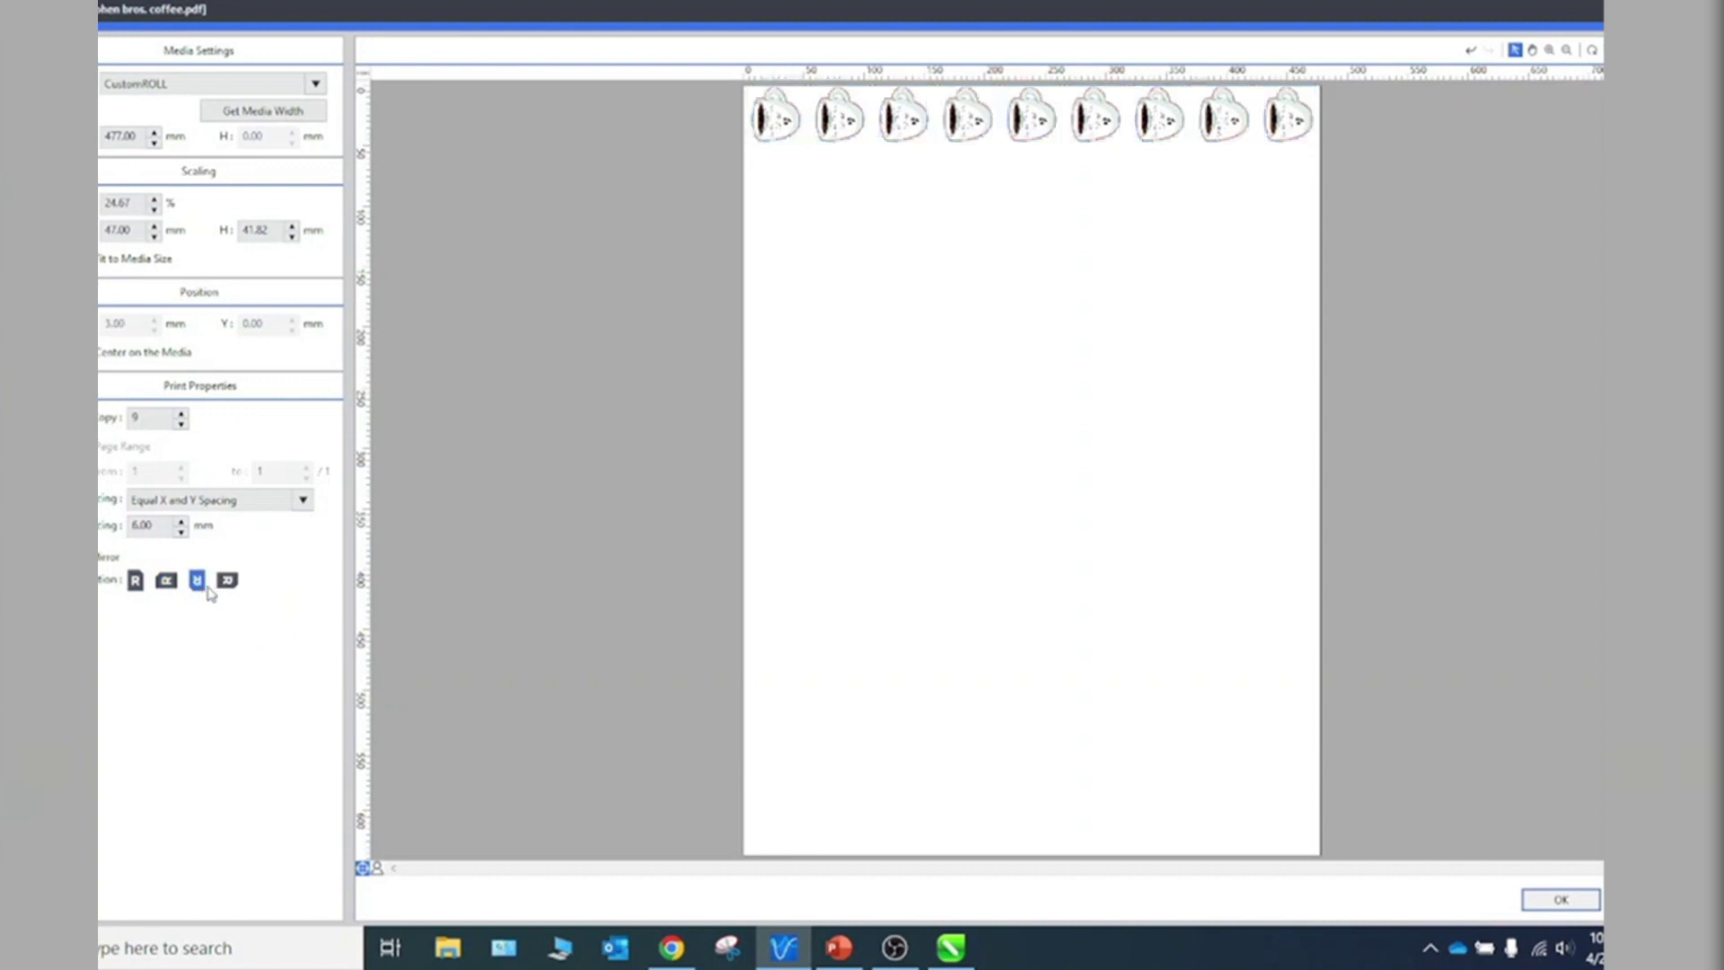
{"action": "left_click", "coordinate": [228, 580]}
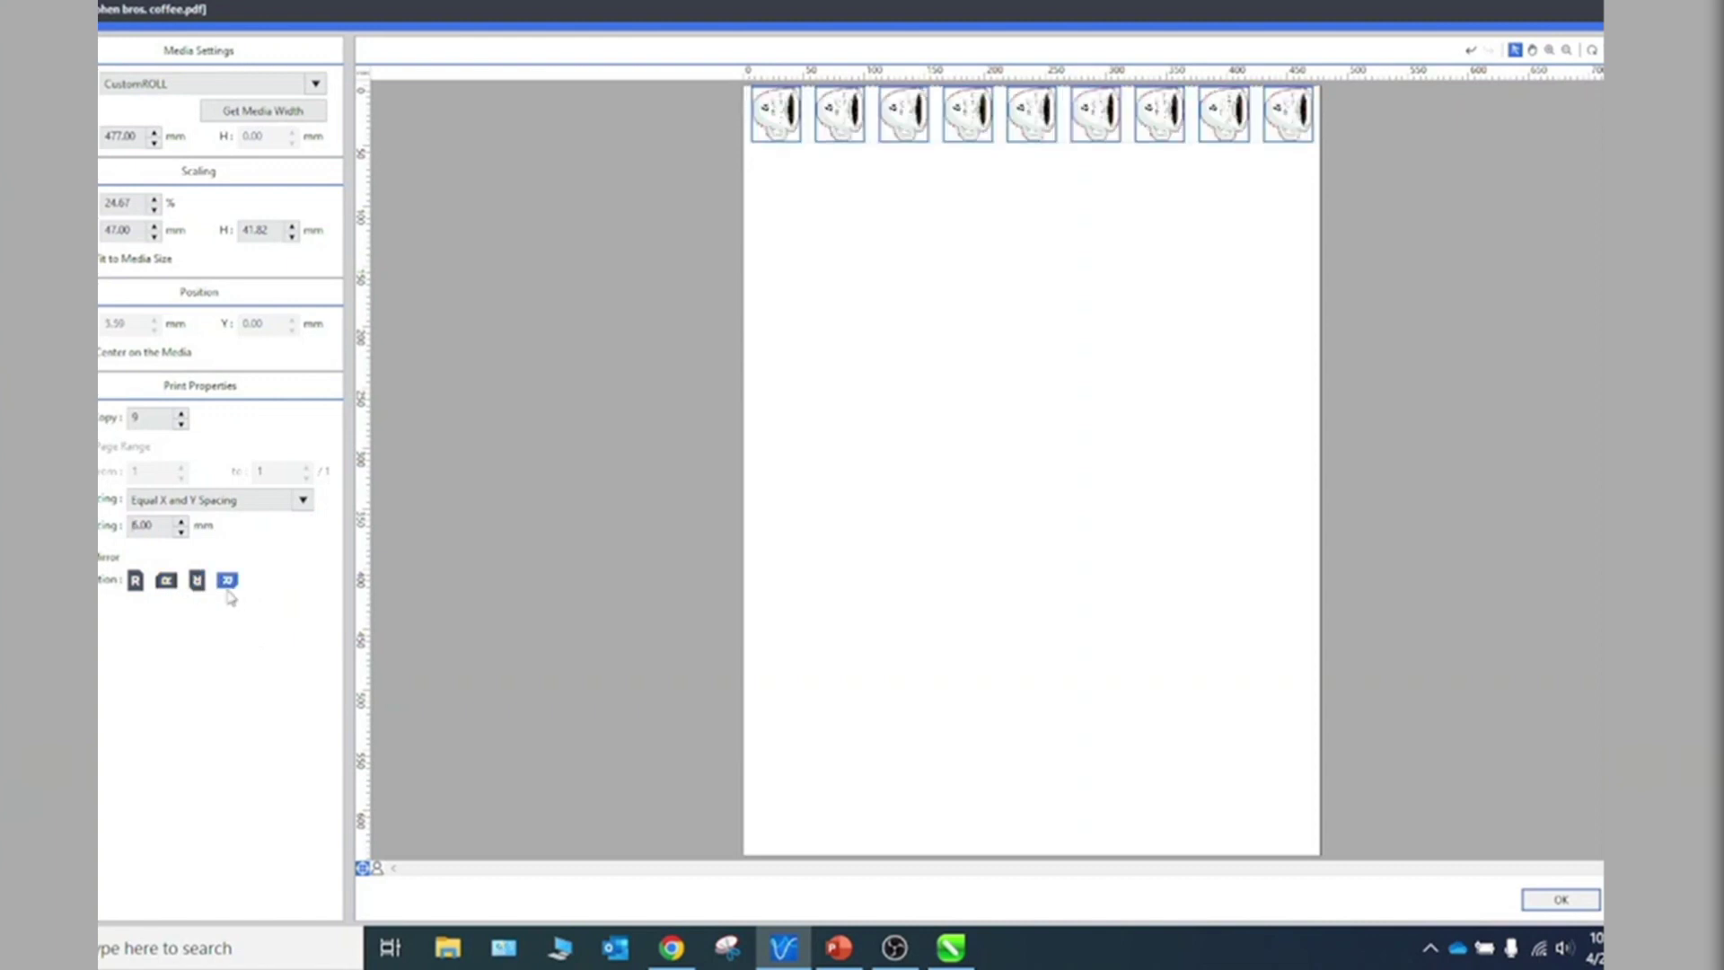
{"action": "left_click", "coordinate": [136, 582]}
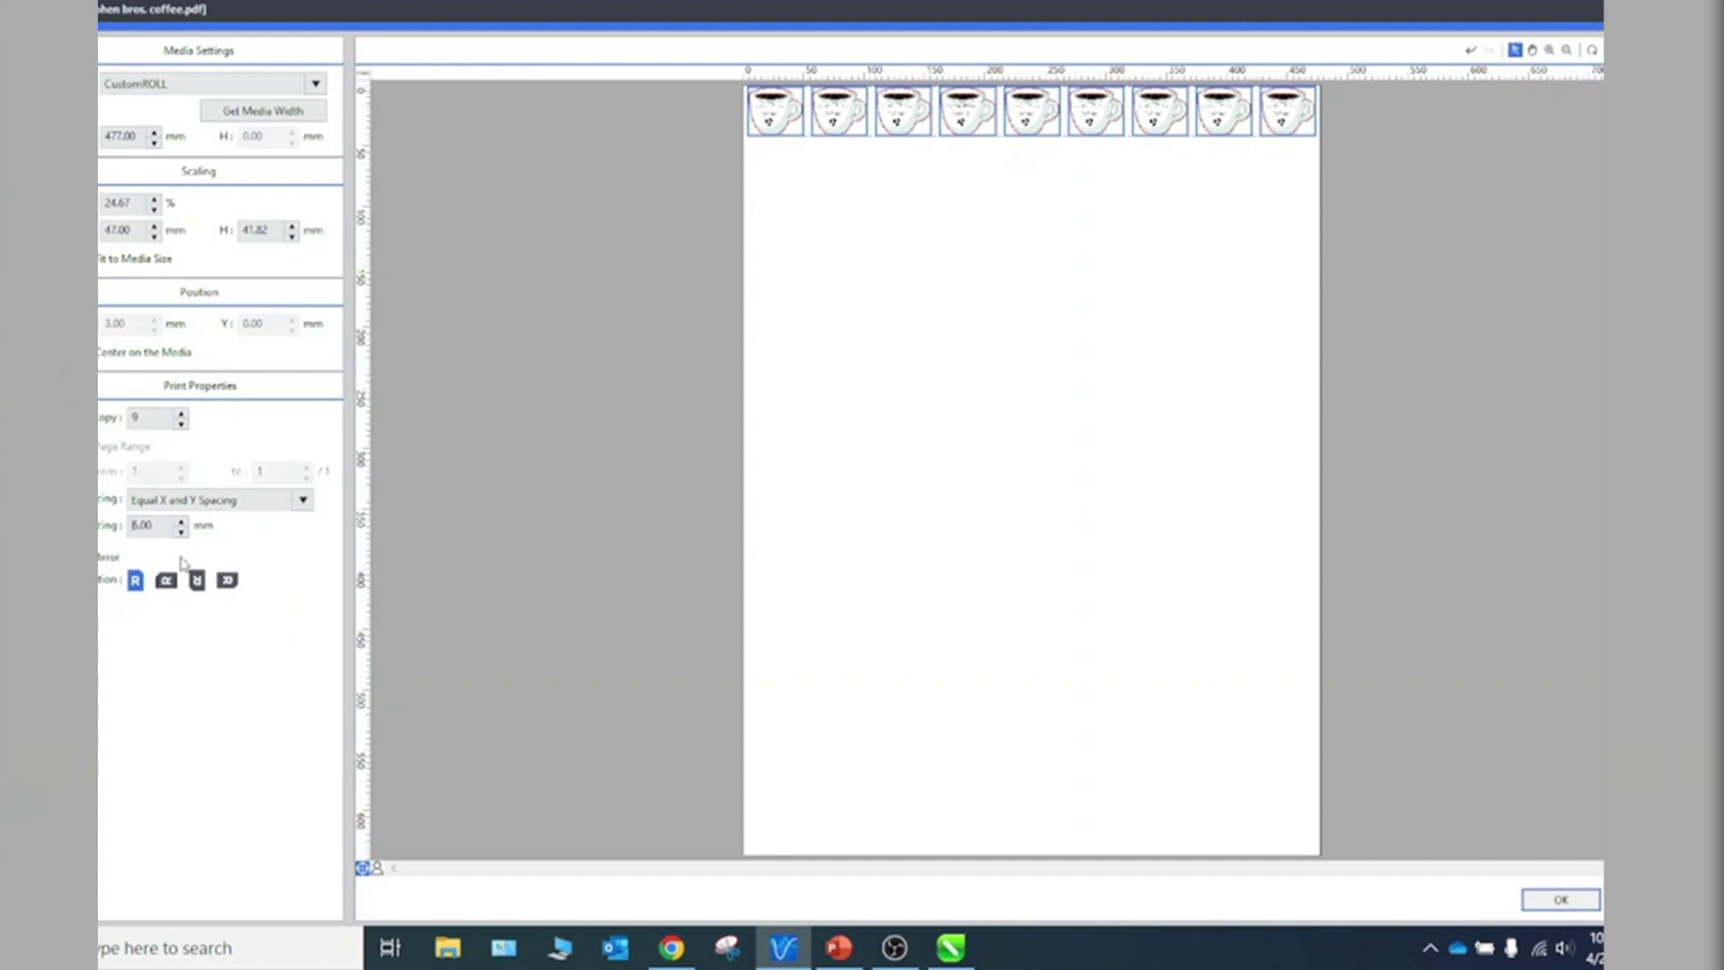
- Rotate the mugs 180 degrees and set the print quality to Draft
{"action": "left_click", "coordinate": [197, 580]}
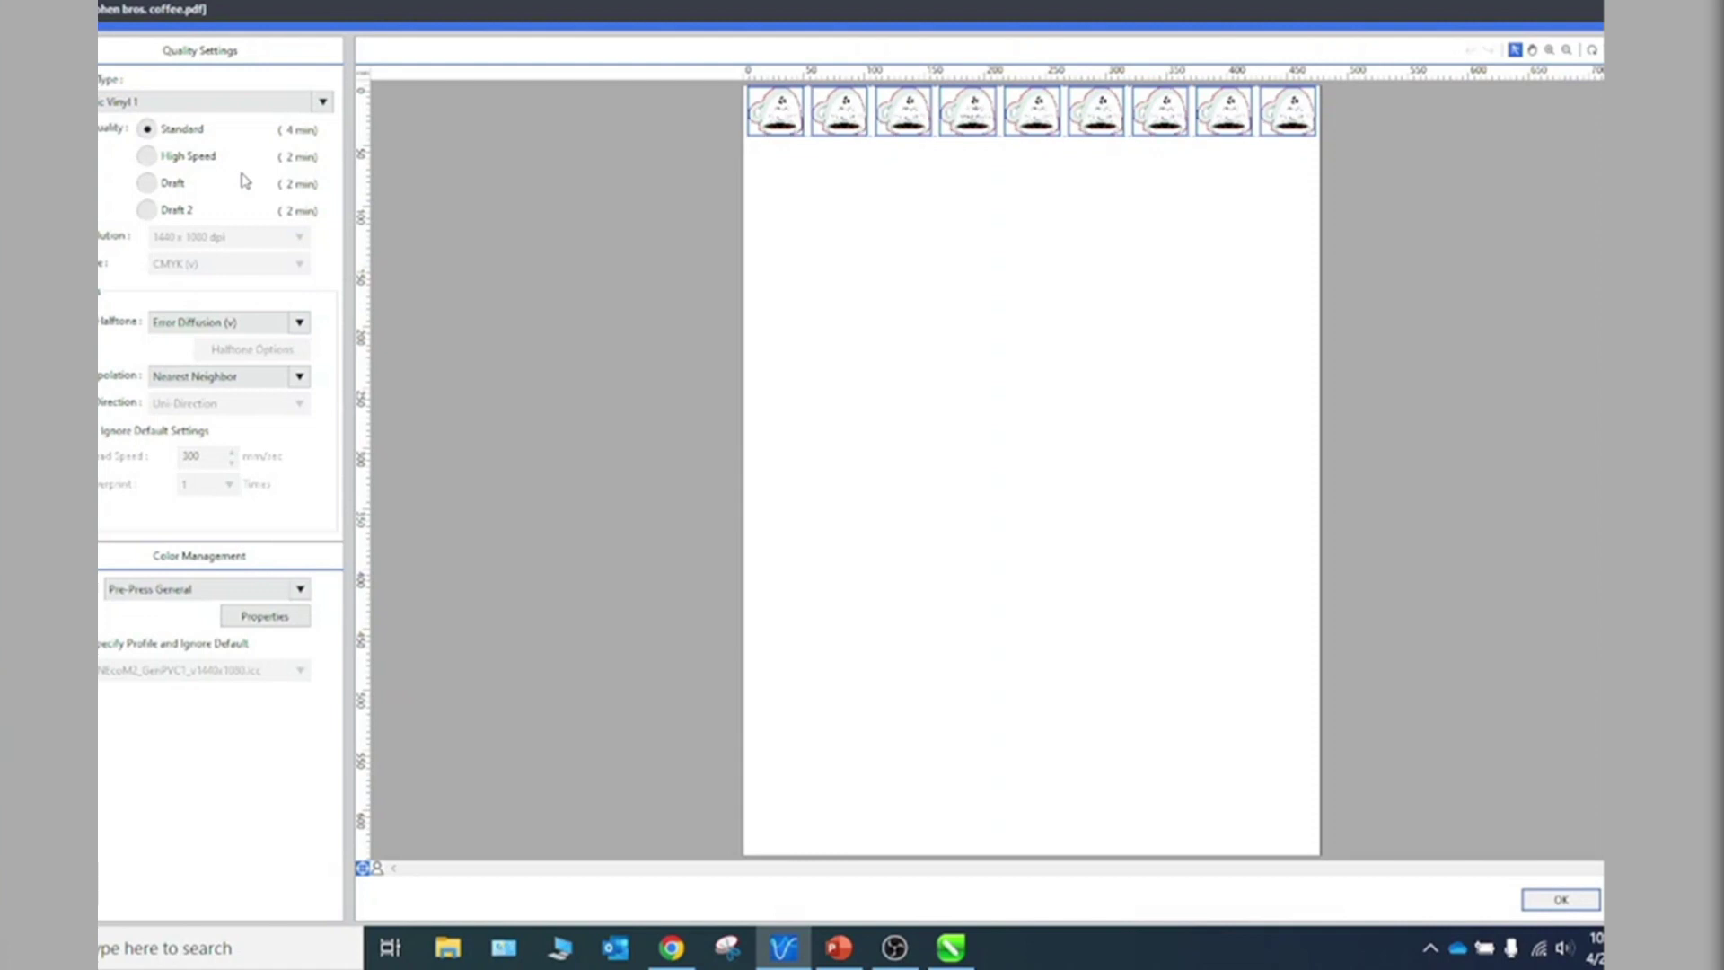
{"action": "left_click", "coordinate": [148, 184]}
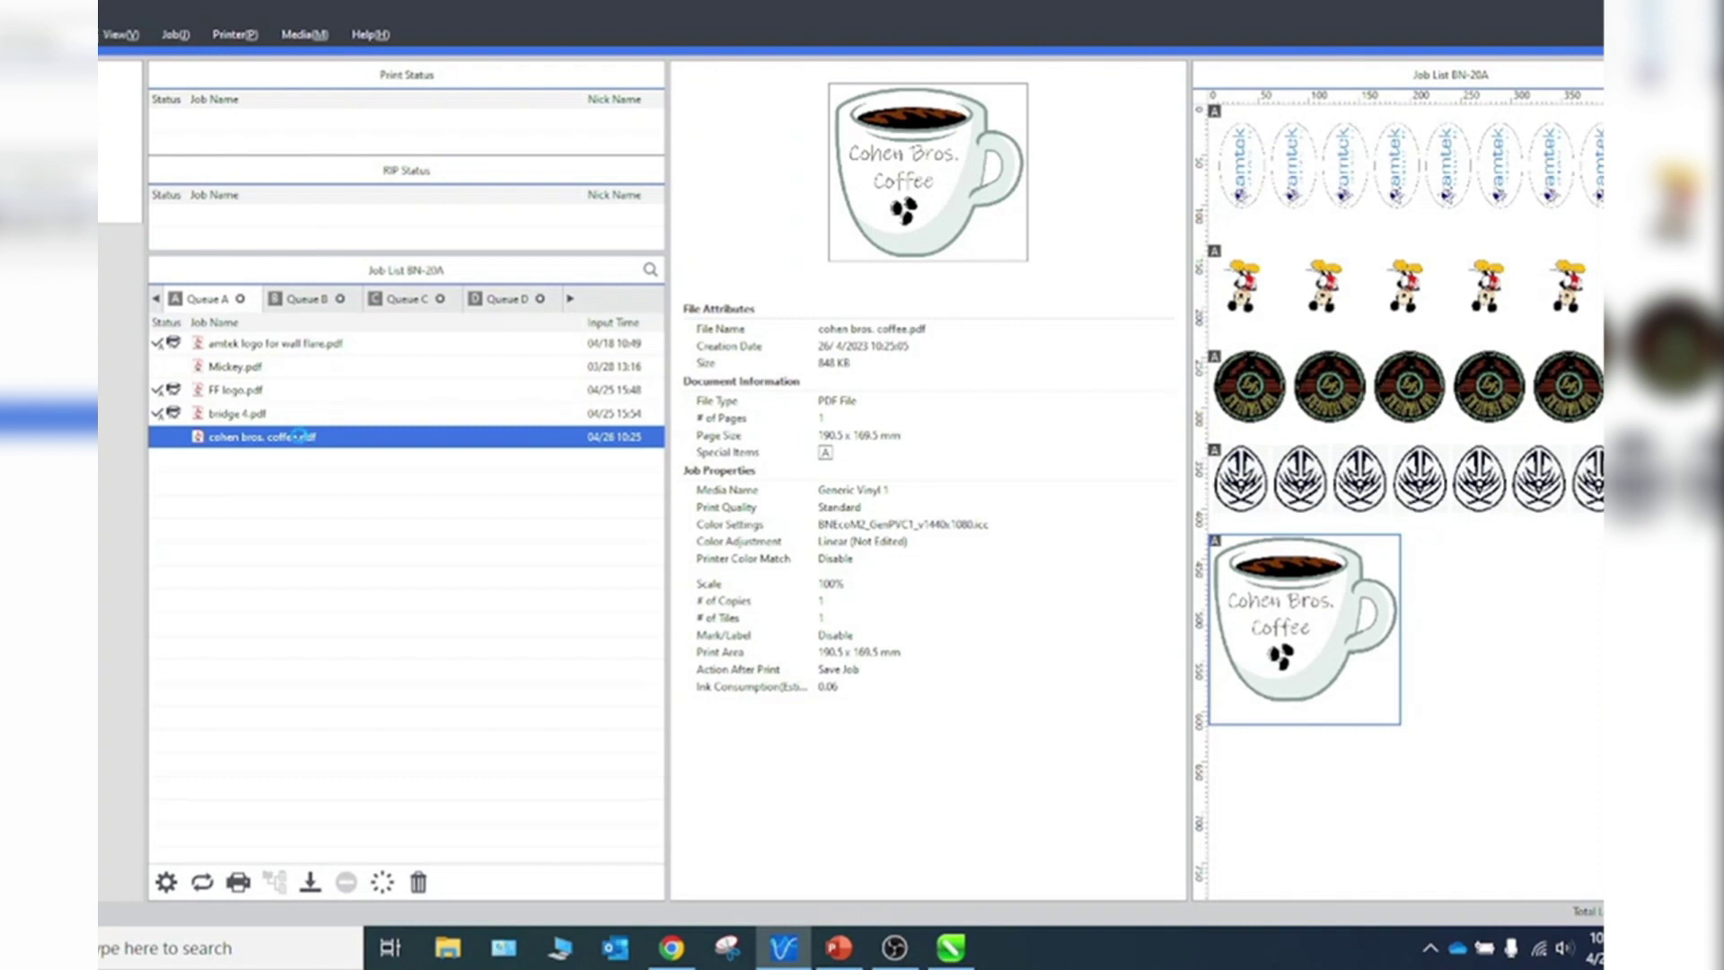
- In the cohen bros. coffee.pdf job settings, get the media width from the printer and lay out 9 mugs, each 47 mm wide
{"action": "double_click", "coordinate": [299, 436]}
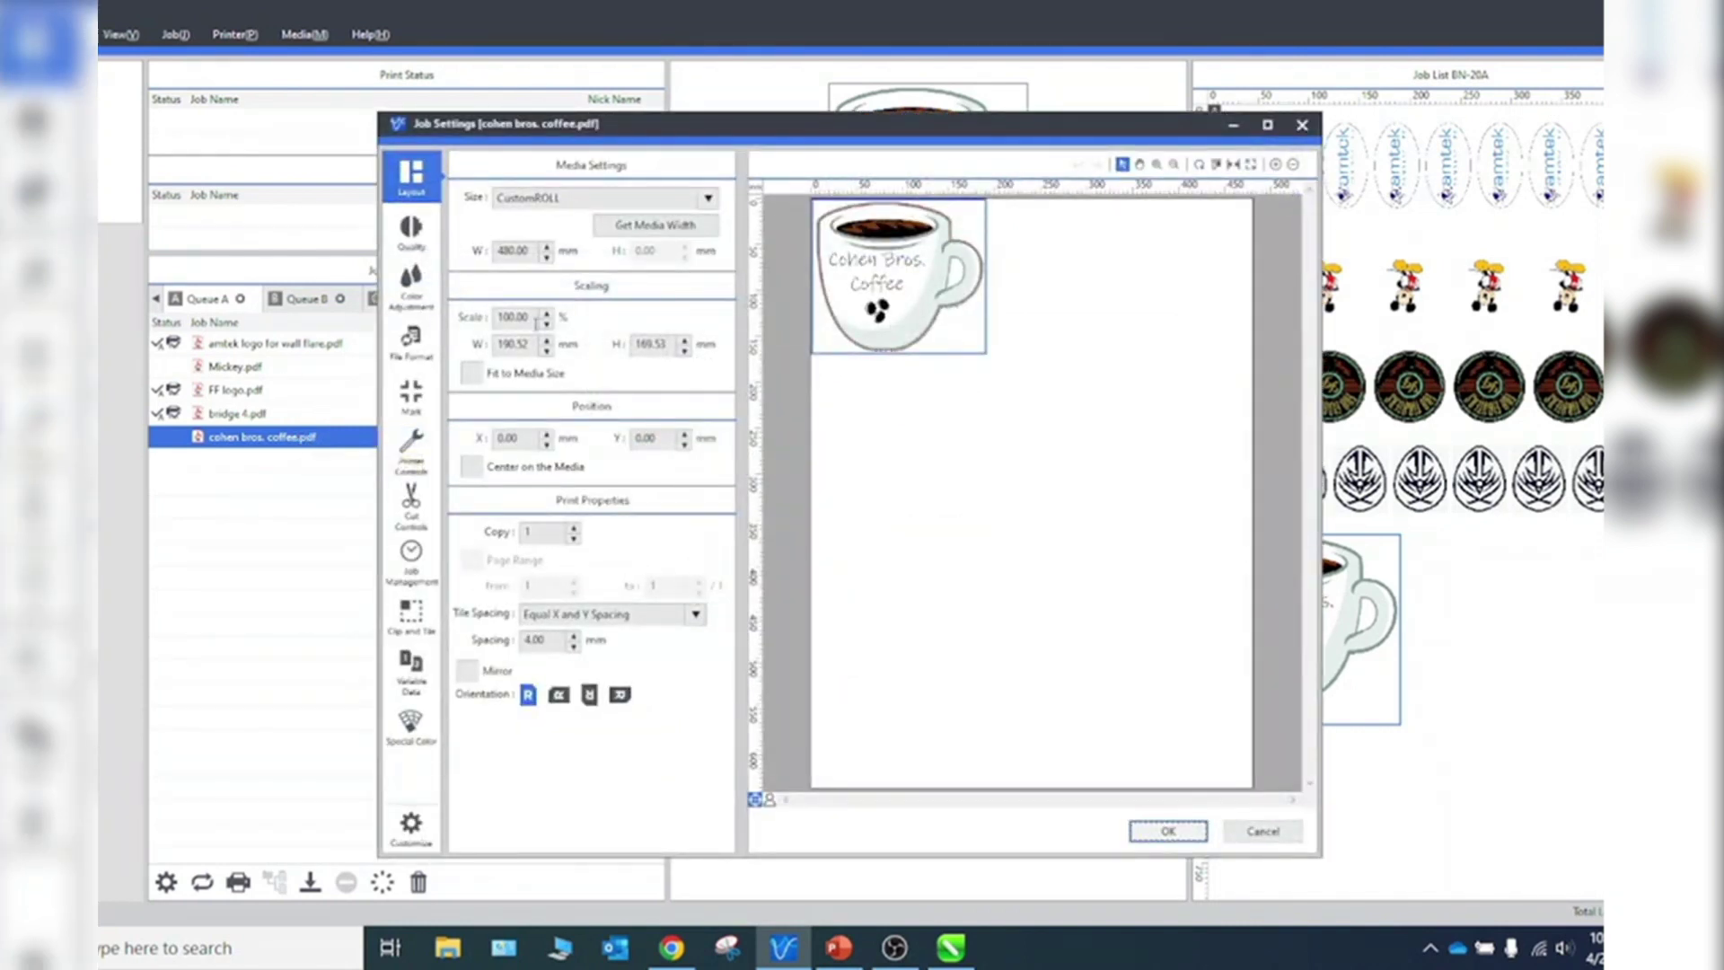
{"action": "left_click", "coordinate": [640, 224]}
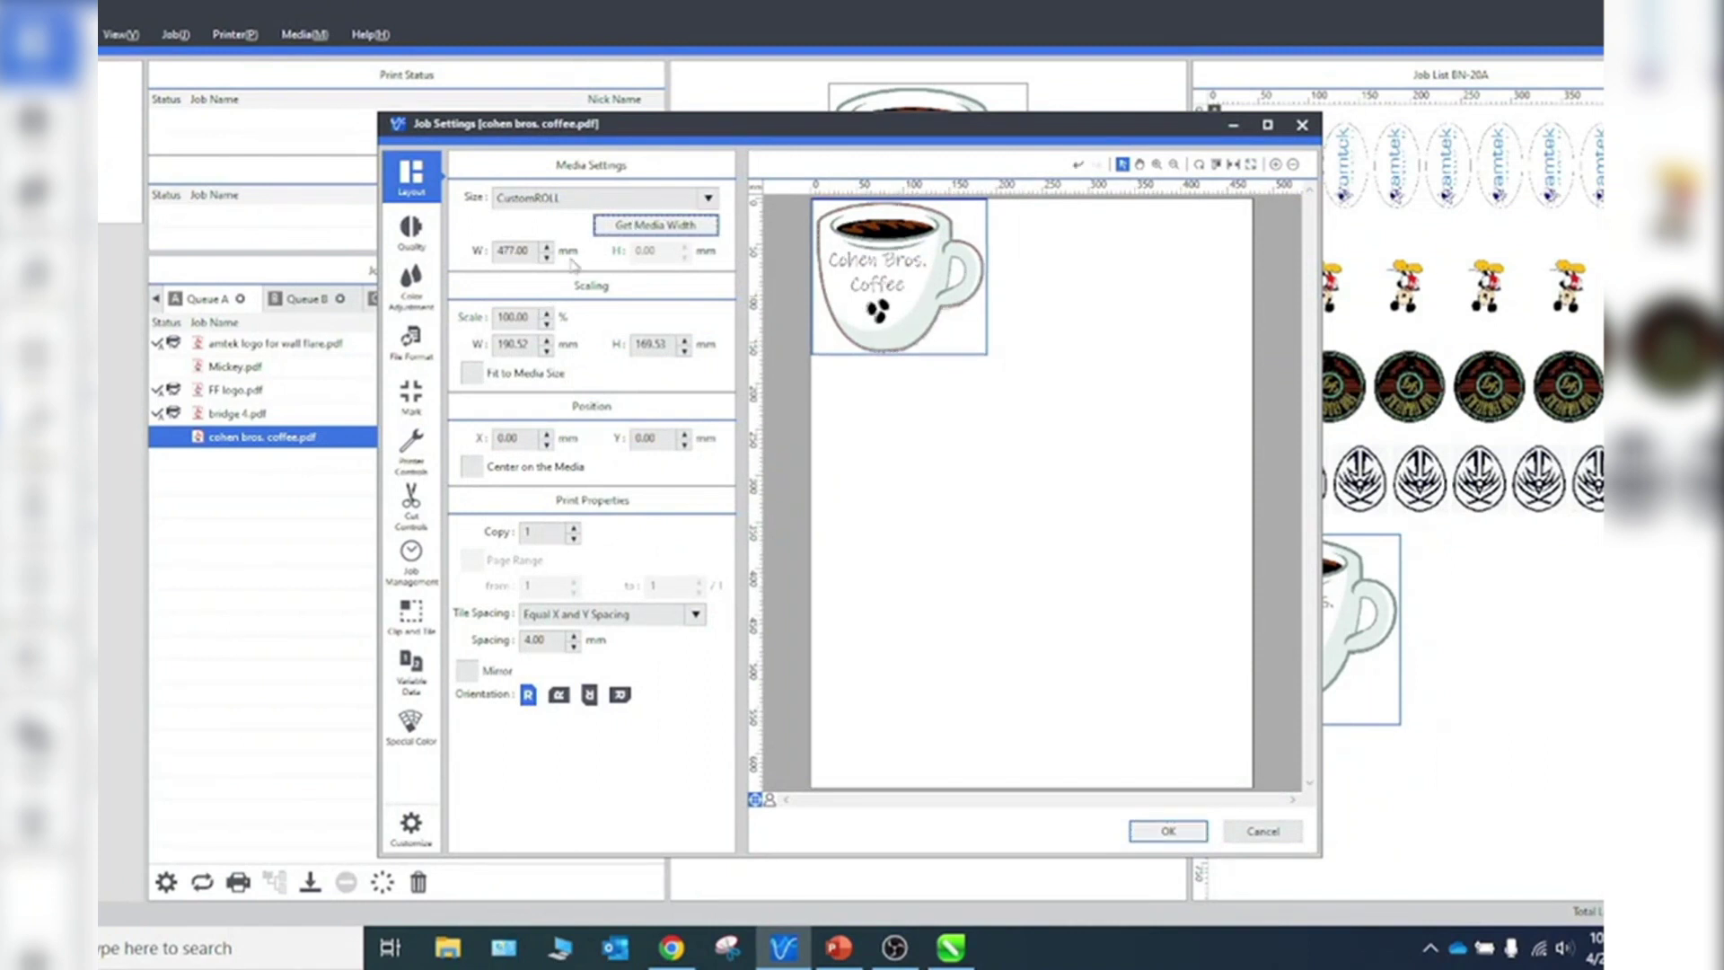
{"action": "left_click_drag", "start_coordinate": [522, 316], "coordinate": [477, 344]}
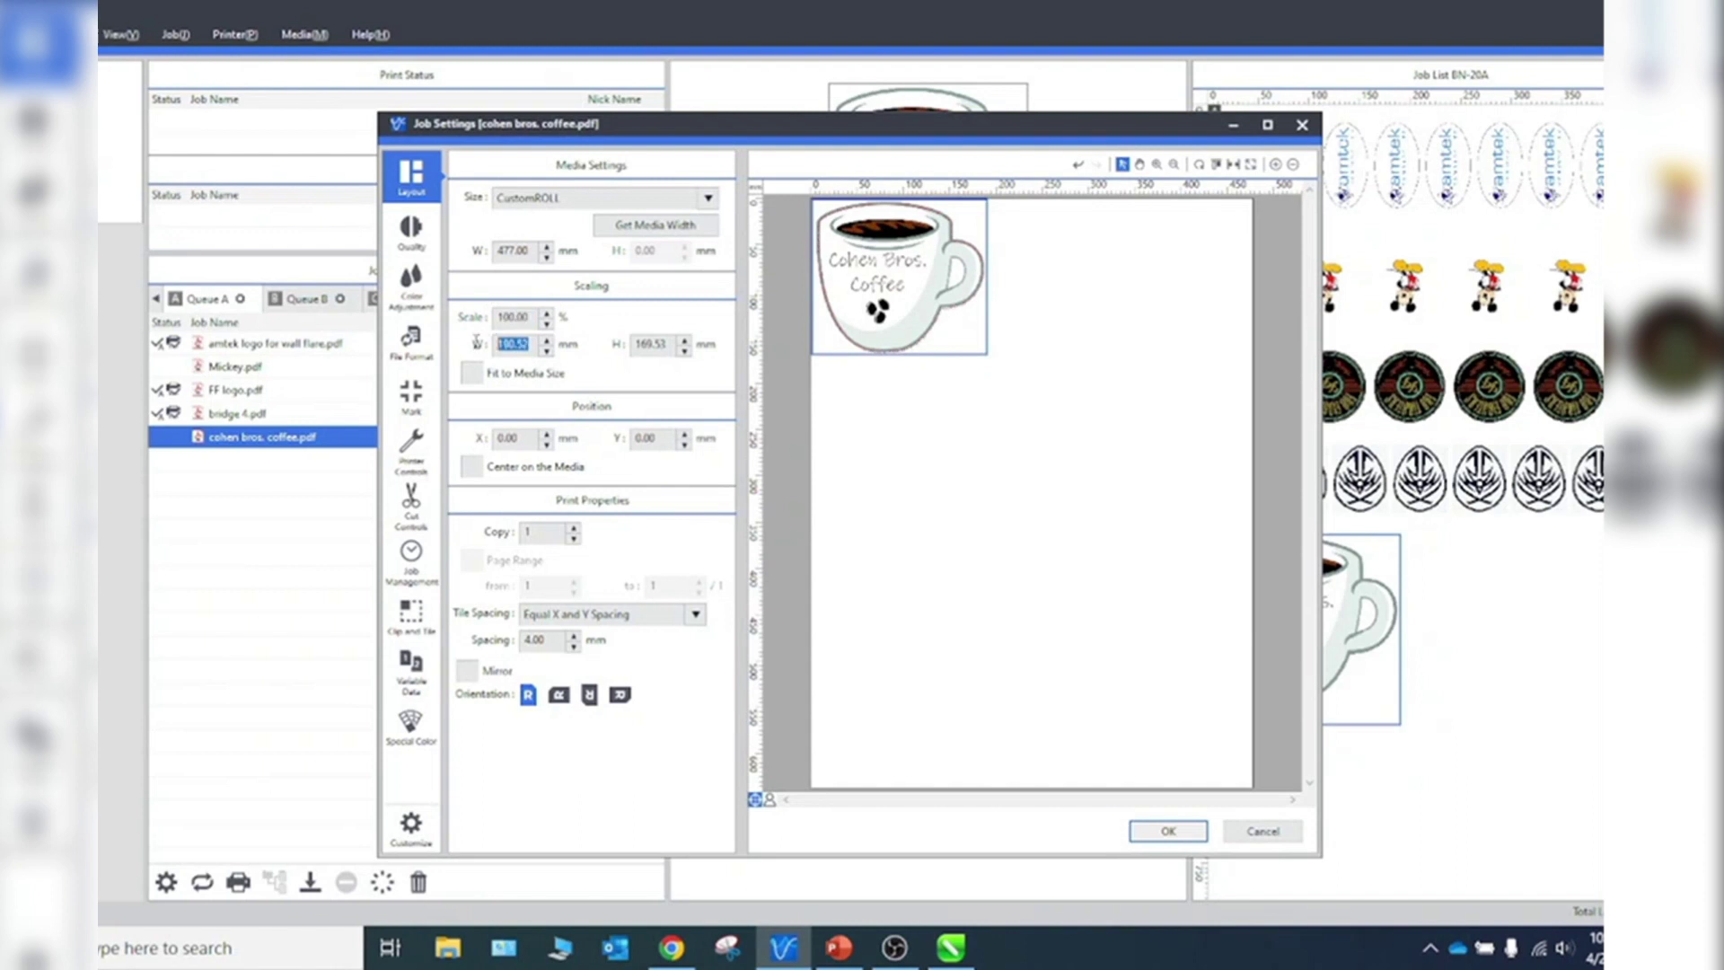
{"action": "type", "text": "47"}
{"action": "left_click", "coordinate": [579, 530]}
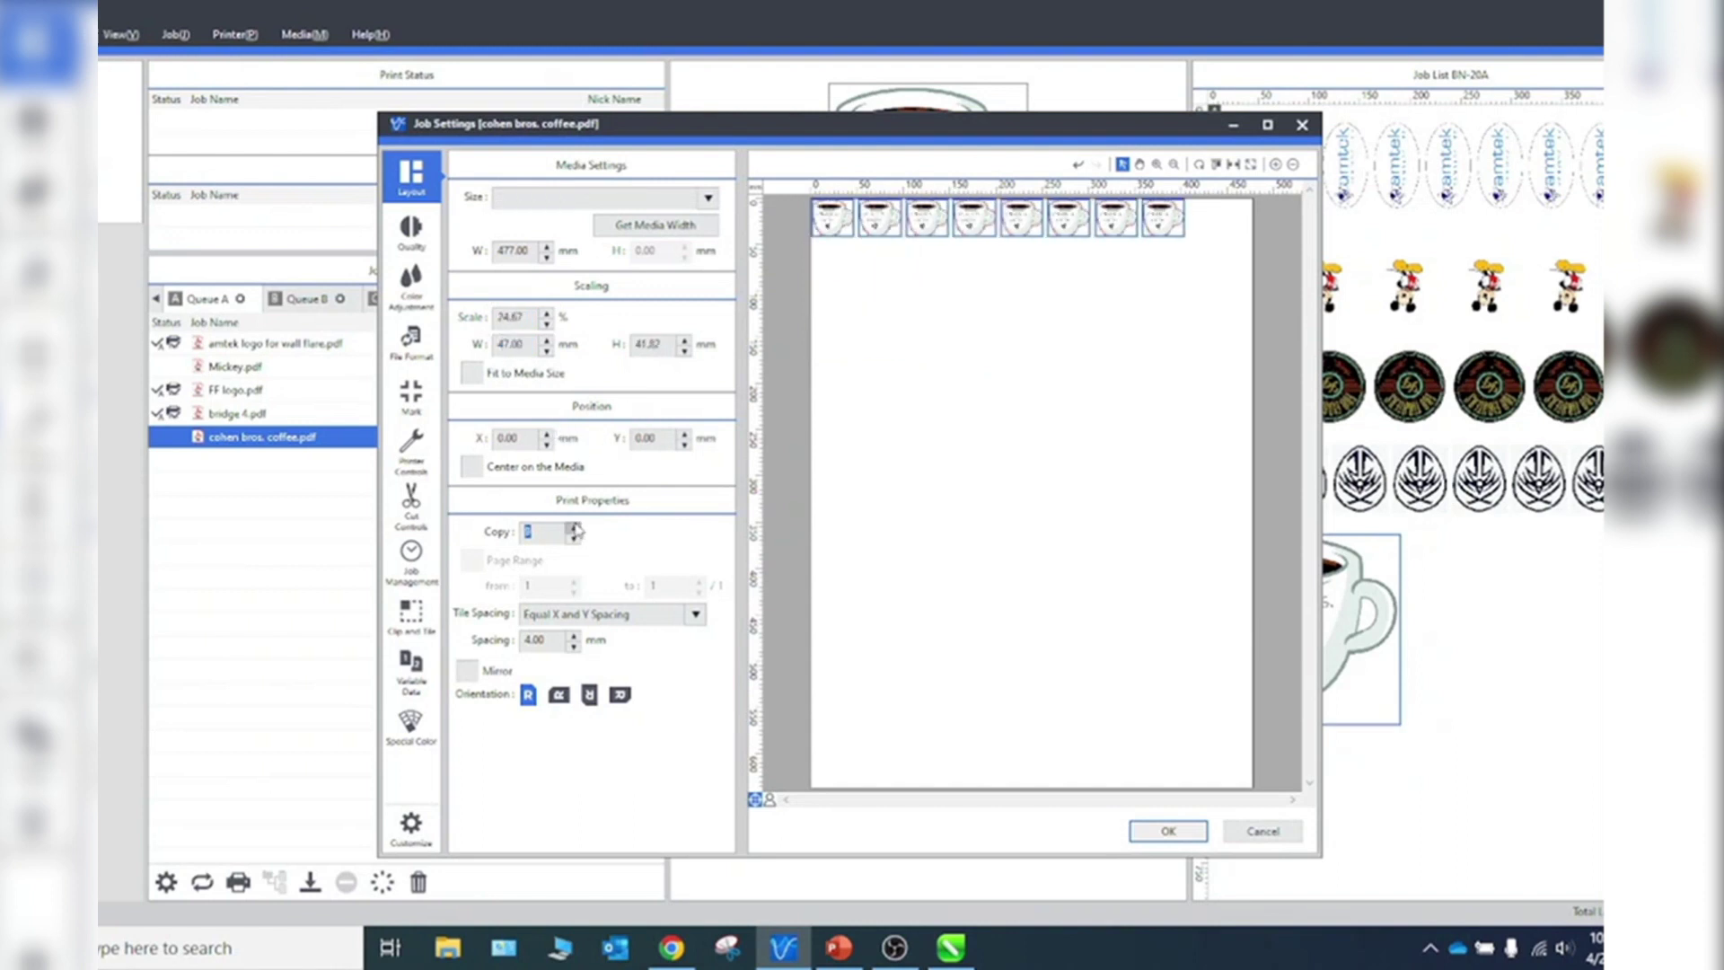
- Center the row of mugs on the media with 6 mm tile spacing and rotate the mugs 180 degrees
{"action": "left_click", "coordinate": [472, 466]}
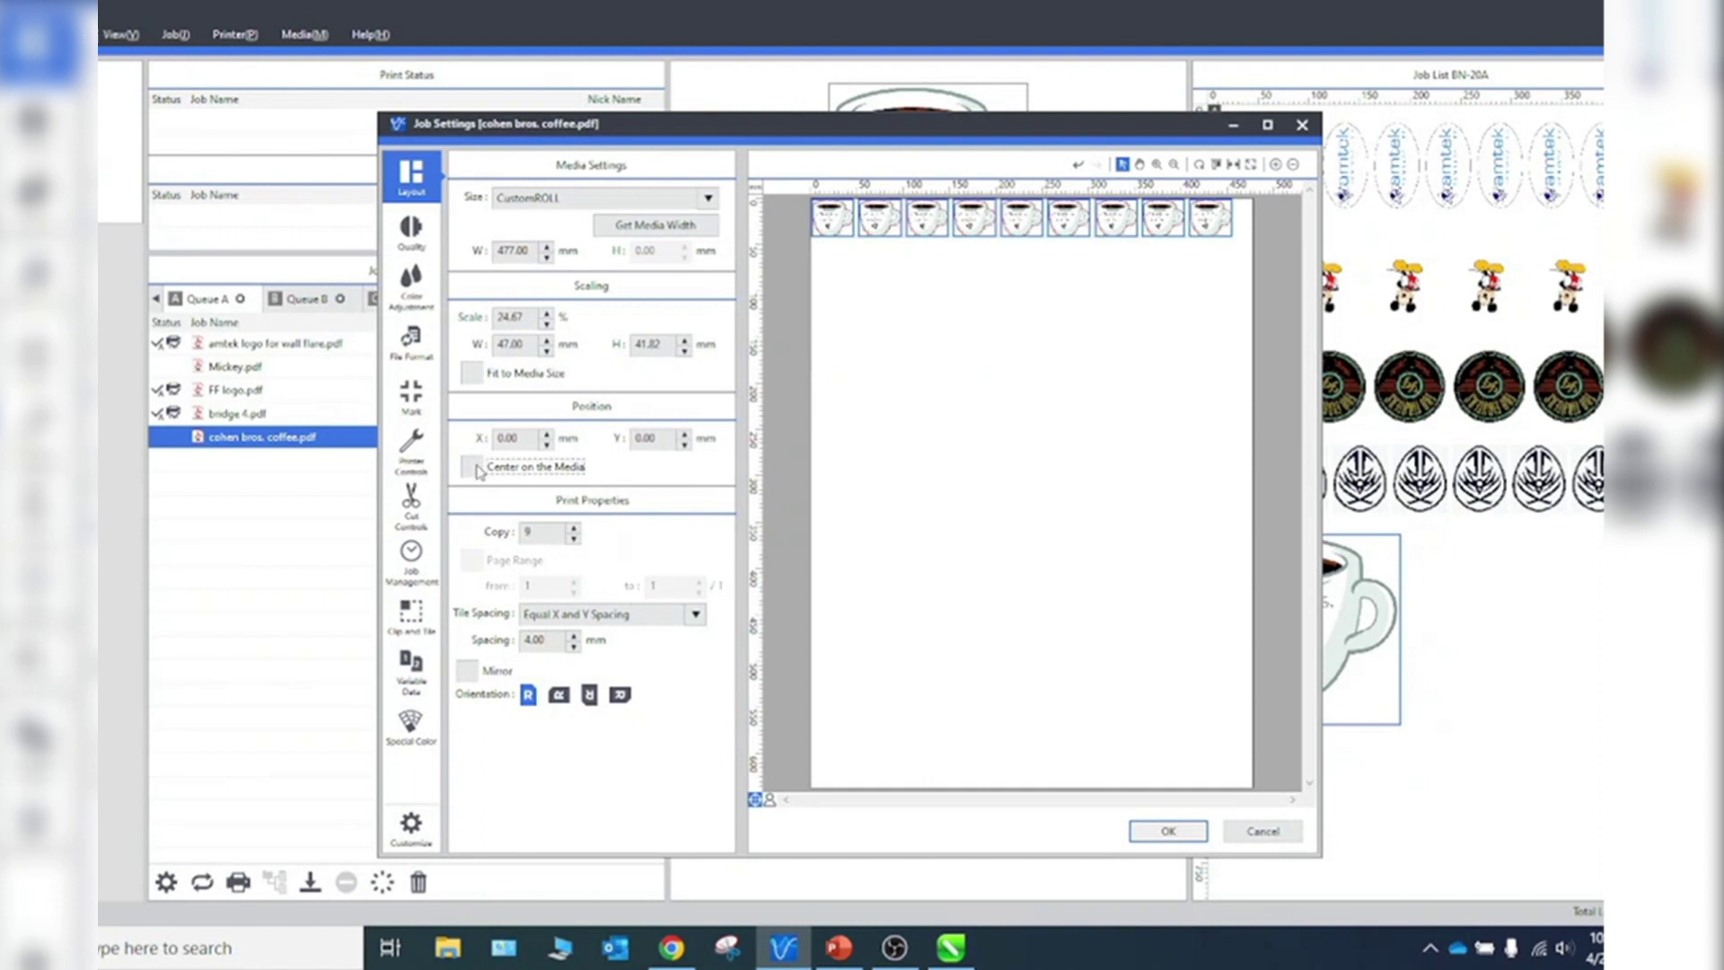
{"action": "left_click", "coordinate": [573, 645]}
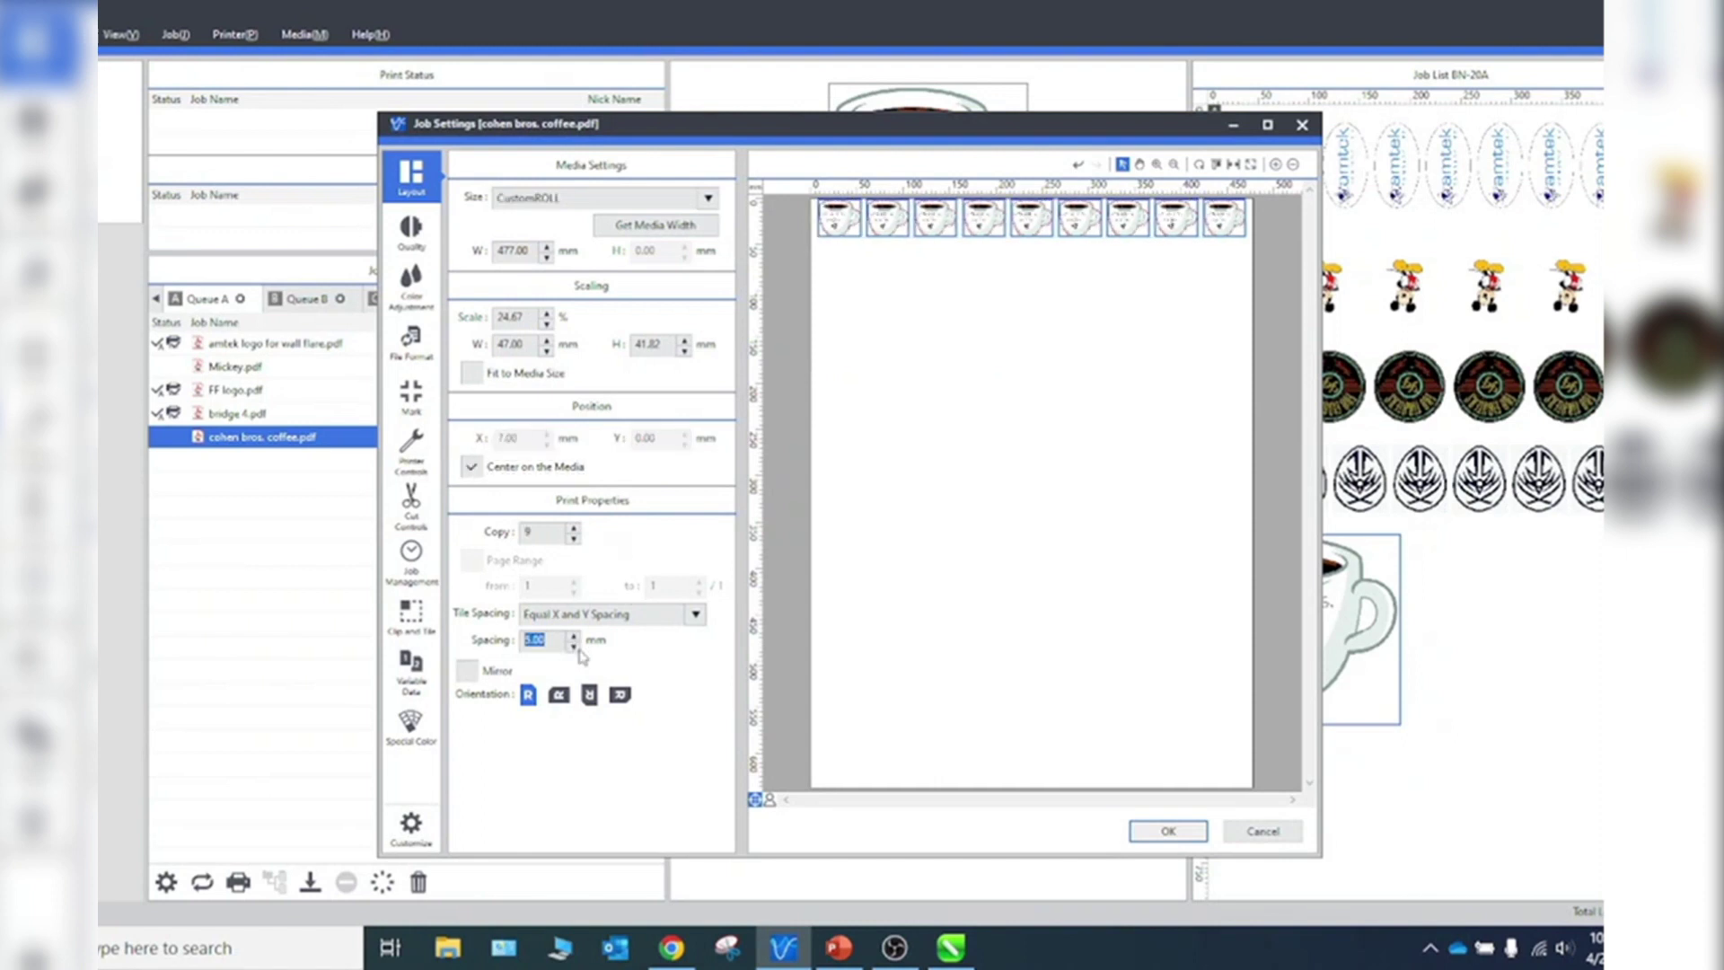
{"action": "left_click", "coordinate": [572, 633]}
{"action": "left_click", "coordinate": [589, 694]}
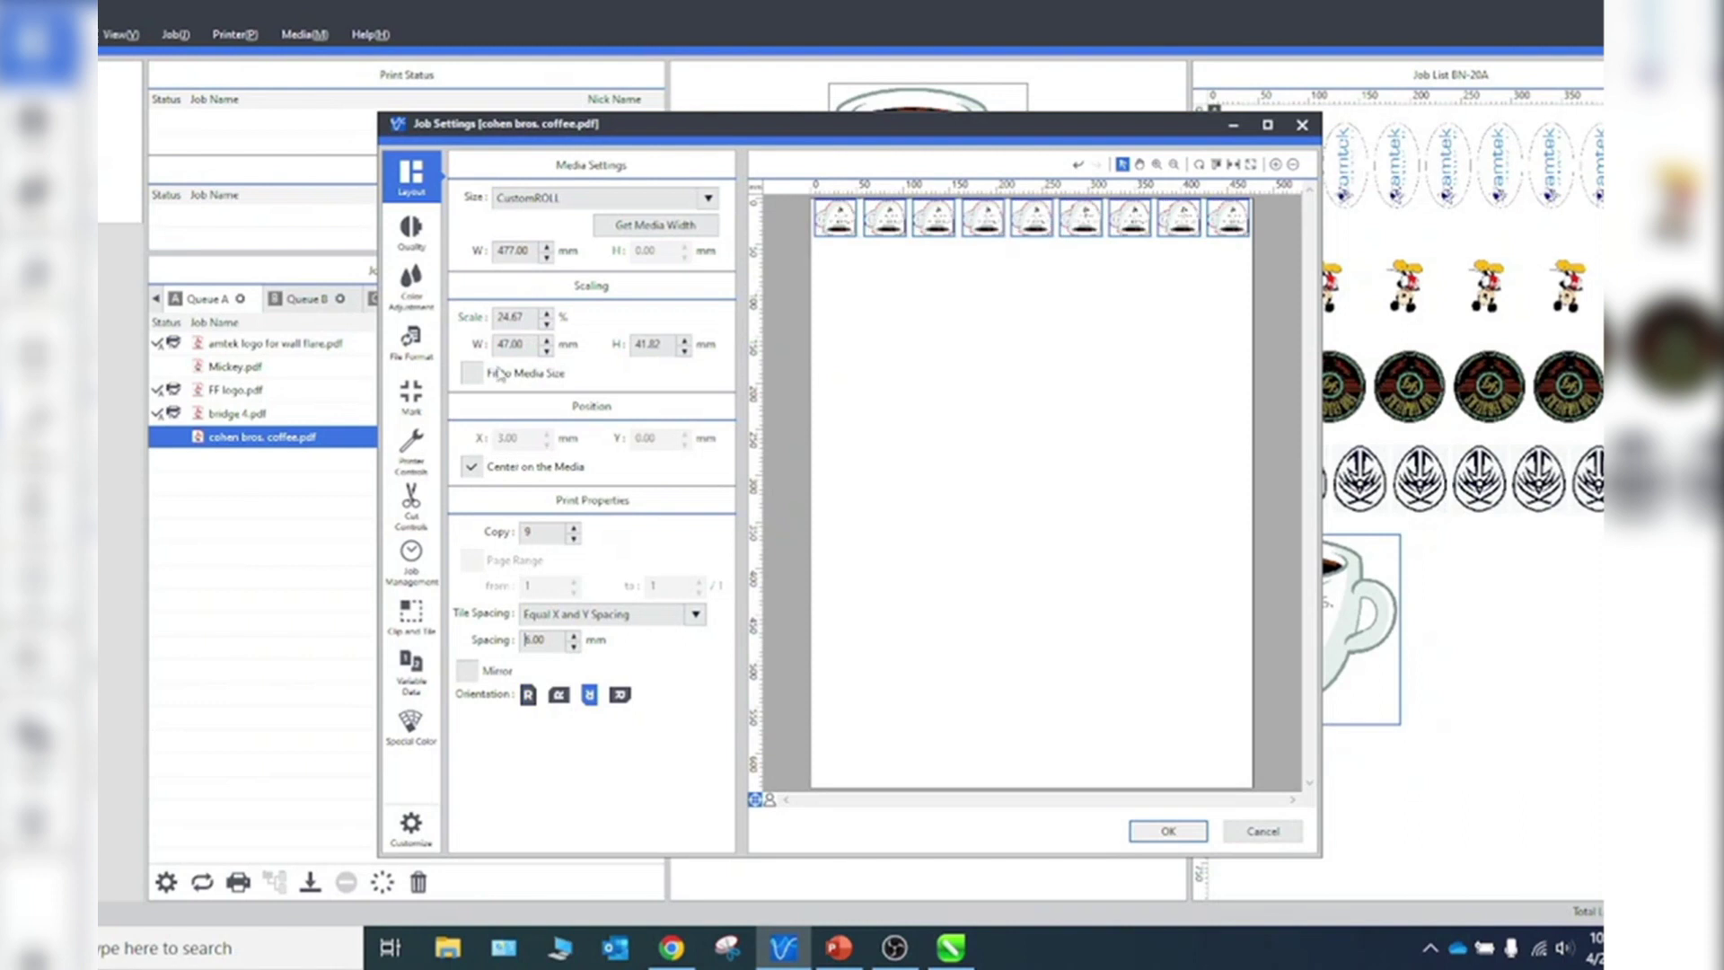
- Set the mug job's print quality to Draft and apply the job settings
{"action": "left_click", "coordinate": [411, 232]}
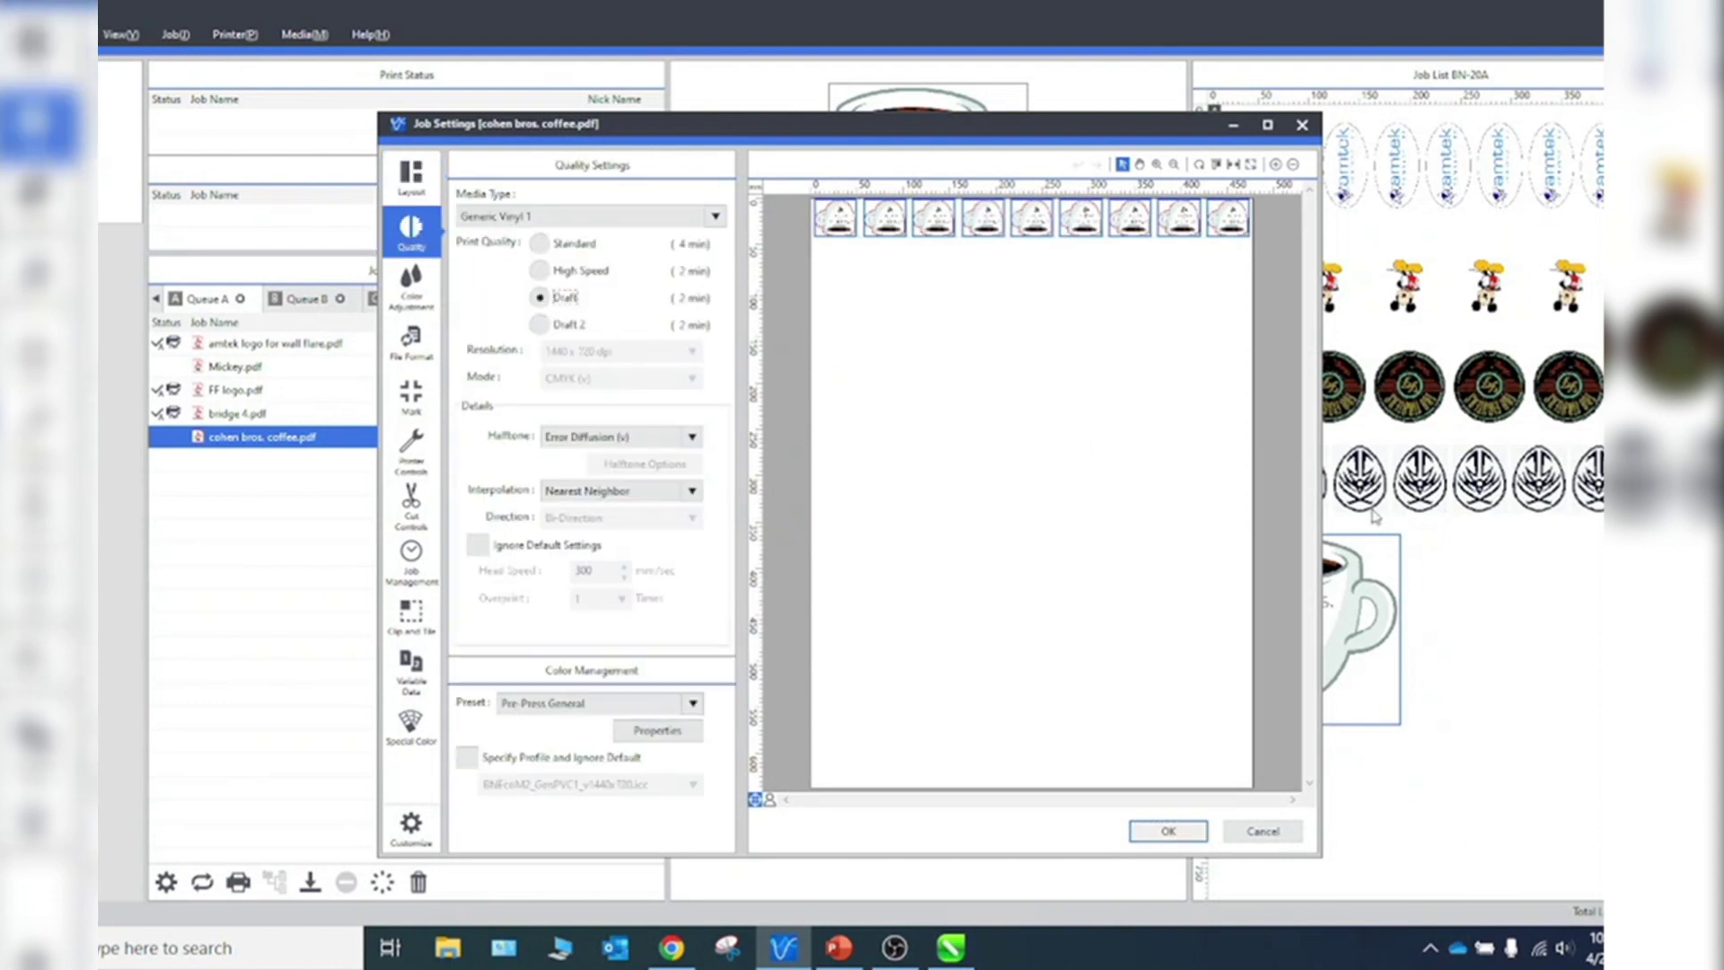
{"action": "left_click", "coordinate": [1168, 830]}
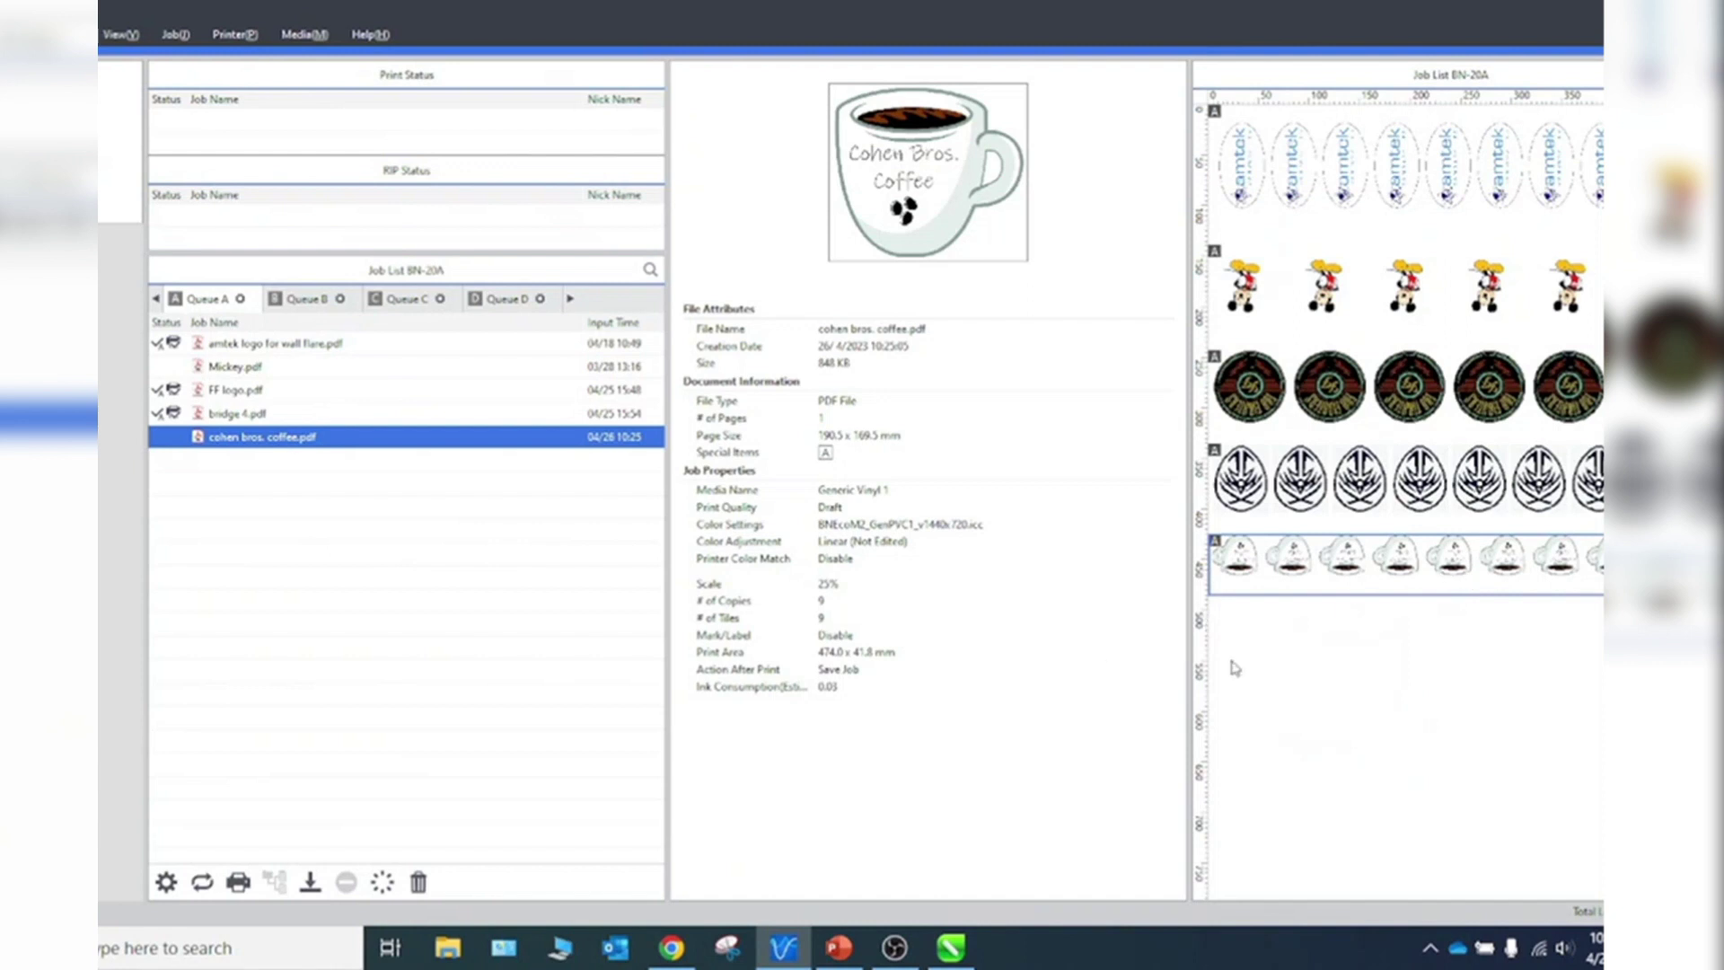
- Add the bridge 4, FF logo and Mickey jobs to the selection alongside the coffee mug job
{"action": "left_click", "coordinate": [242, 417], "text": "shift"}
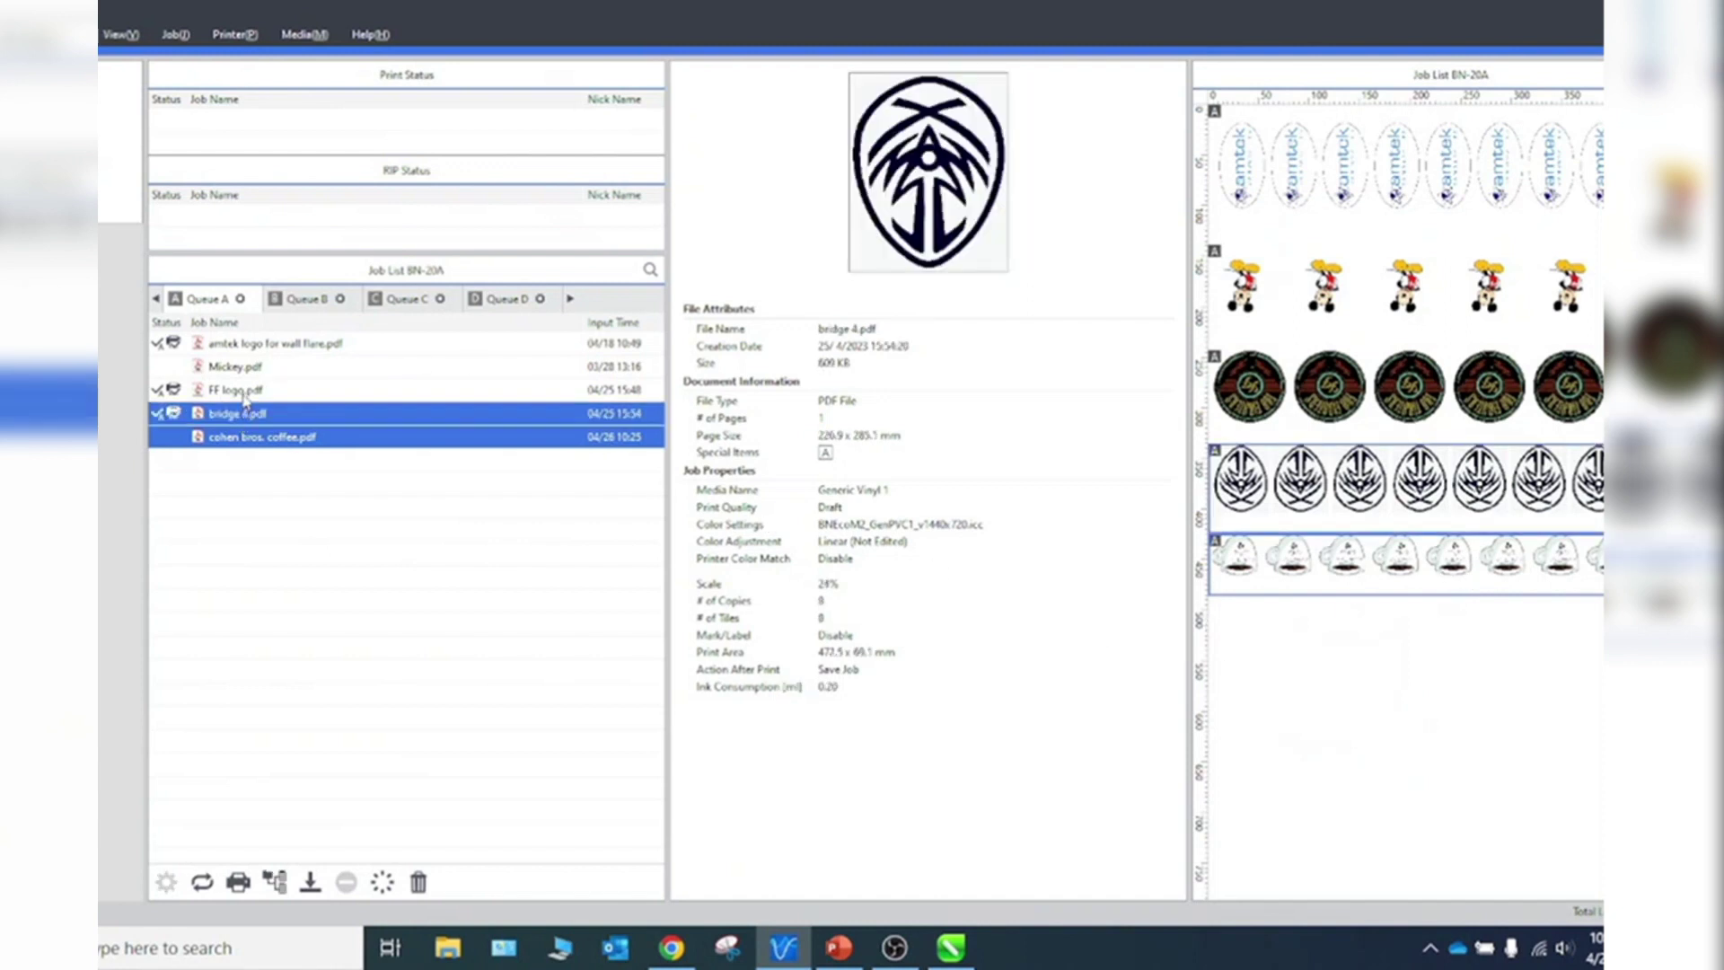
{"action": "left_click", "coordinate": [245, 394], "text": "shift"}
{"action": "left_click", "coordinate": [247, 368], "text": "shift"}
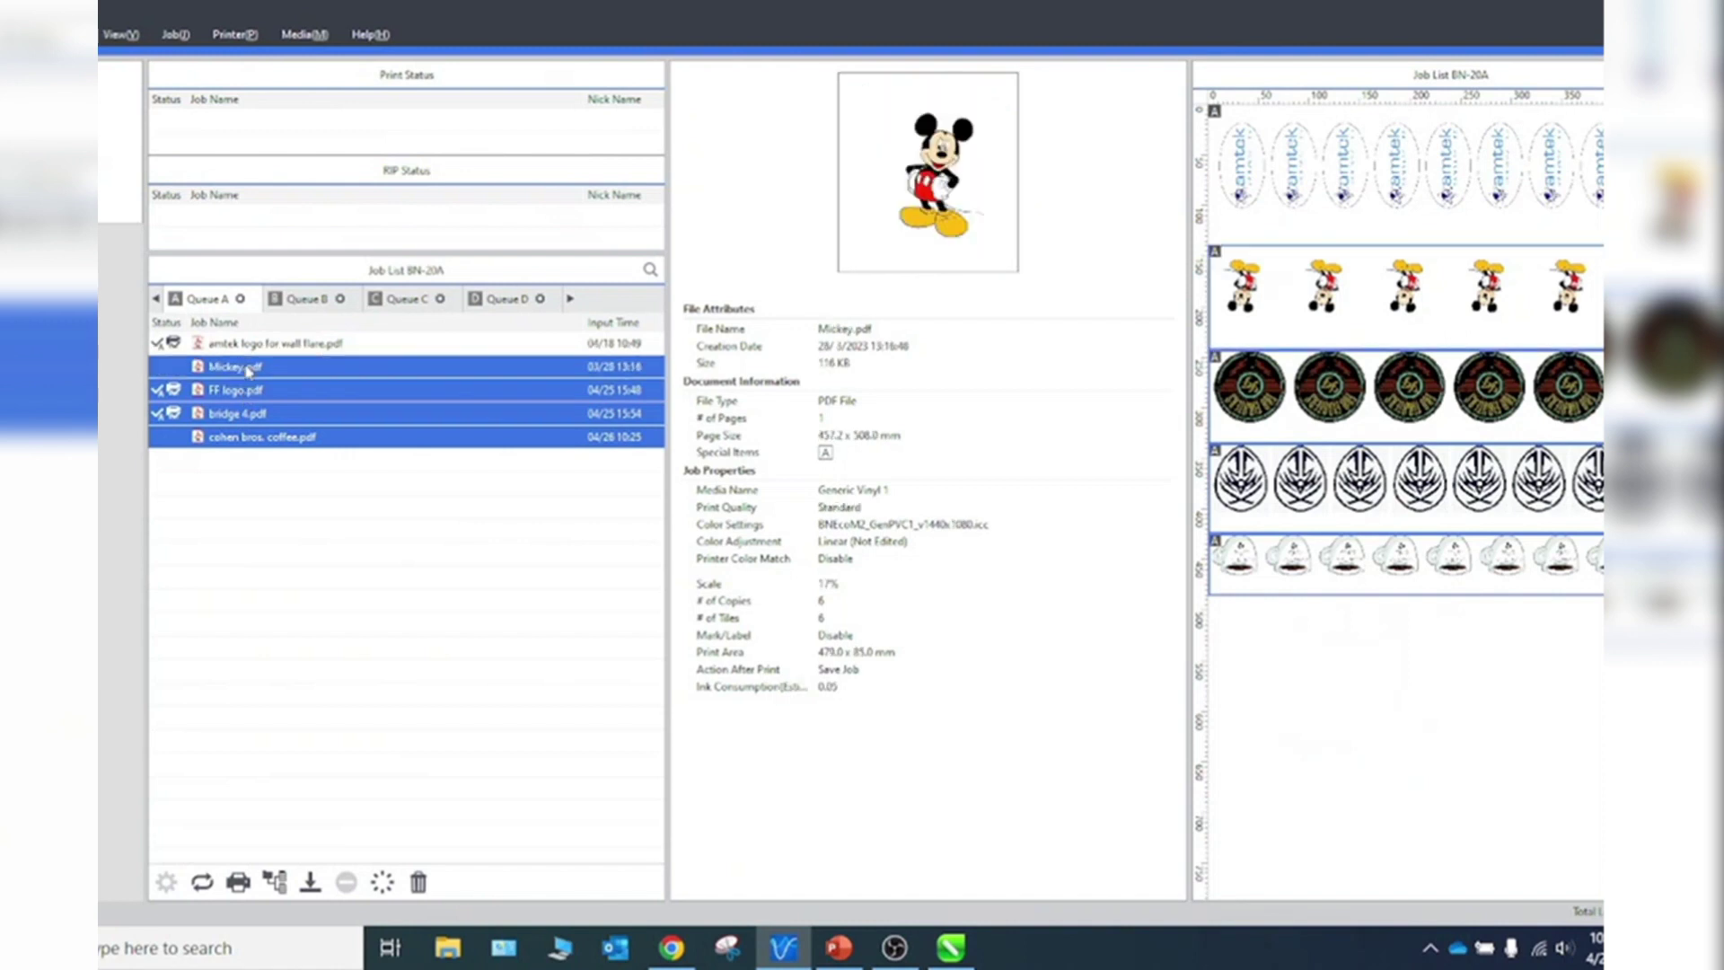
- Send only the coffee mug job to the printer with a print count of 1
{"action": "left_click", "coordinate": [265, 438]}
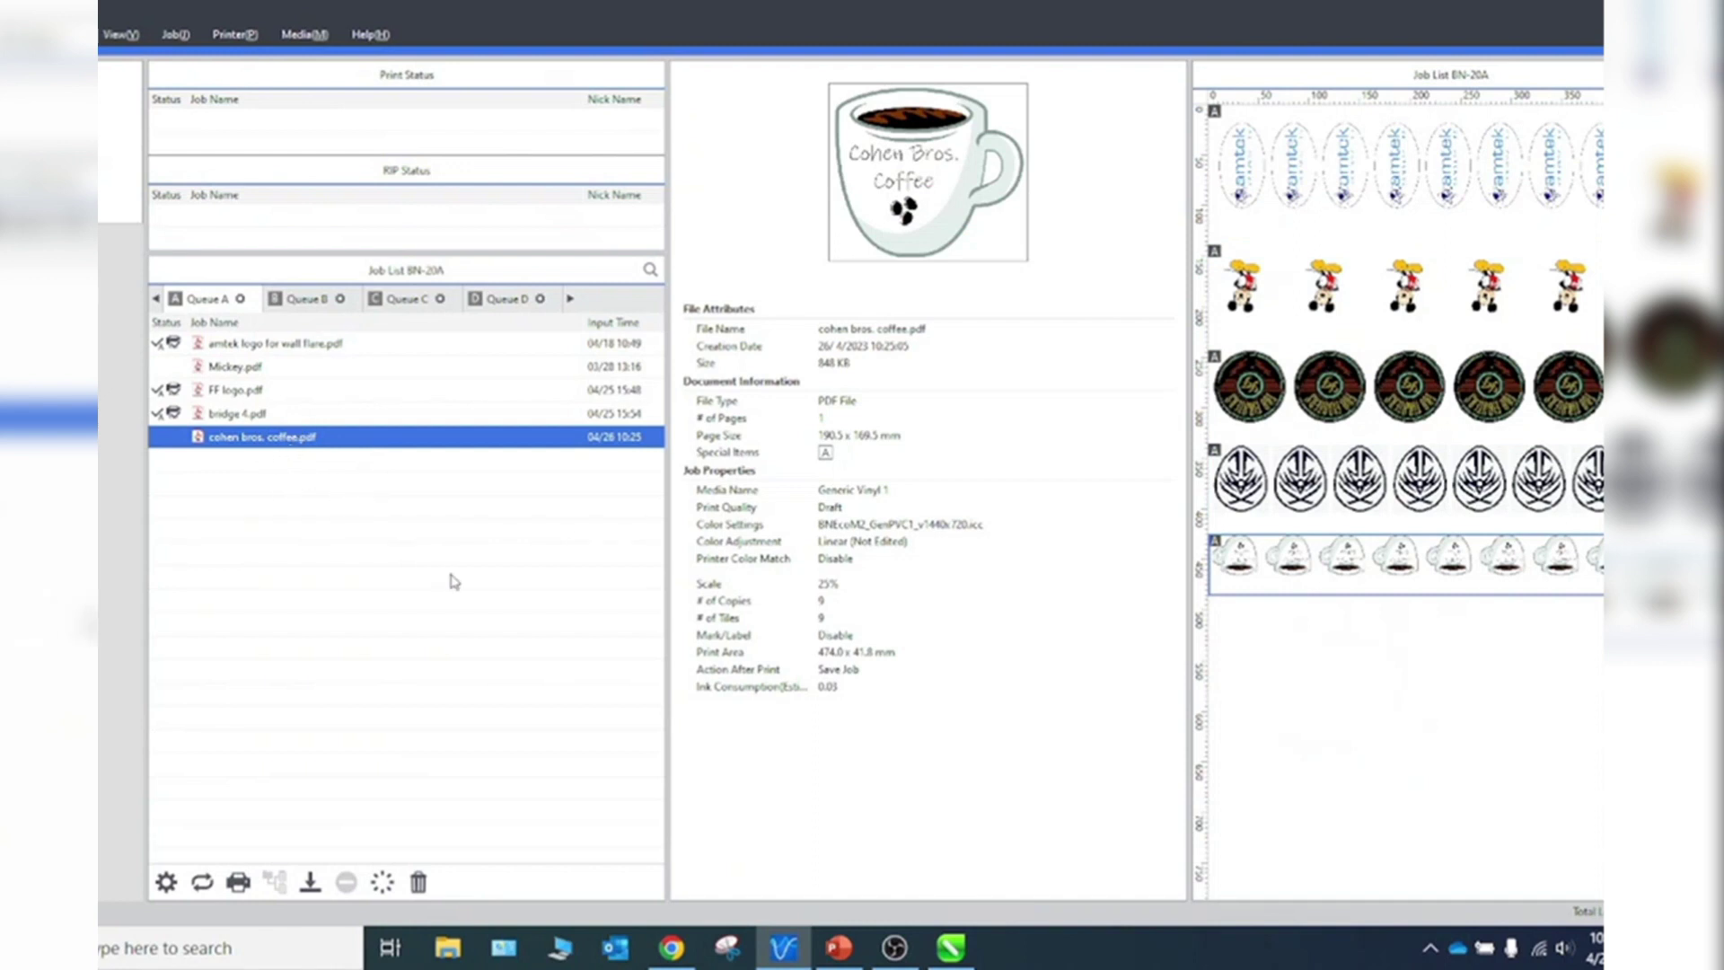
{"action": "left_click", "coordinate": [238, 881]}
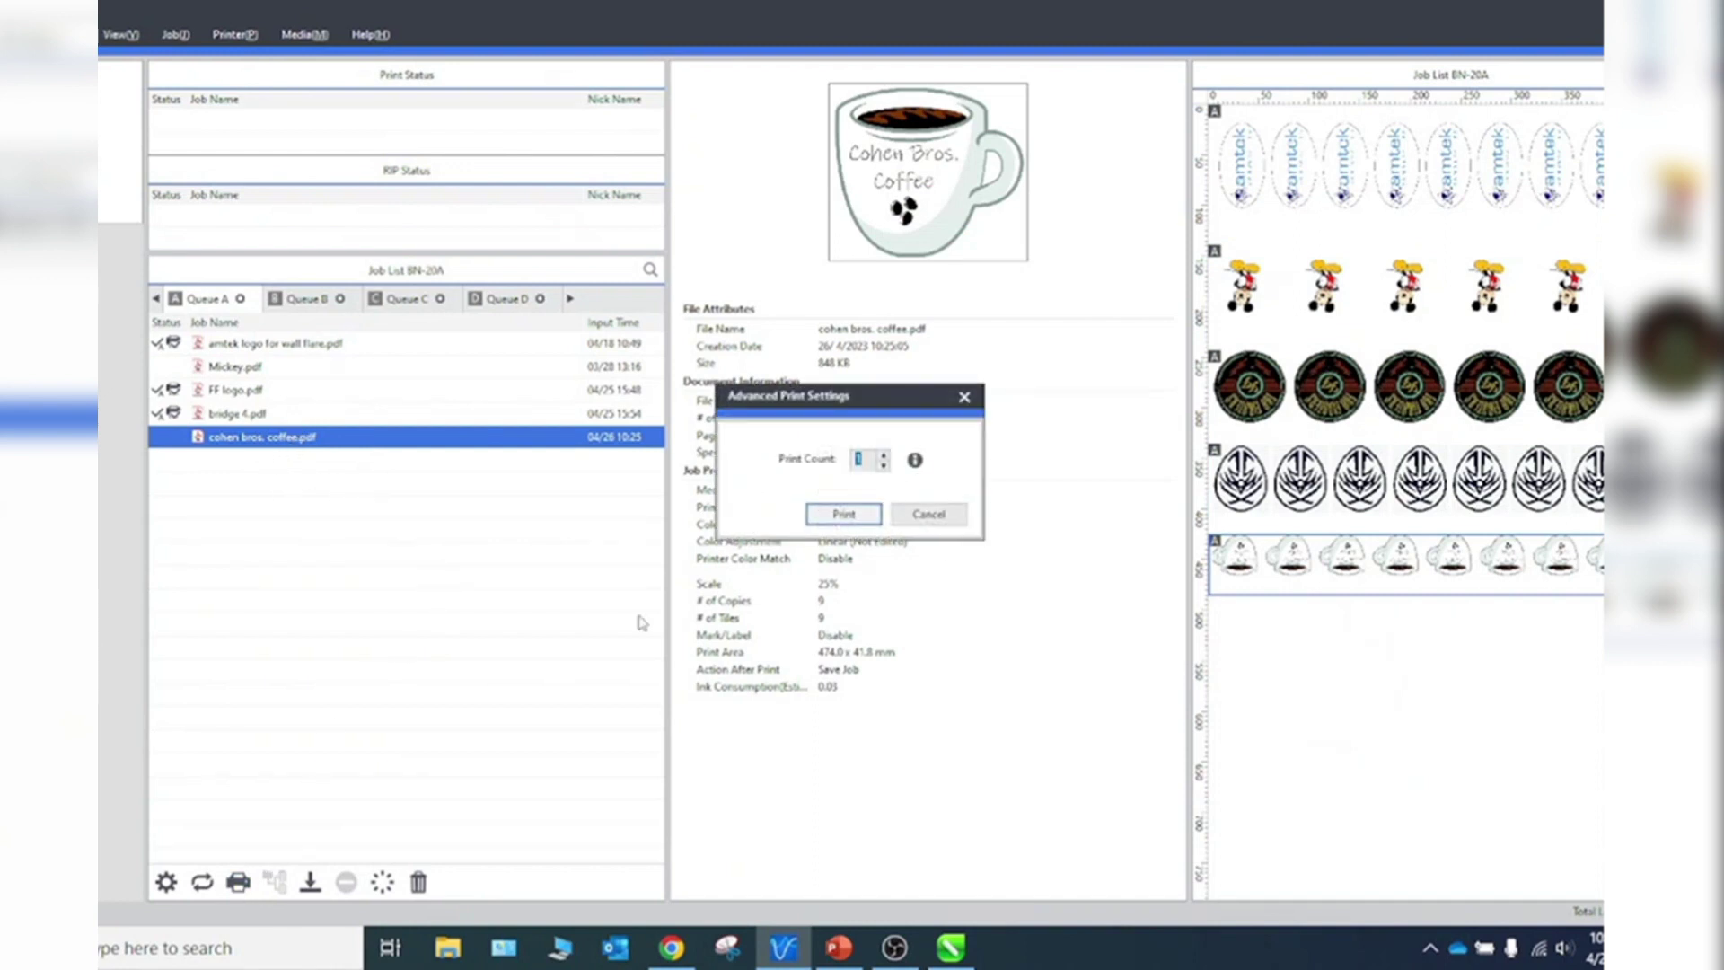
{"action": "left_click", "coordinate": [828, 514]}
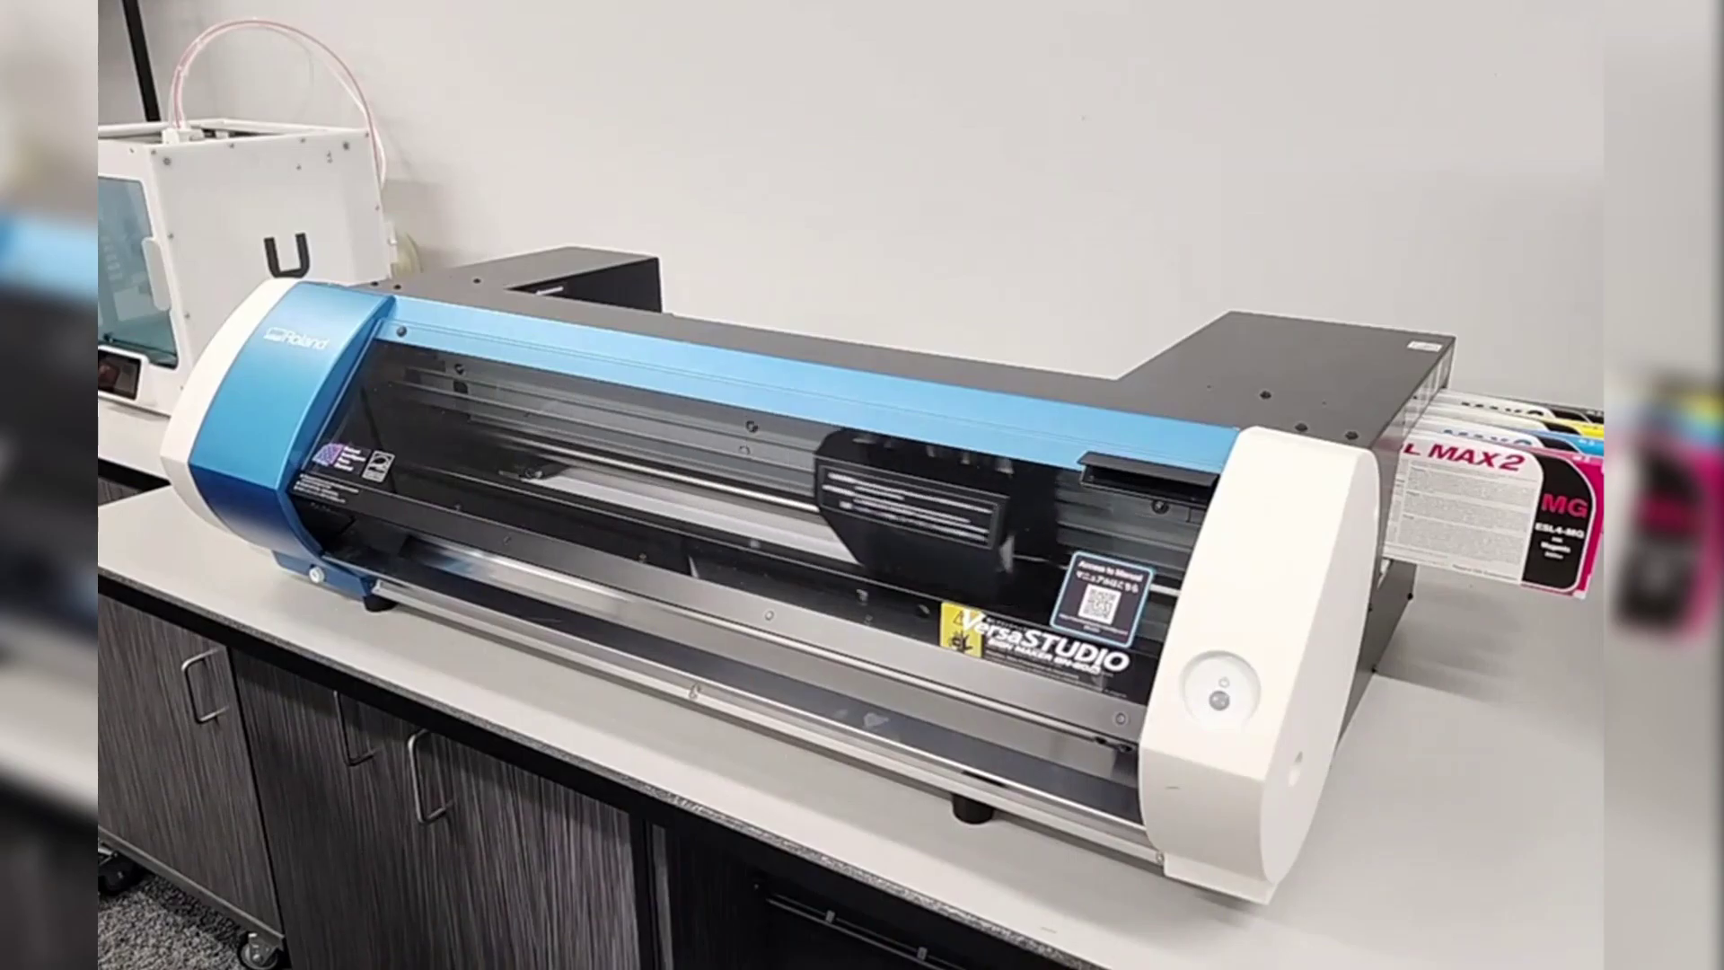